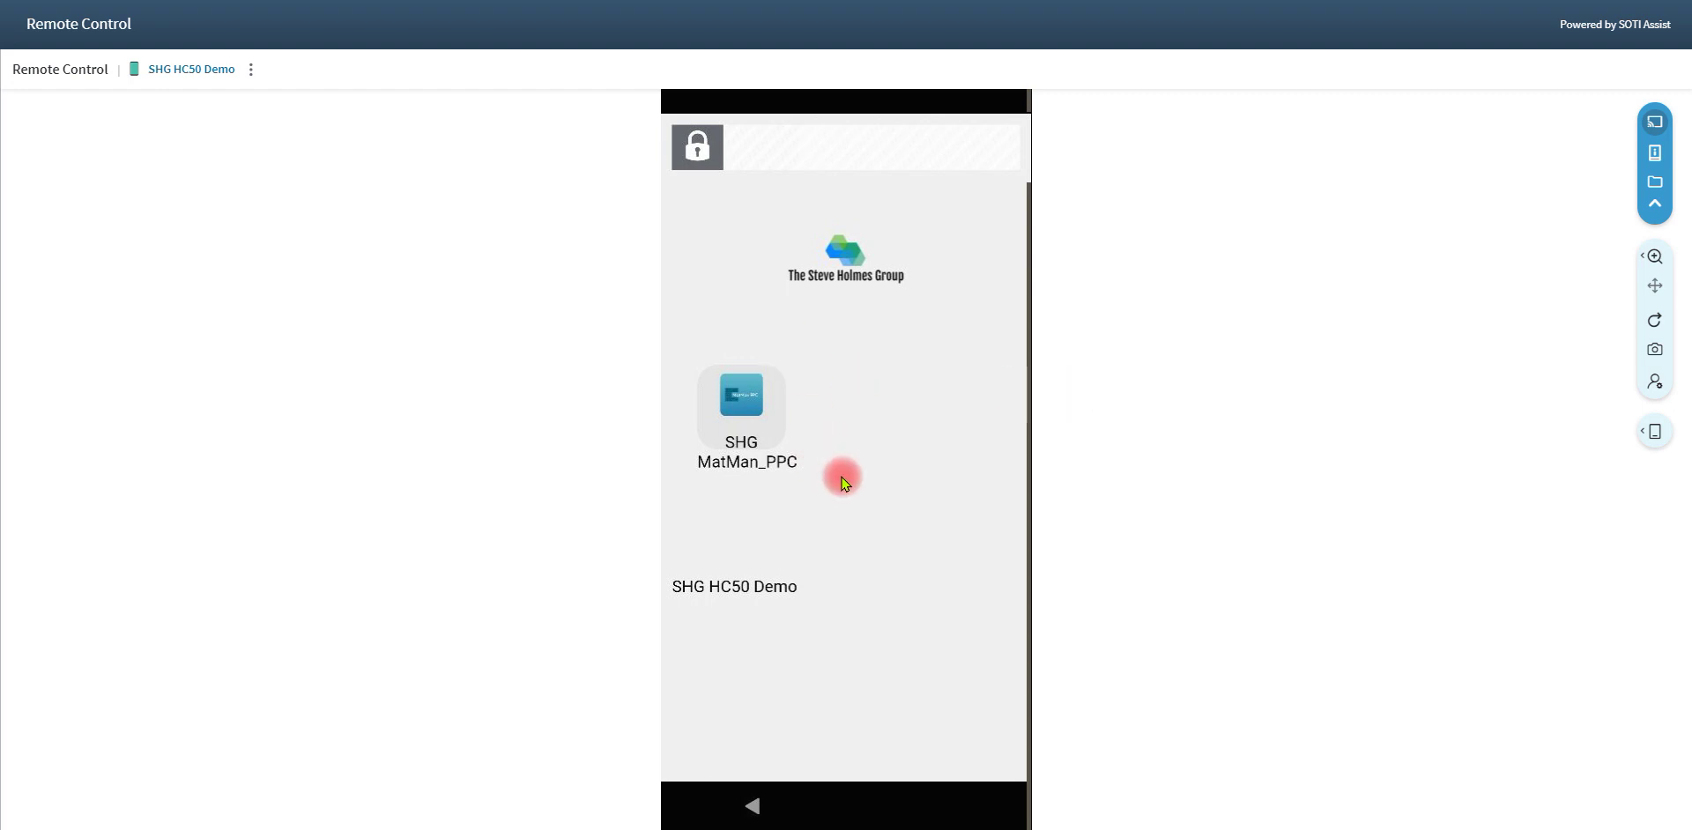
# Launch SHG MatMan_PPC, log in with the password, and accept the system date/time.
pyautogui.click(740, 396)
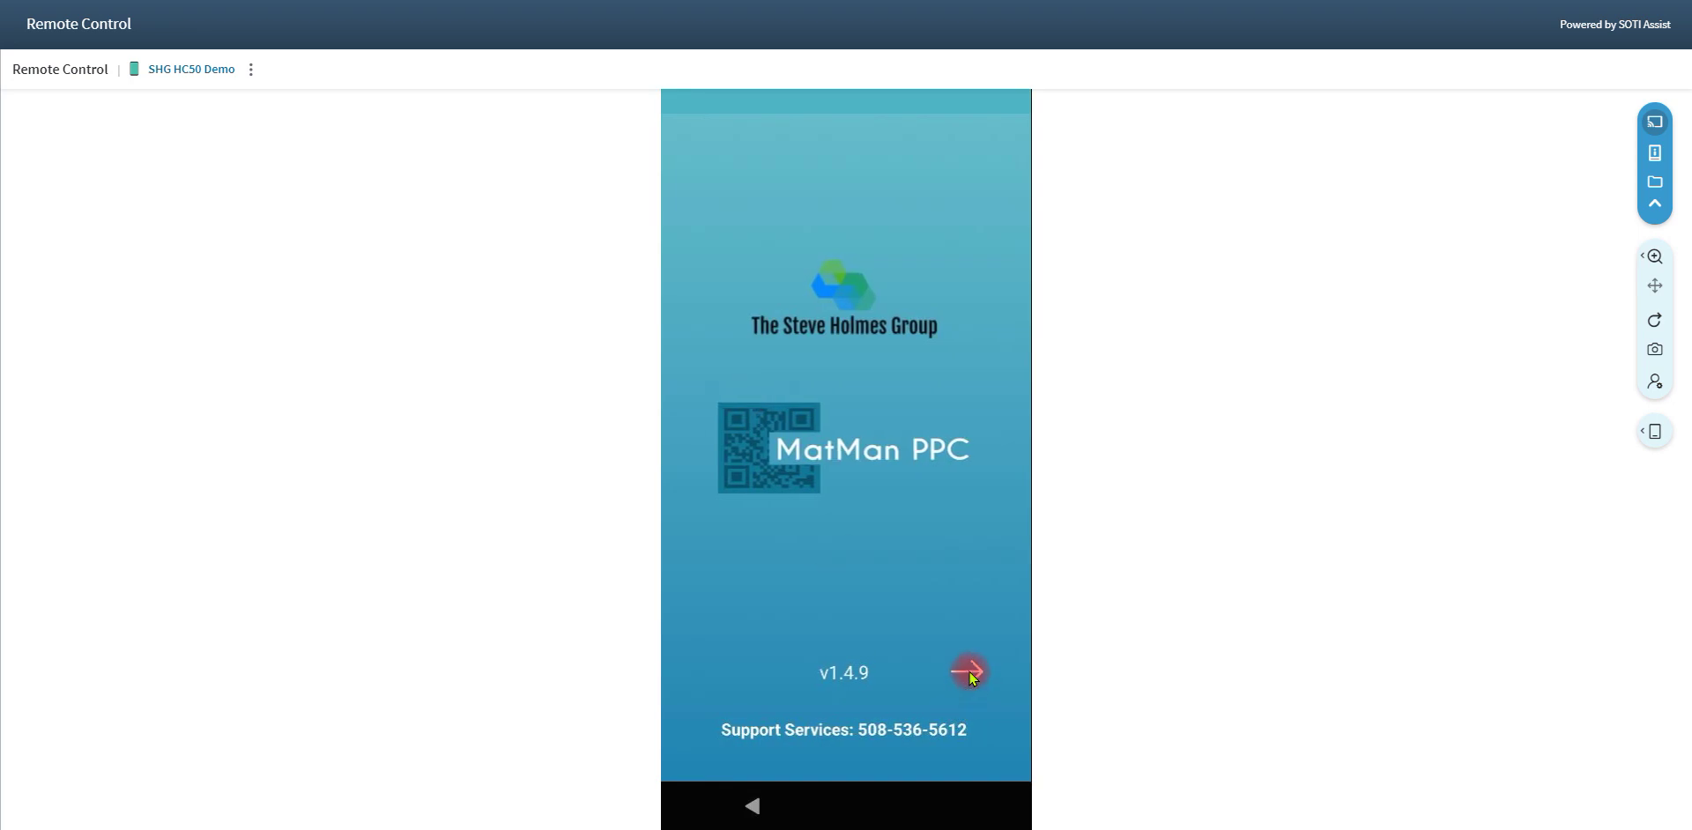
pyautogui.click(970, 672)
pyautogui.click(723, 363)
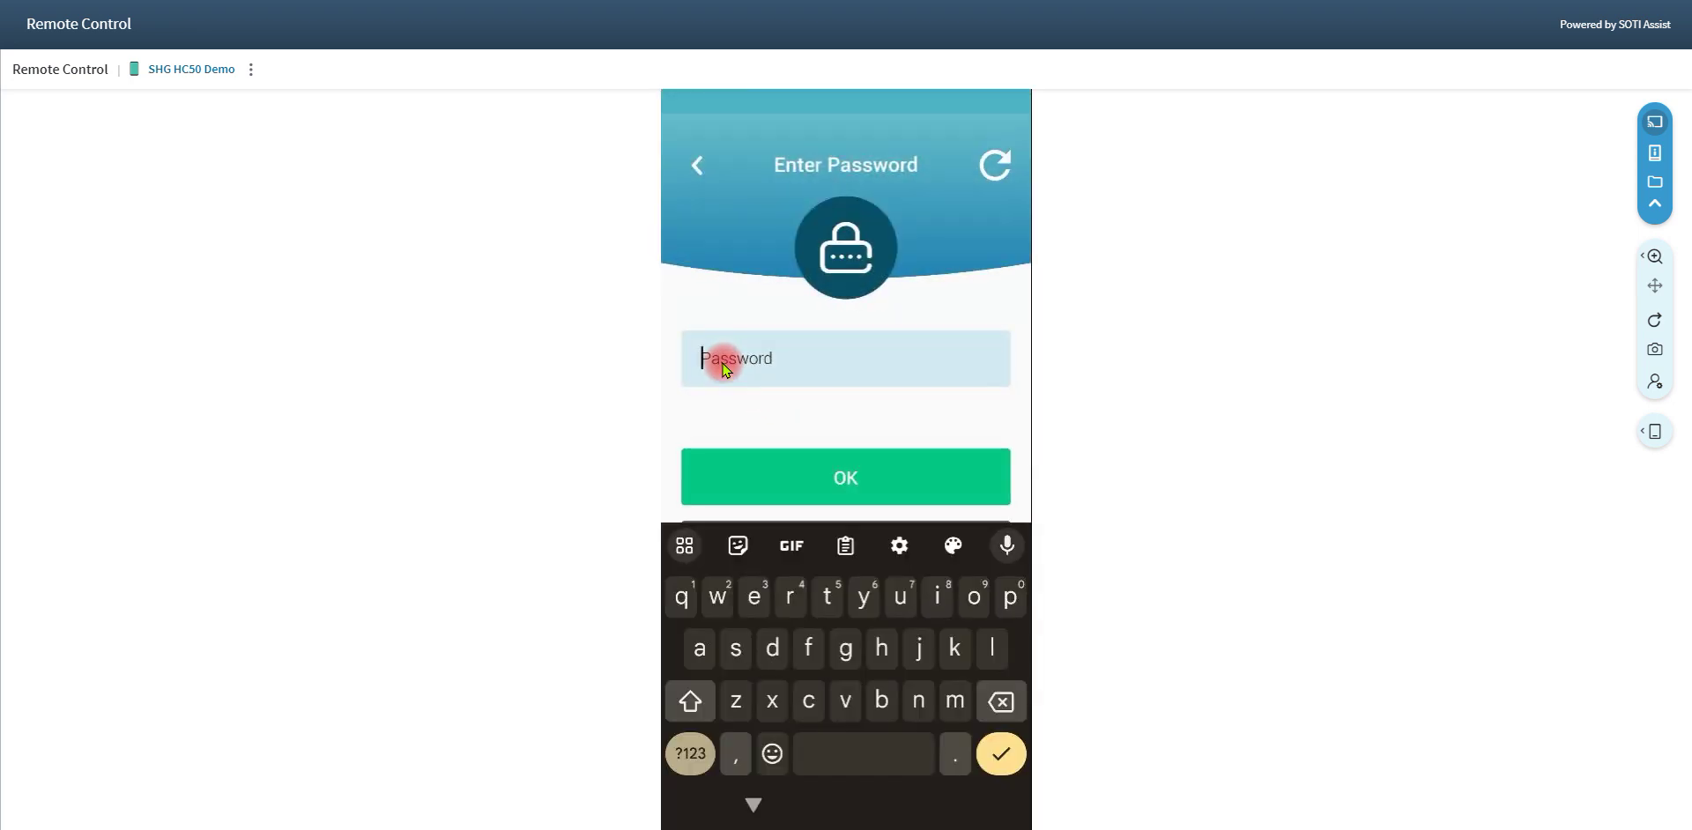
pyautogui.press('Return')
pyautogui.click(847, 478)
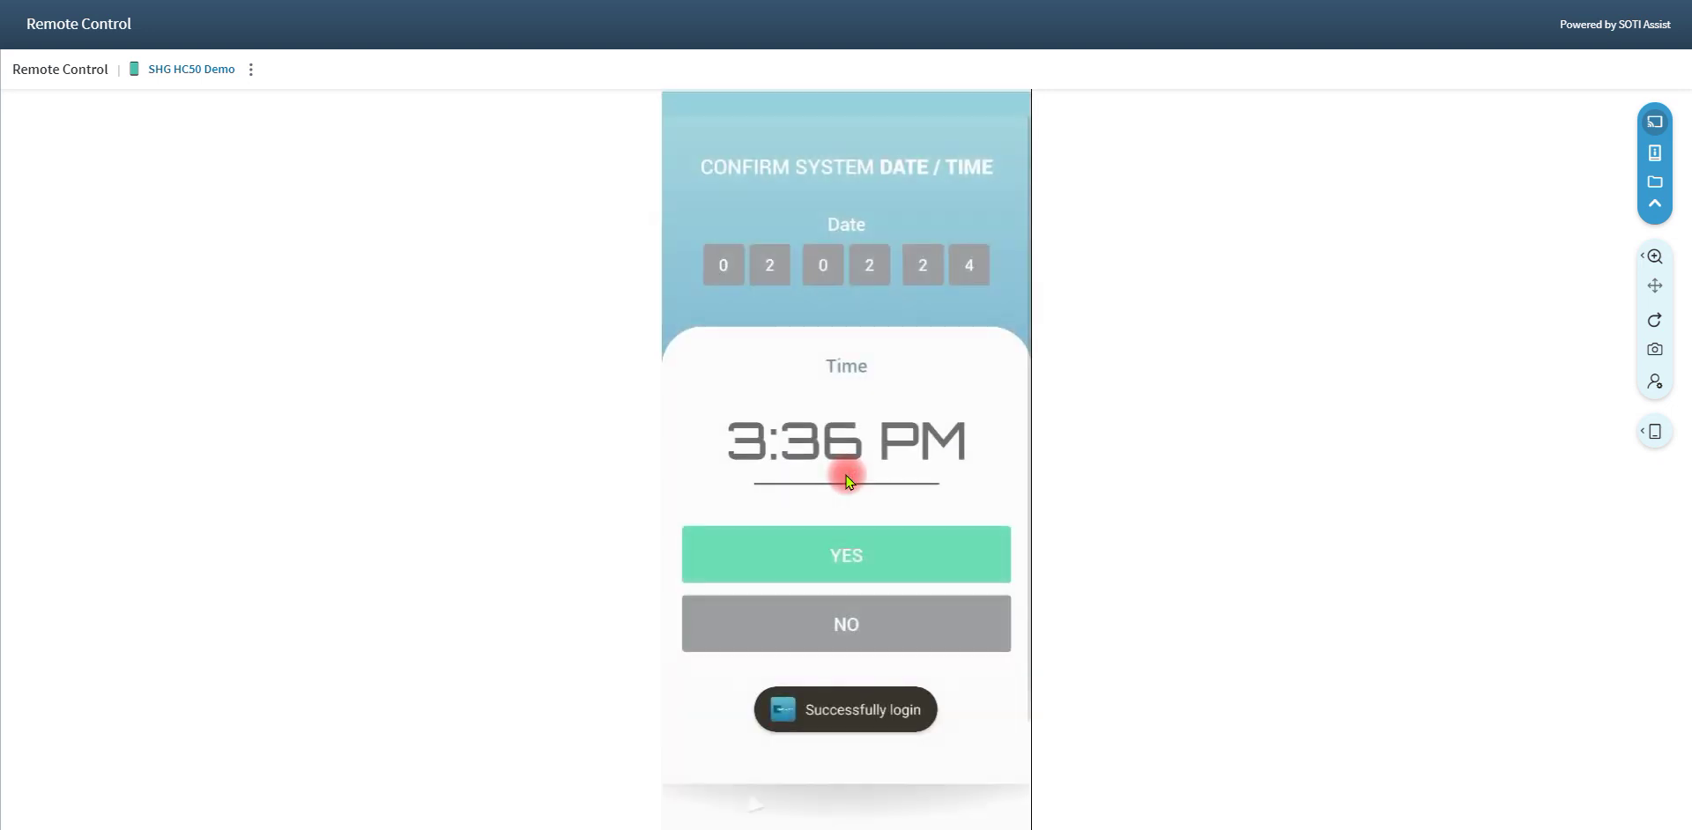
pyautogui.click(865, 544)
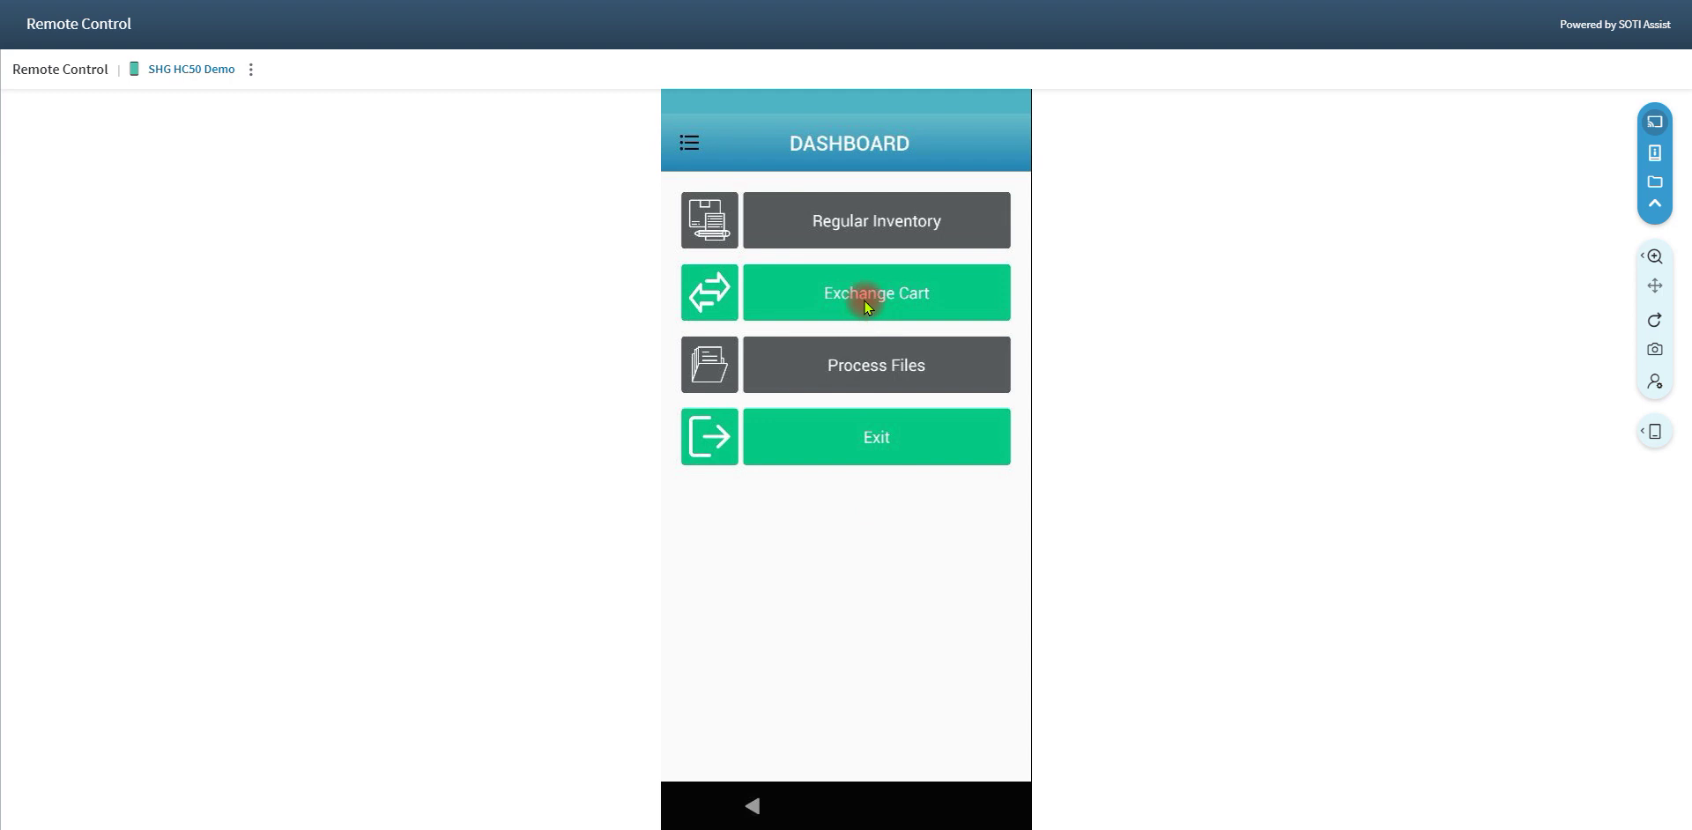
# Start a manual Exchange Cart session and submit the user code.
pyautogui.click(864, 301)
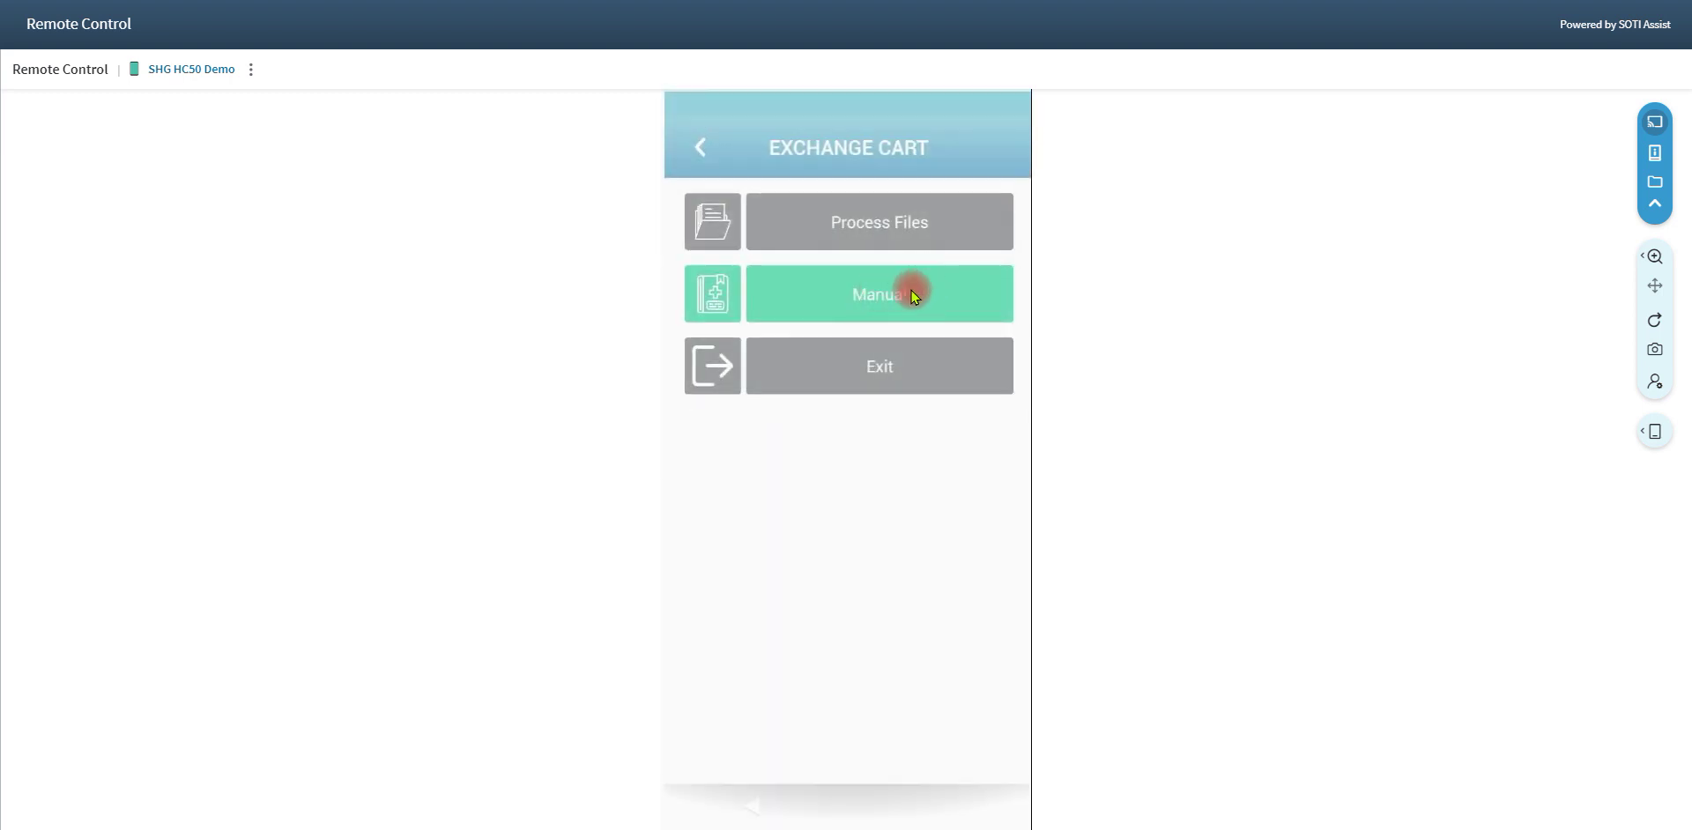
pyautogui.click(871, 295)
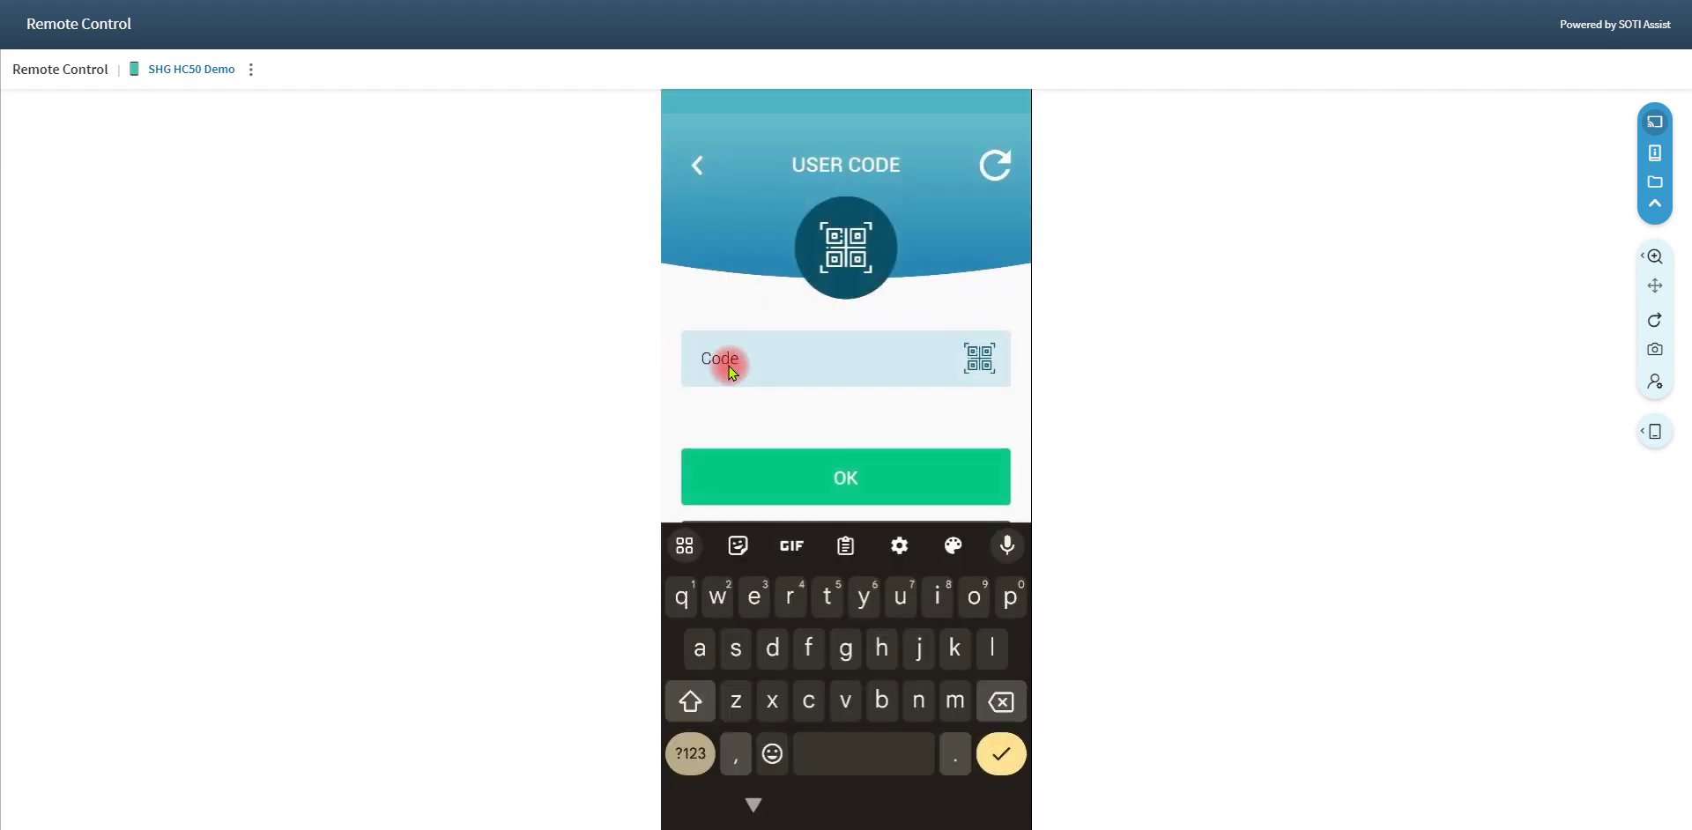
pyautogui.write('smh')
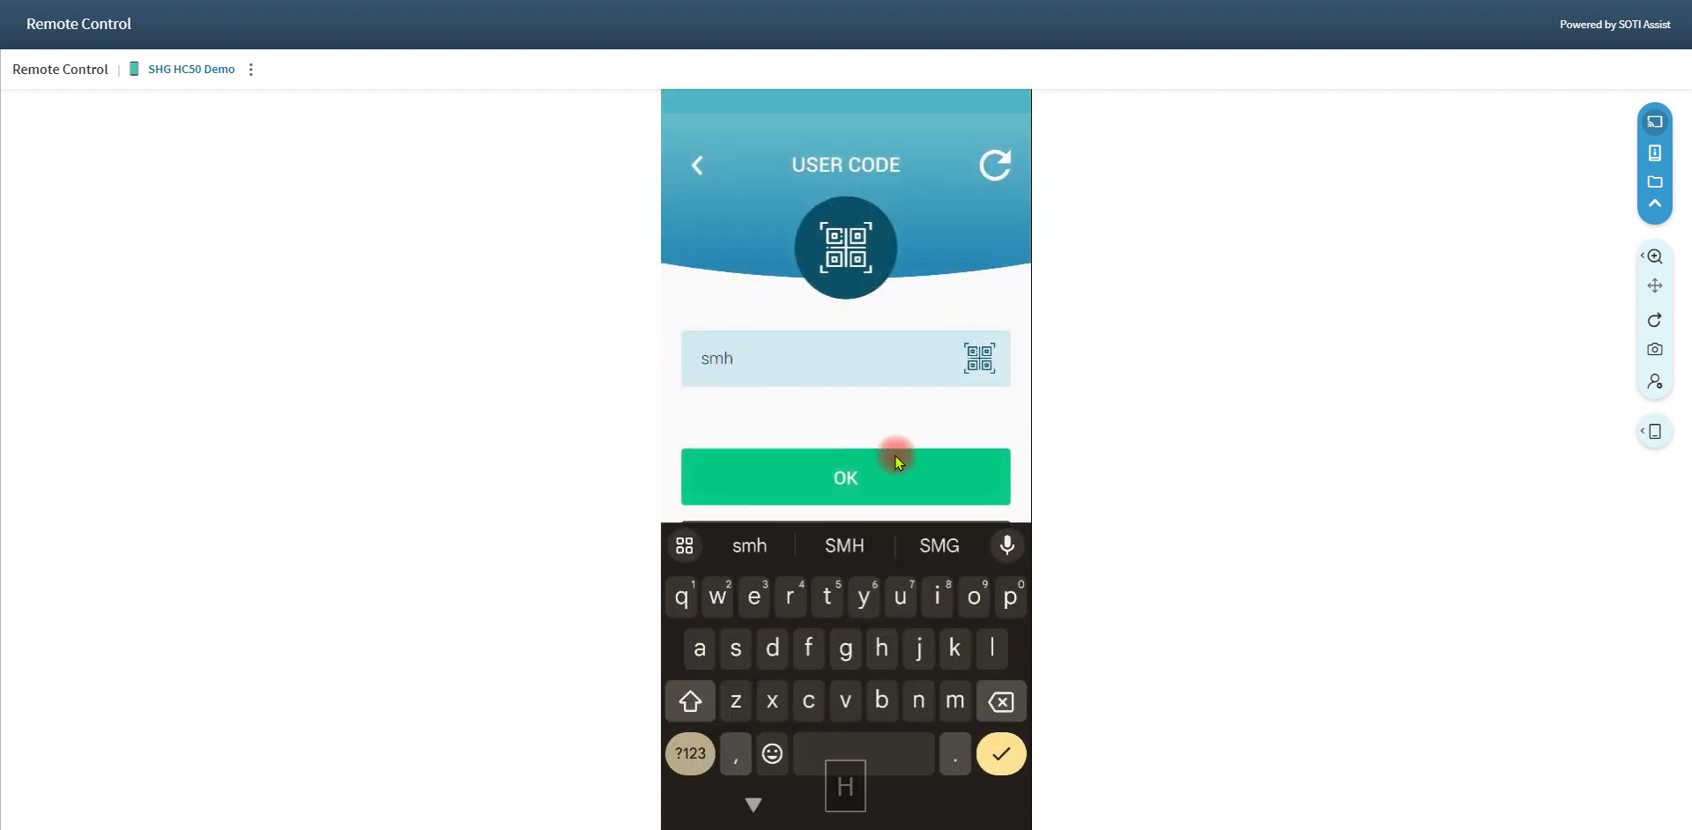
pyautogui.click(855, 476)
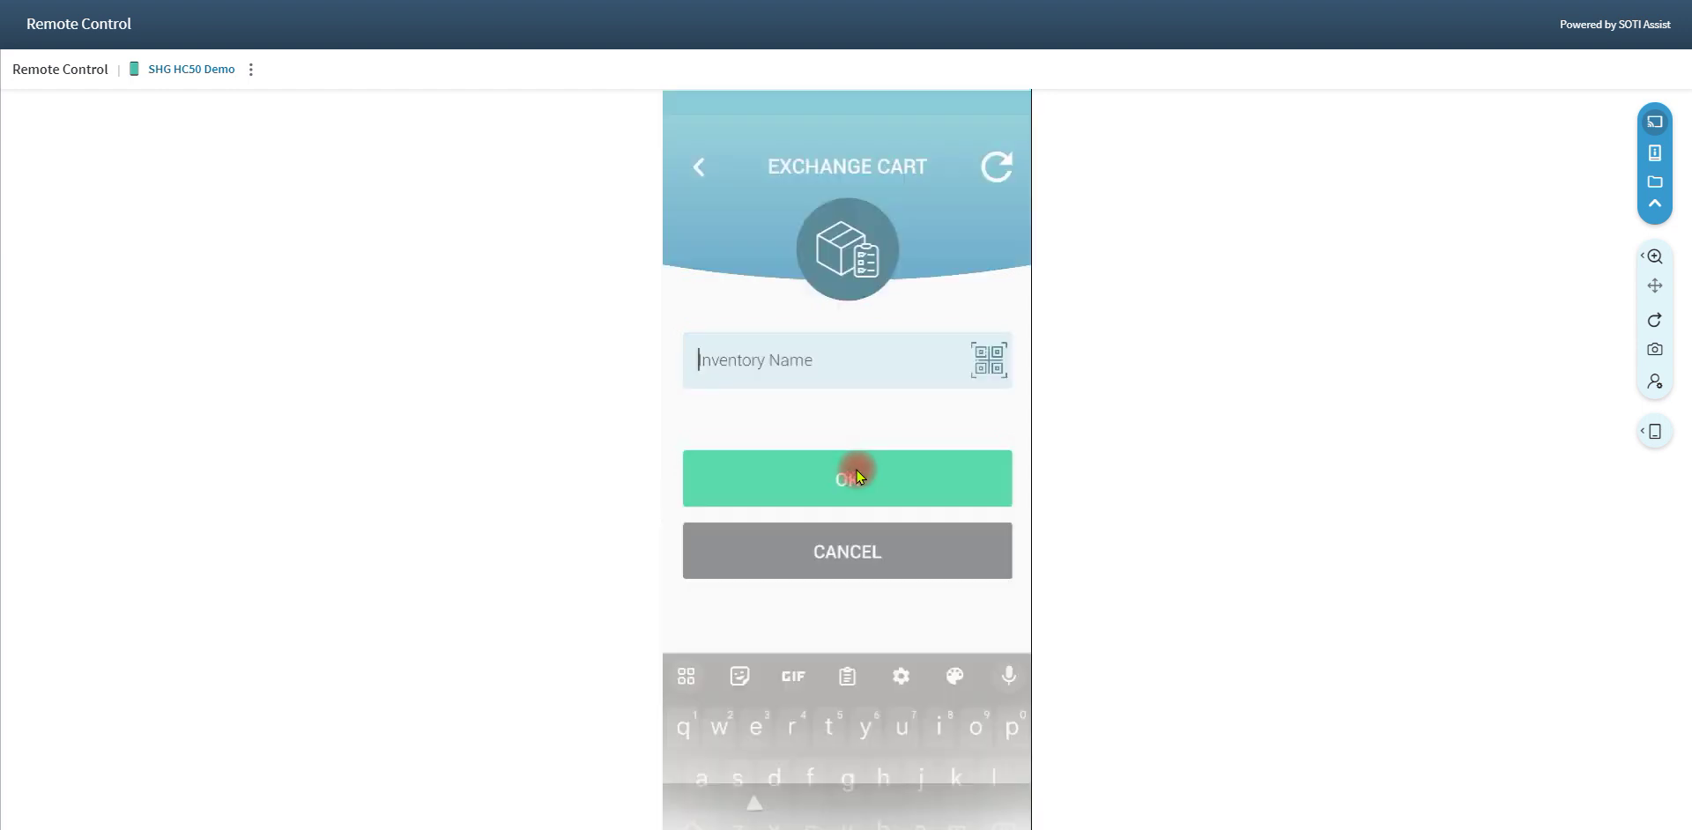
# Enter '4th Floor' as the inventory name and confirm it.
pyautogui.click(732, 386)
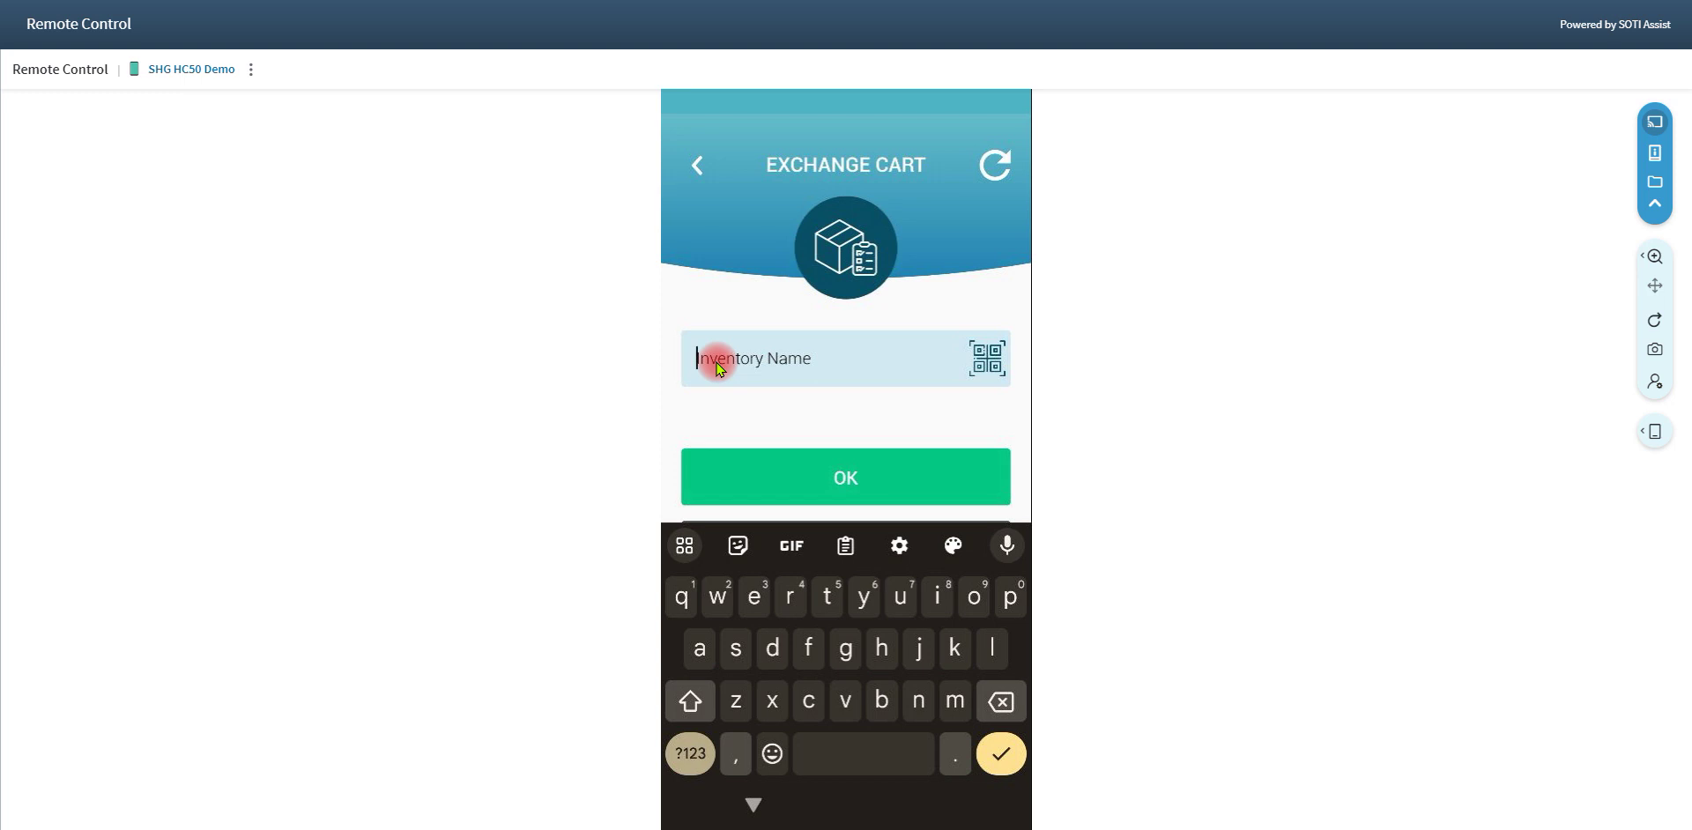
pyautogui.write('4thh')
pyautogui.press('BackSpace')
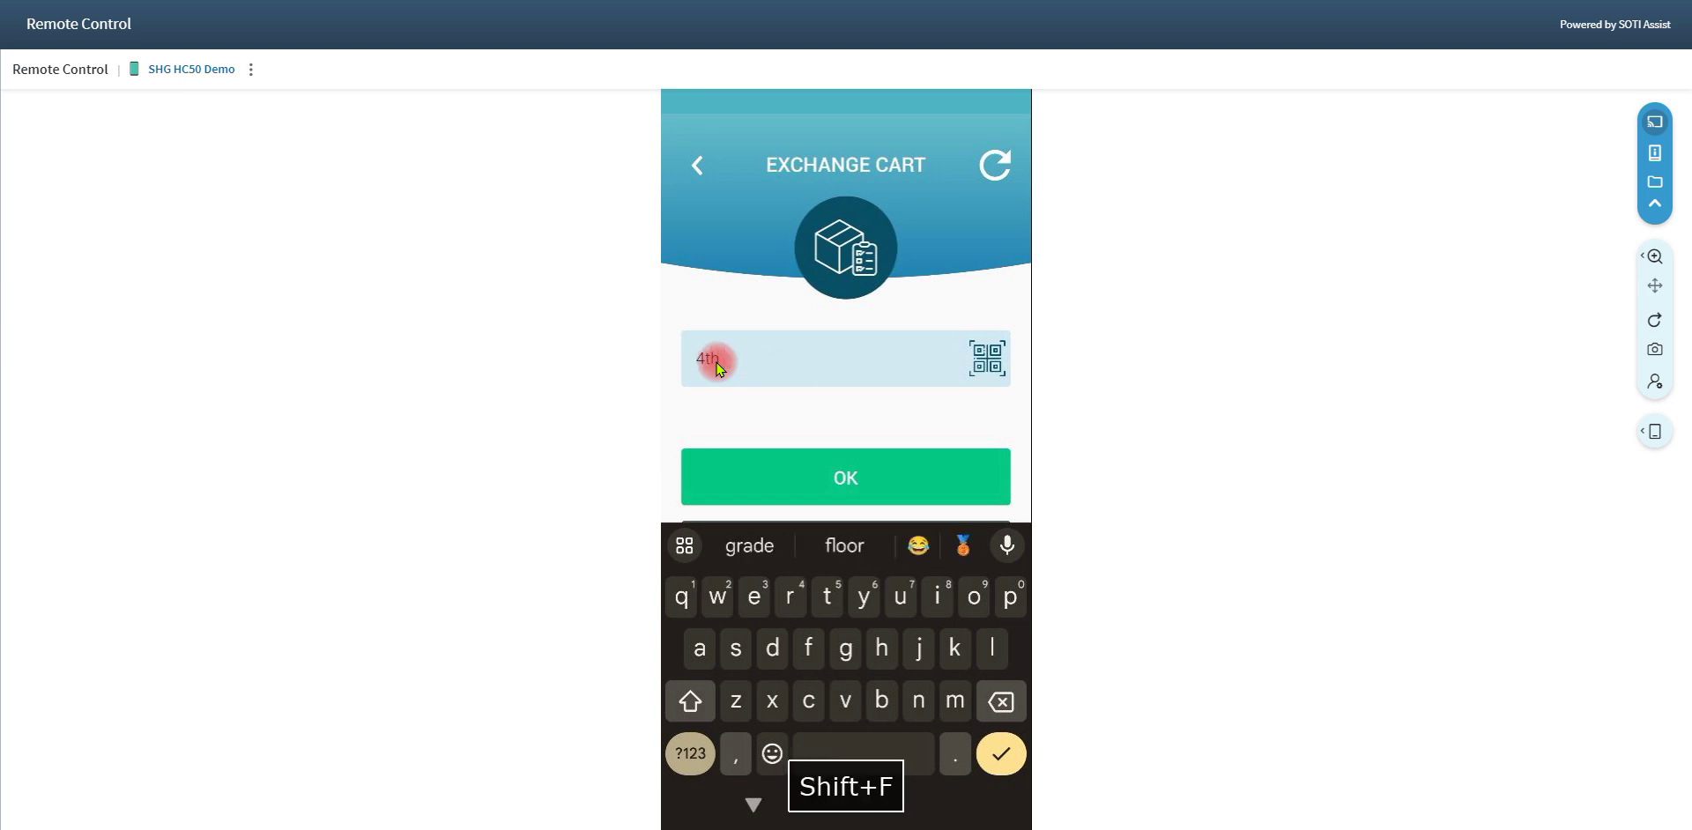
pyautogui.write('Floor')
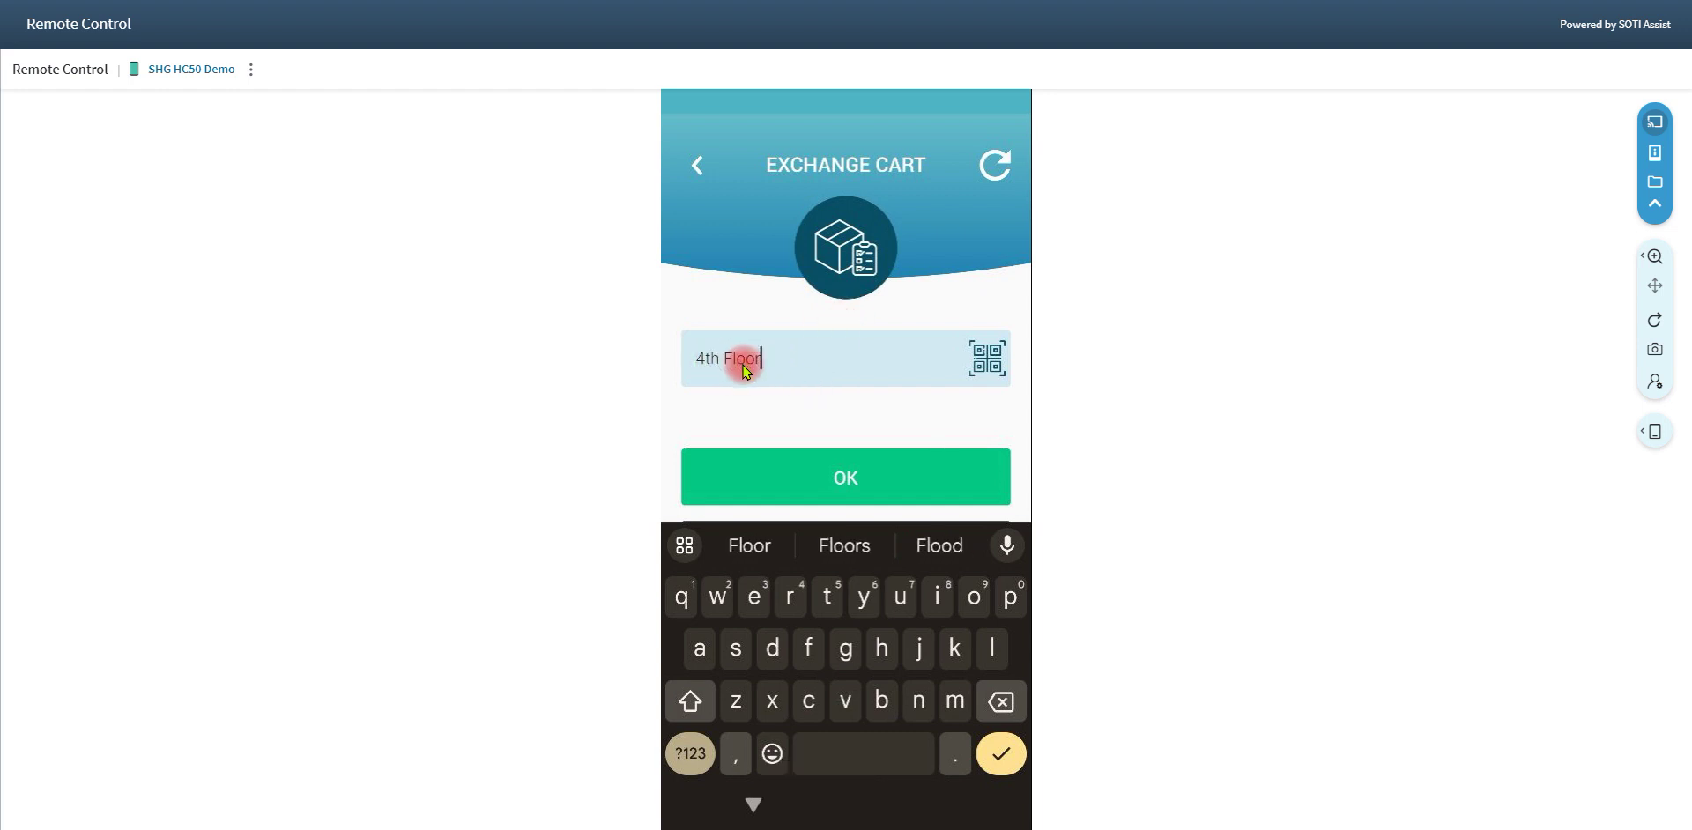
pyautogui.click(861, 477)
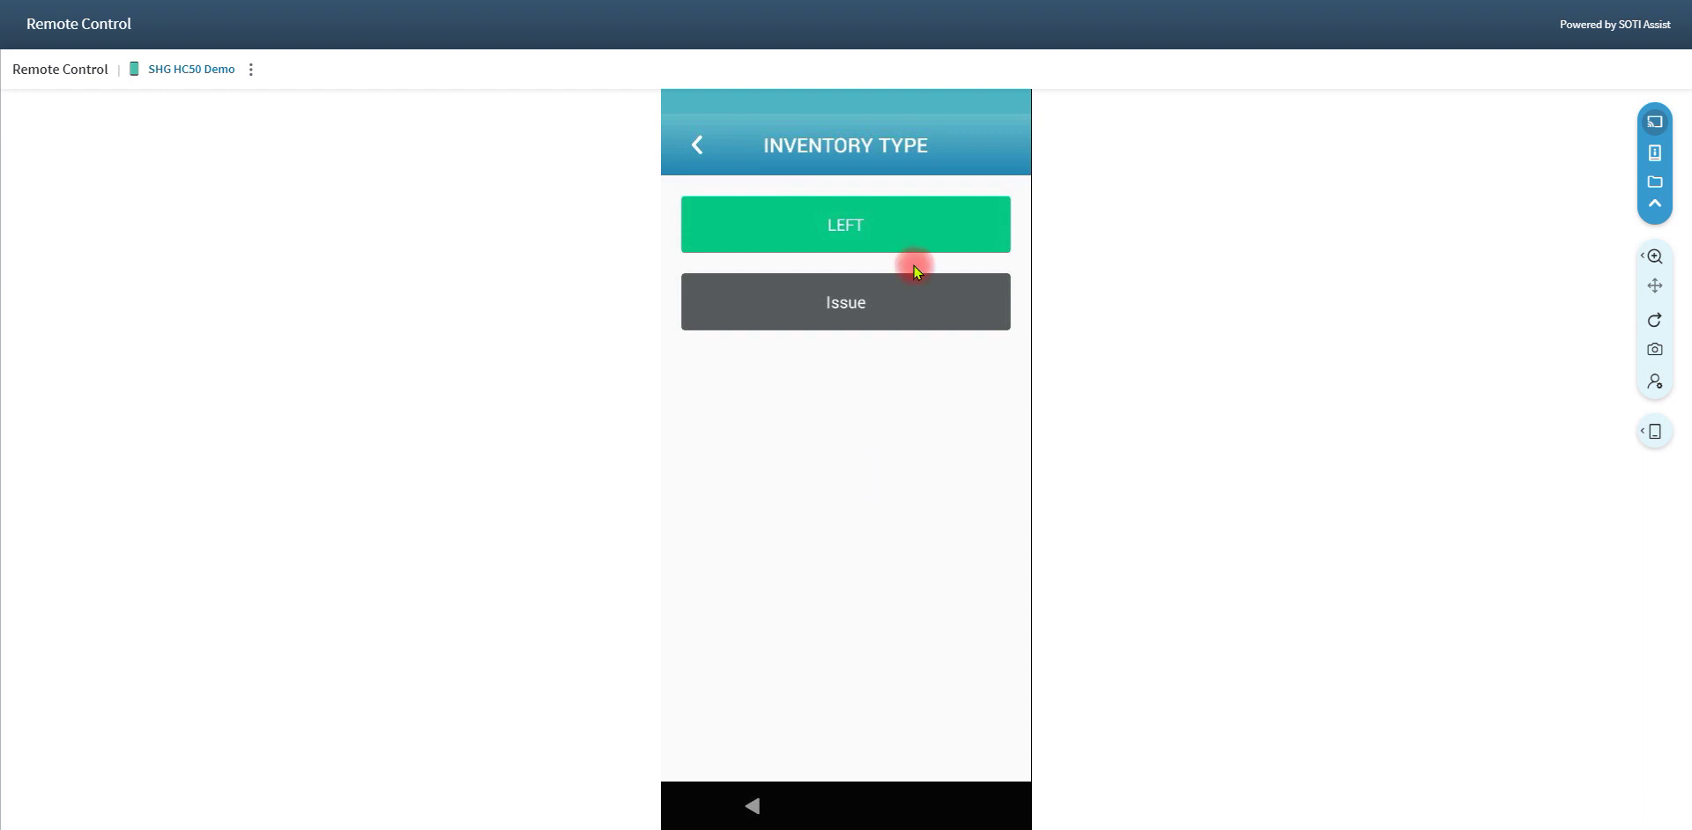
# Choose LEFT, record stock number 0003183 with quantity 0, then Save\Exit.
pyautogui.click(849, 226)
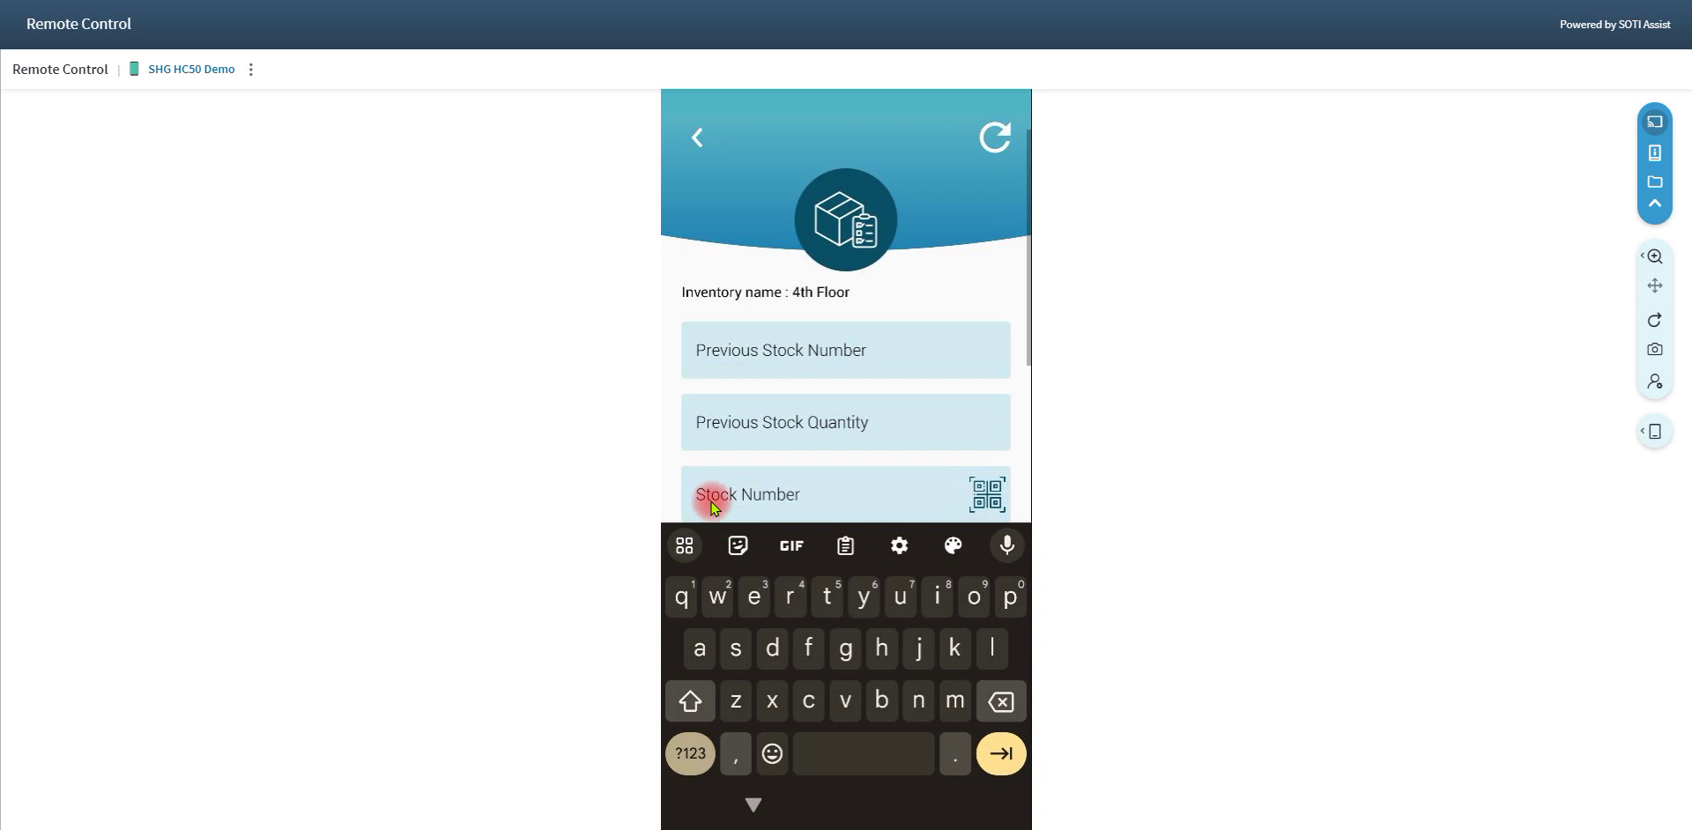
pyautogui.write('00031')
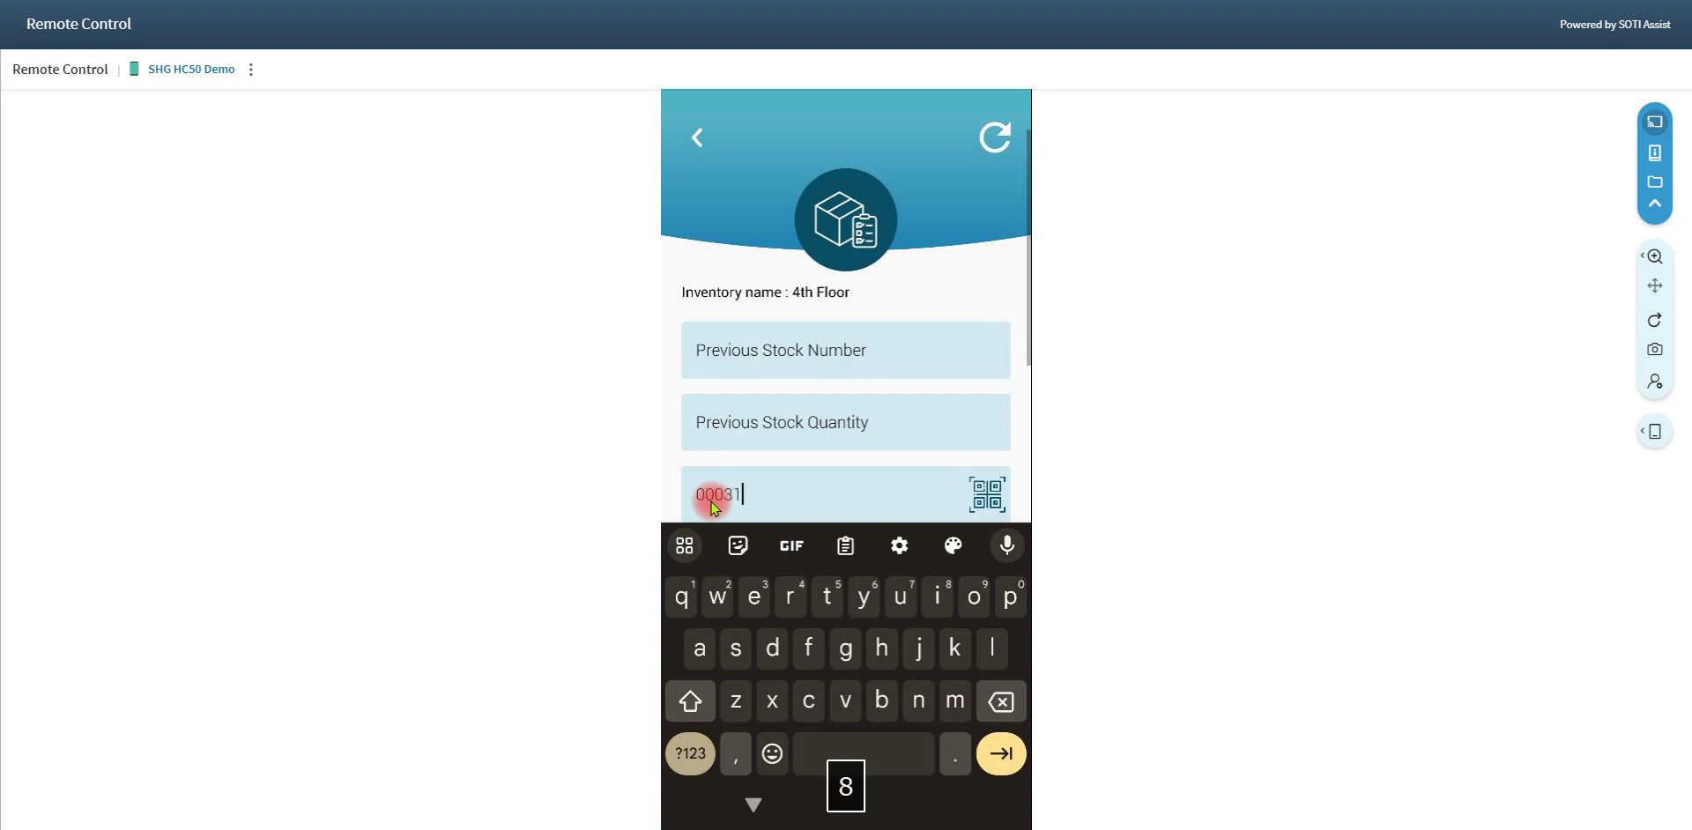
pyautogui.write('83')
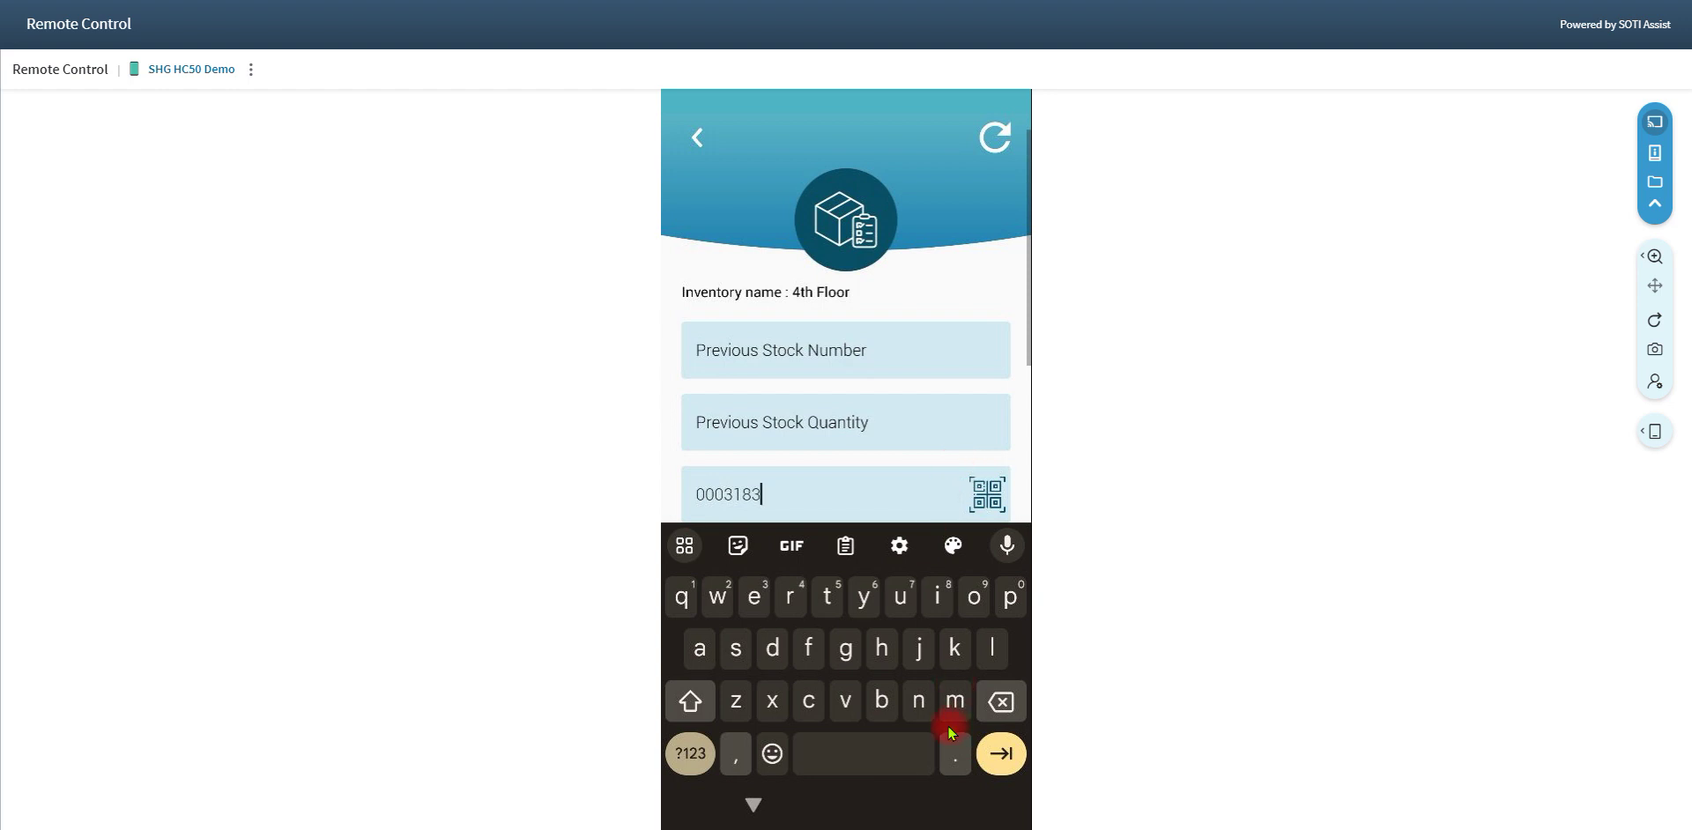
pyautogui.click(753, 804)
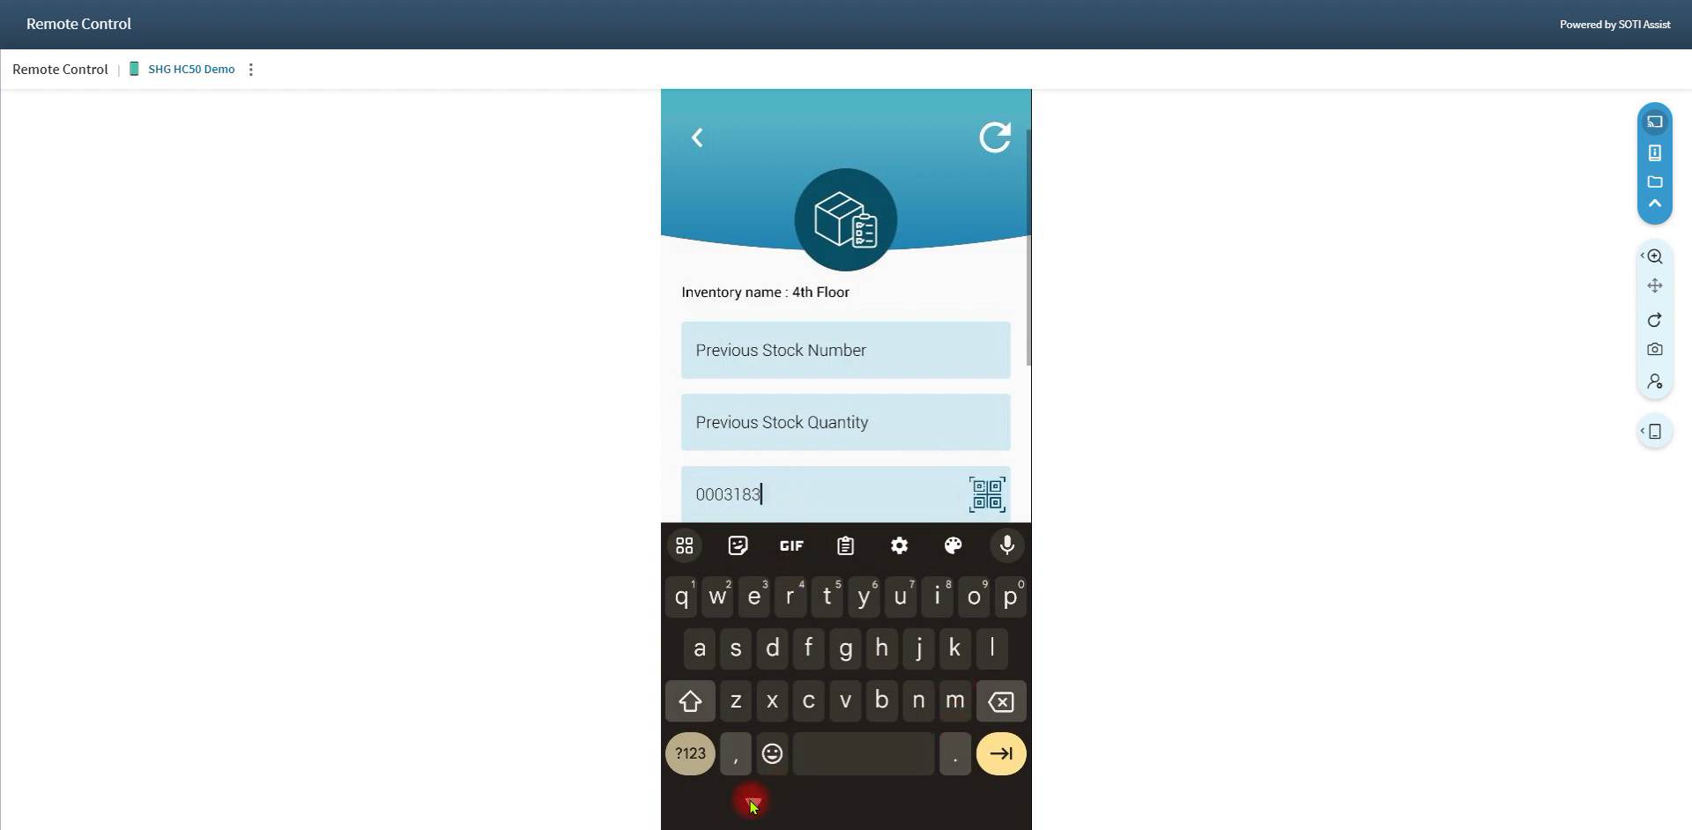
pyautogui.press('Return')
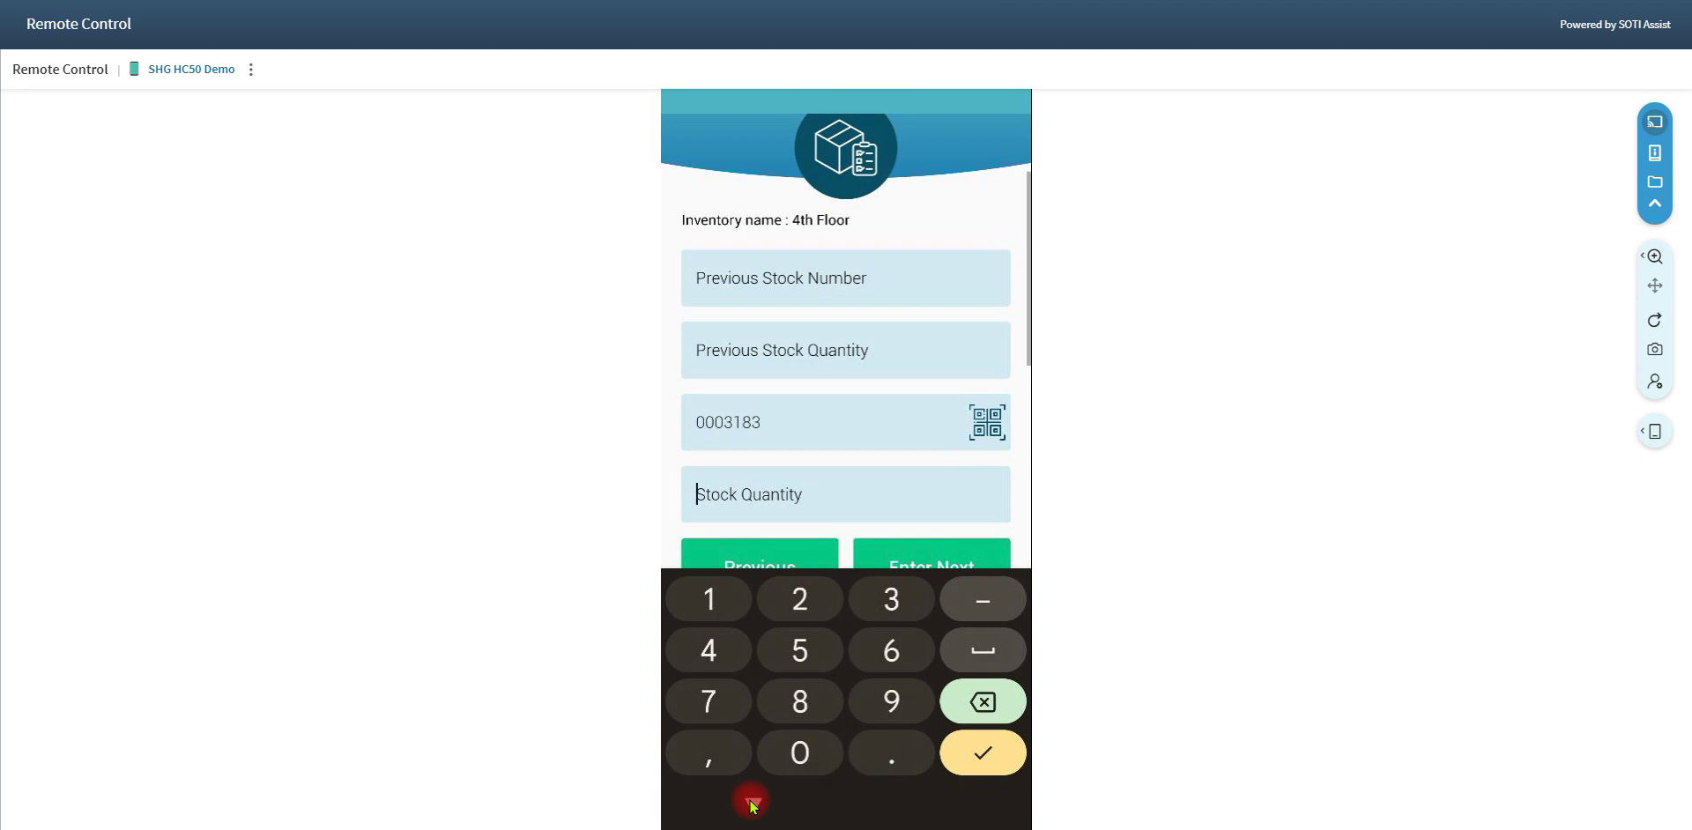
pyautogui.write('0')
pyautogui.press('Return')
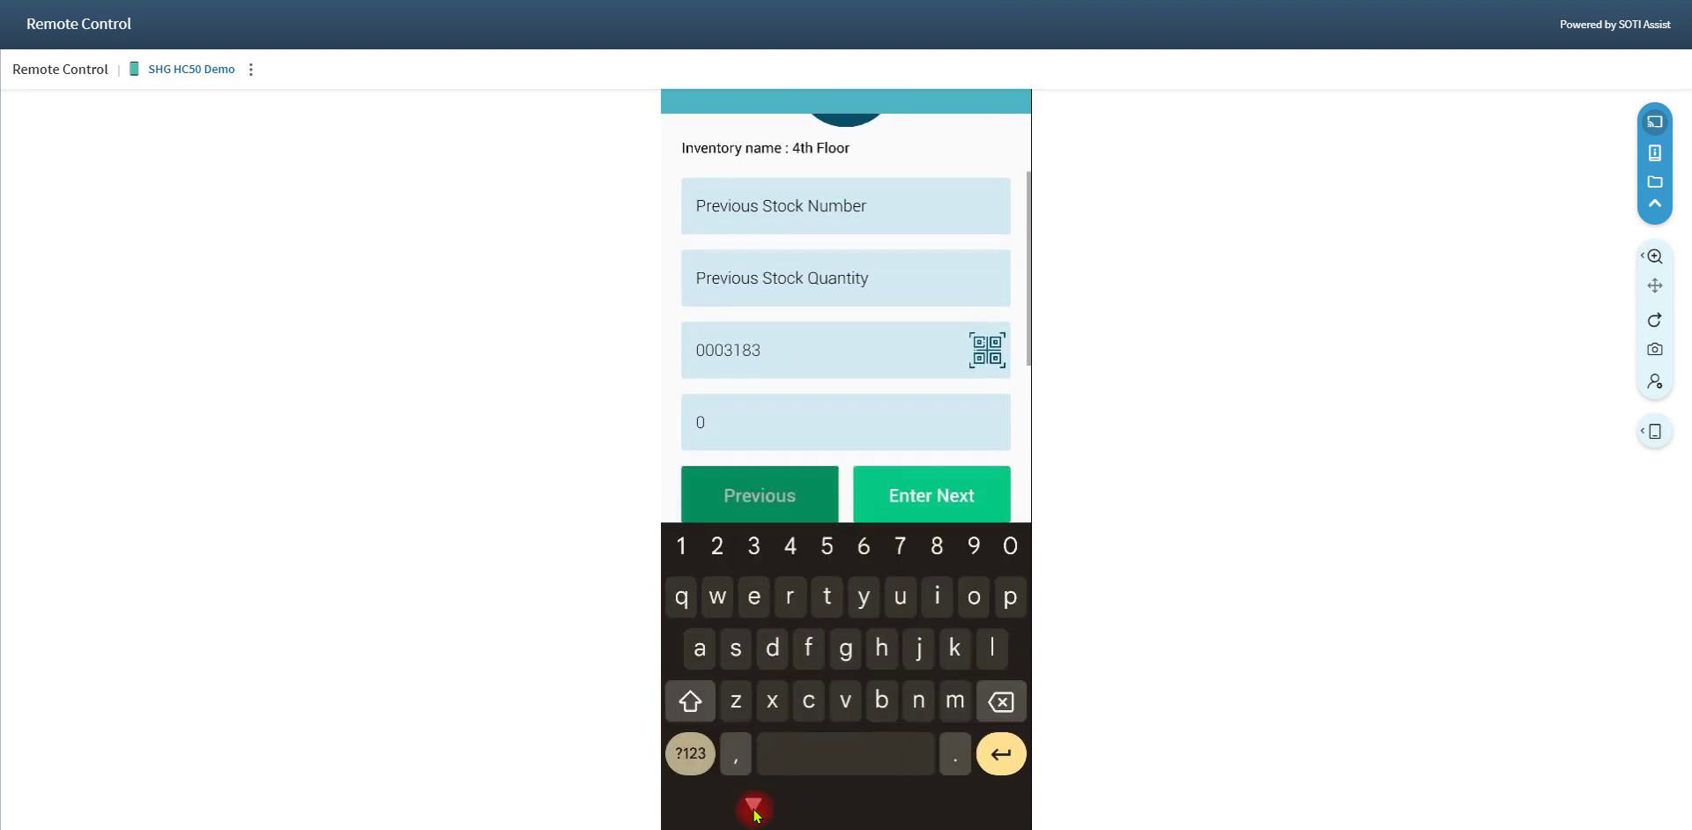
pyautogui.click(753, 806)
pyautogui.click(884, 741)
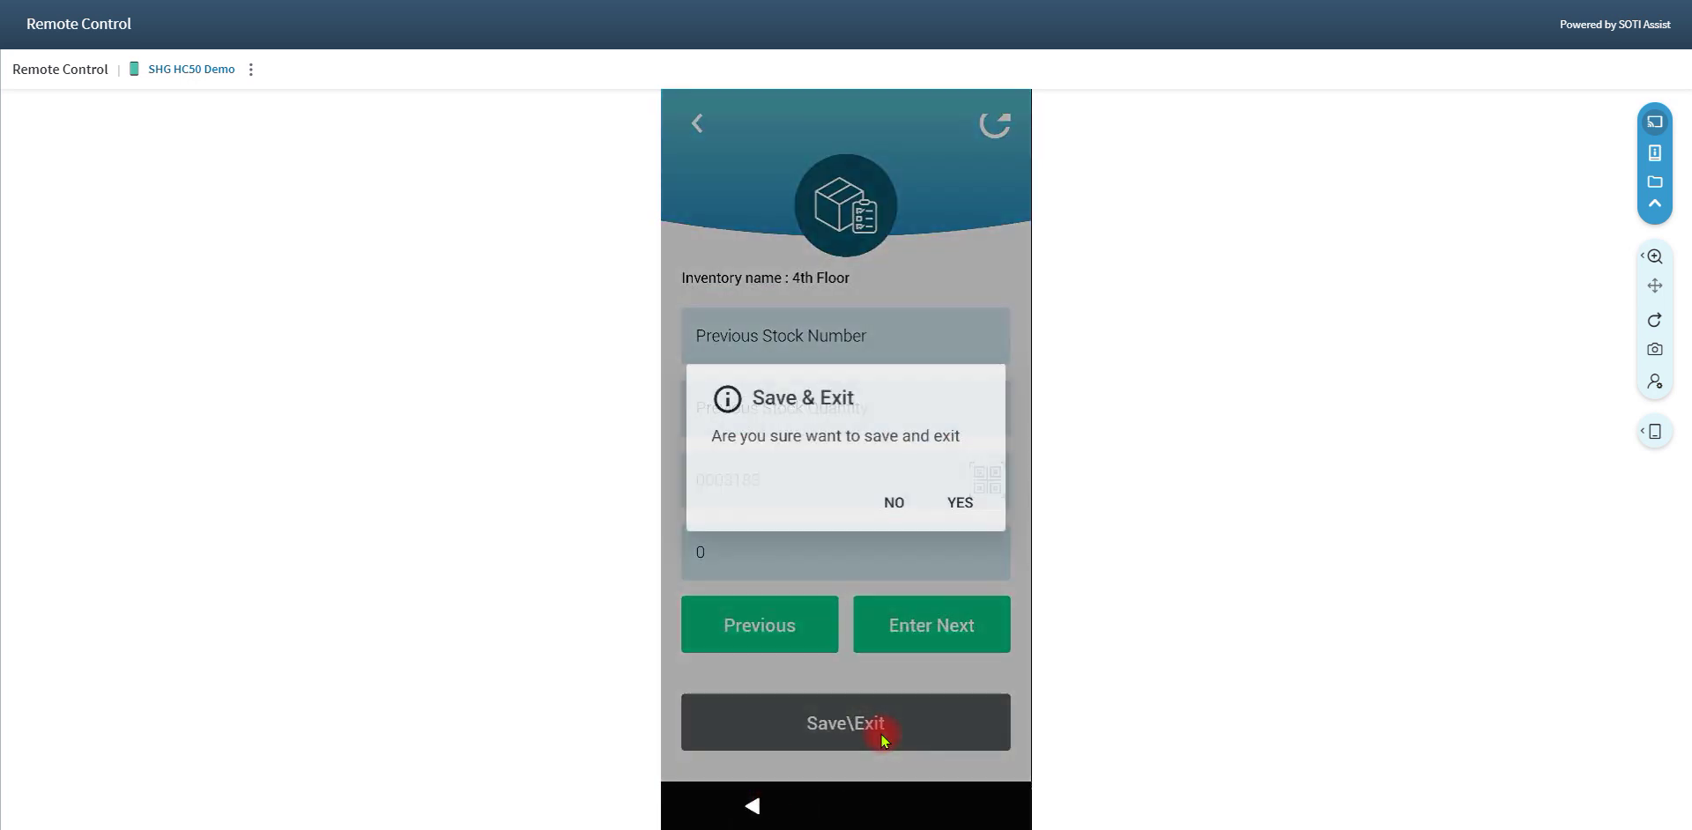
# Confirm the save, then send the session file named 'stevevideo' to the server.
pyautogui.click(963, 504)
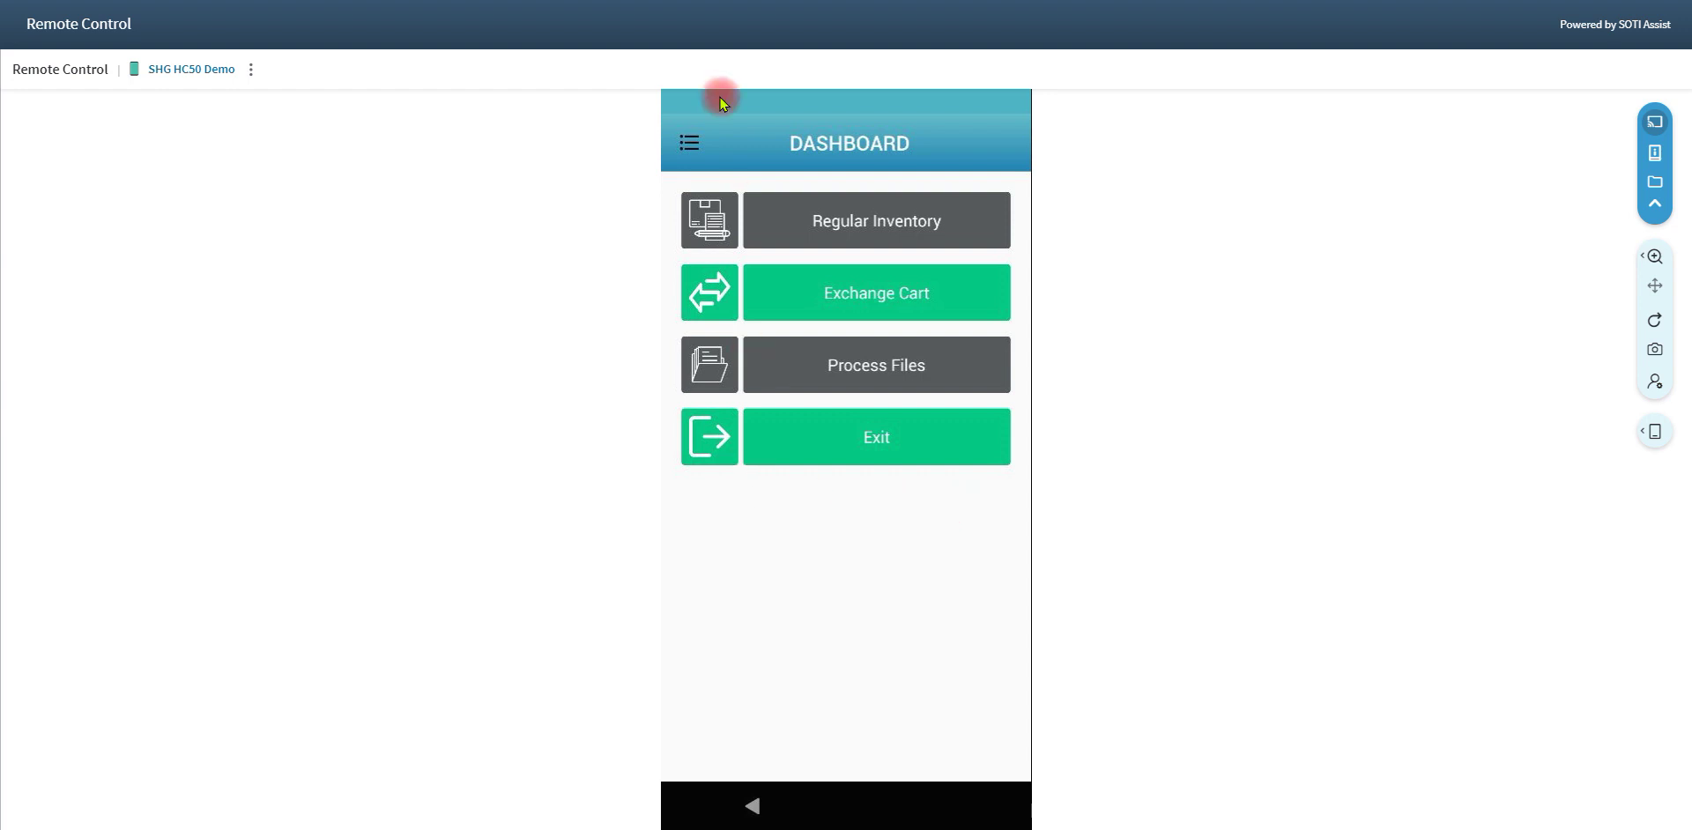
pyautogui.click(689, 143)
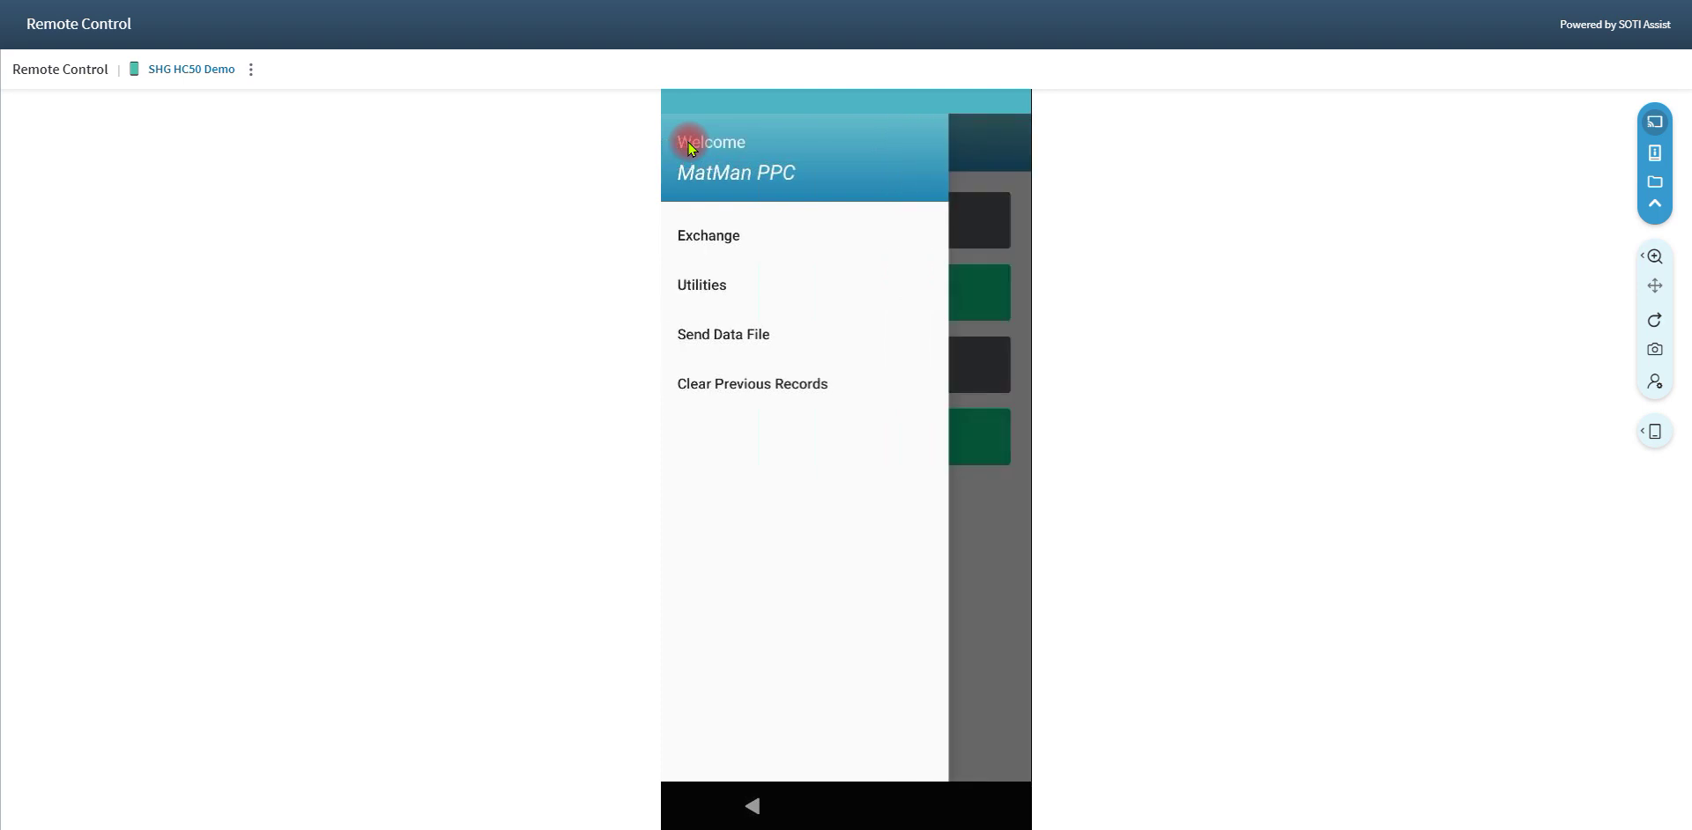
pyautogui.click(729, 337)
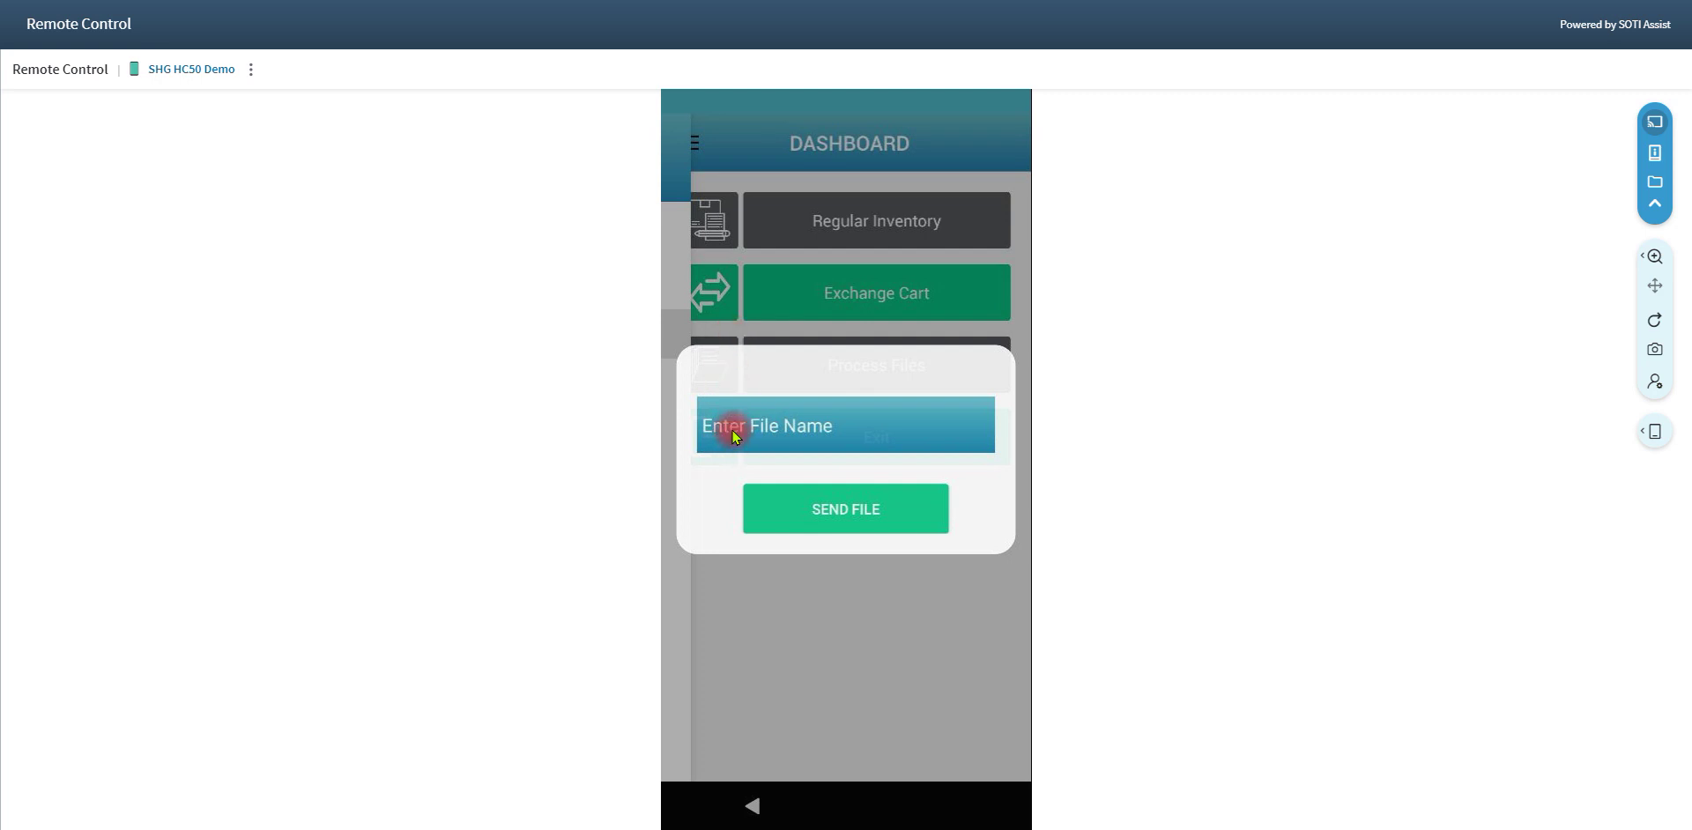
pyautogui.click(731, 430)
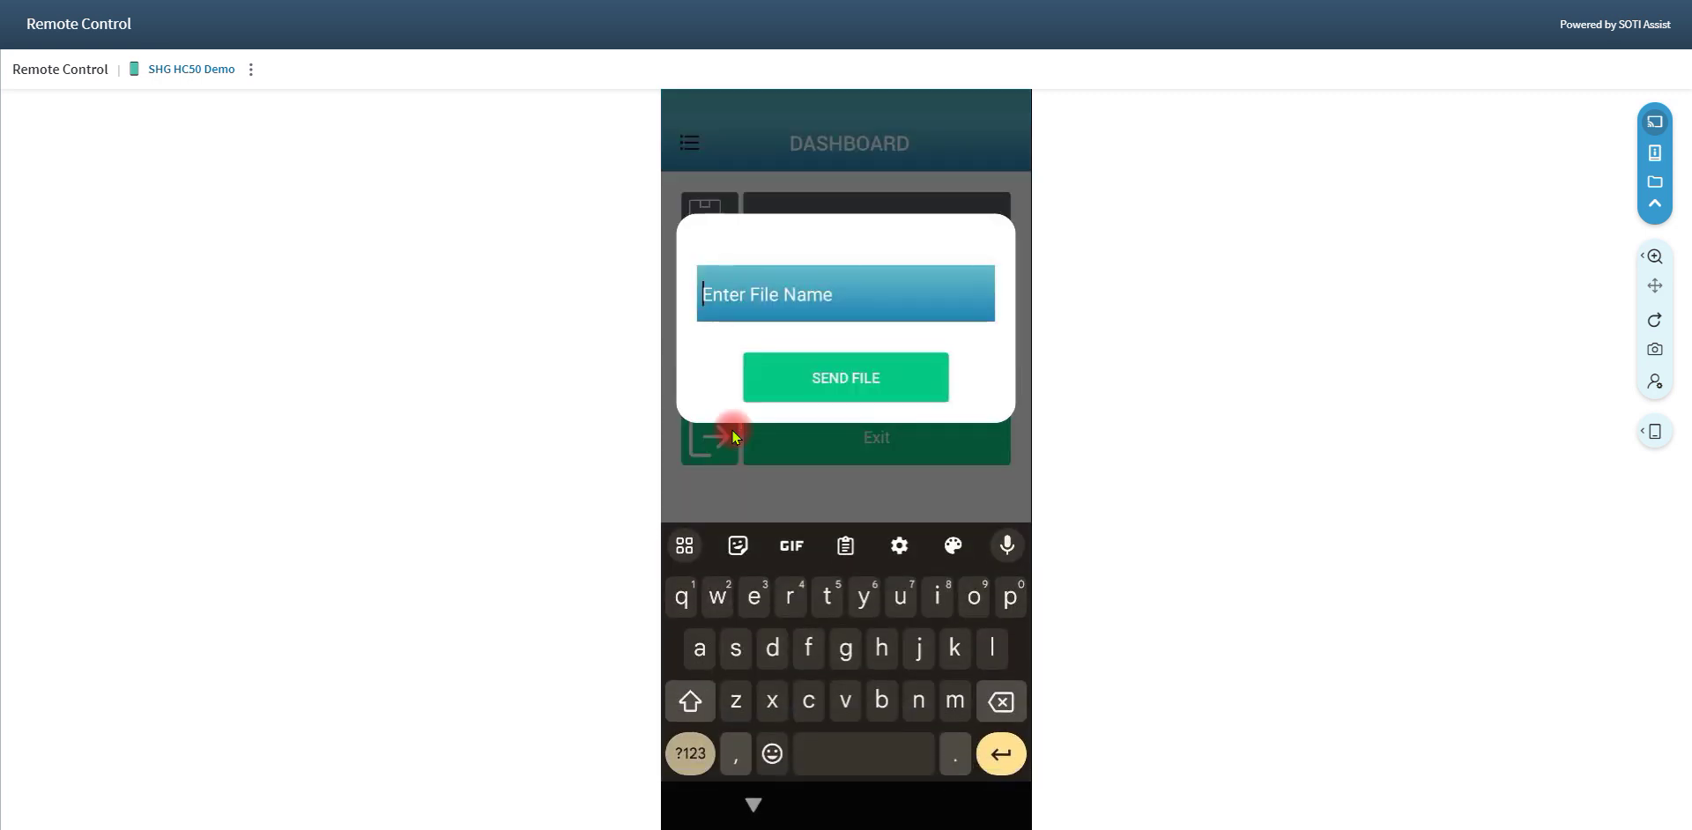
pyautogui.write('steve')
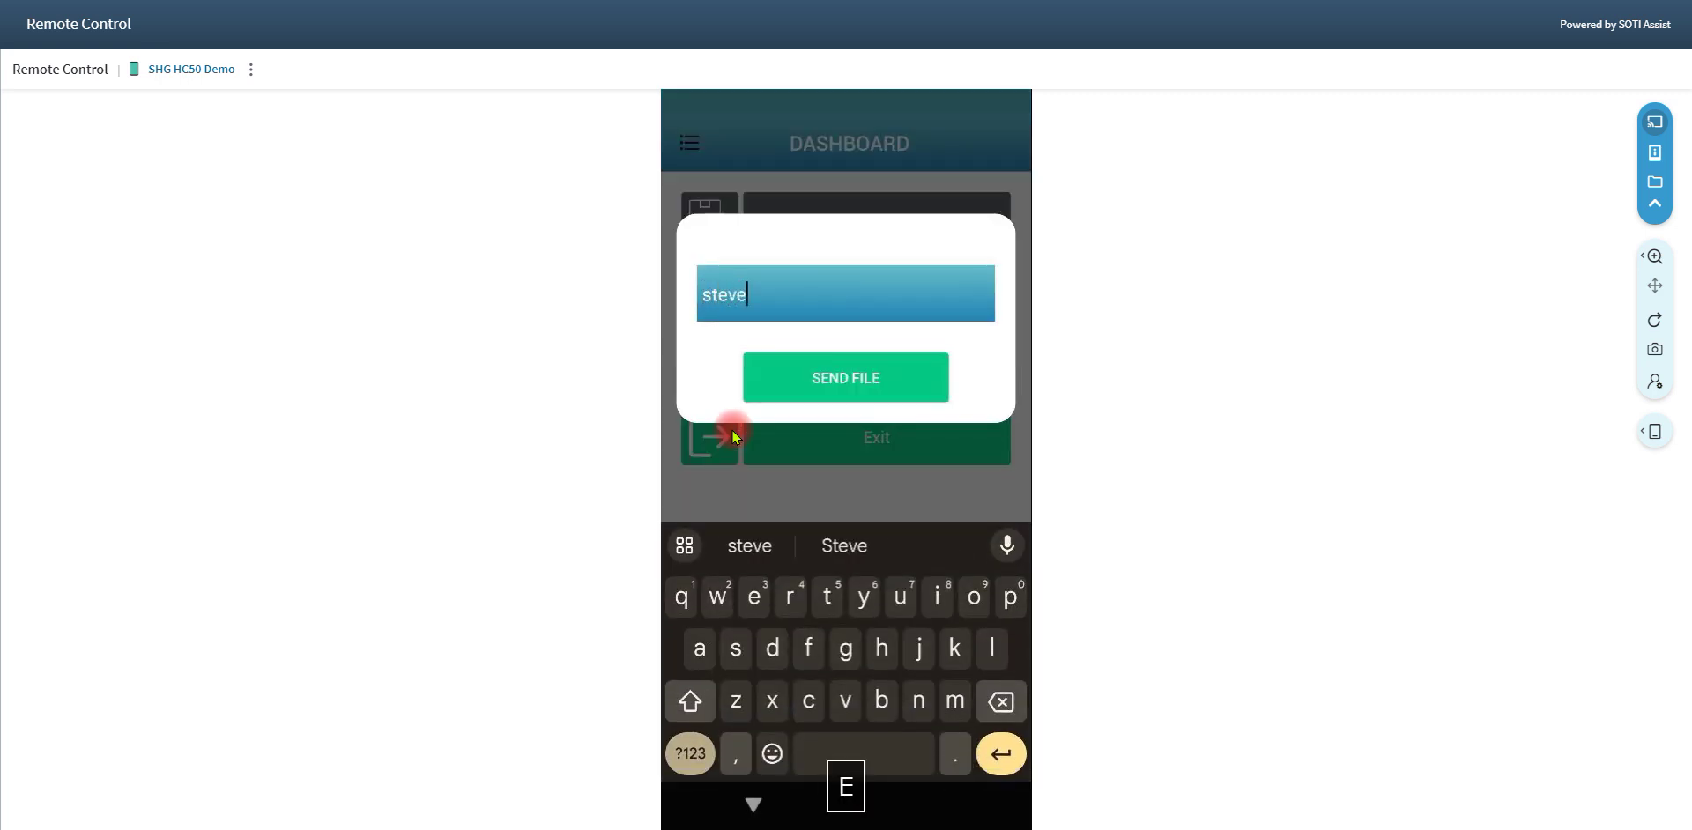
pyautogui.write('video')
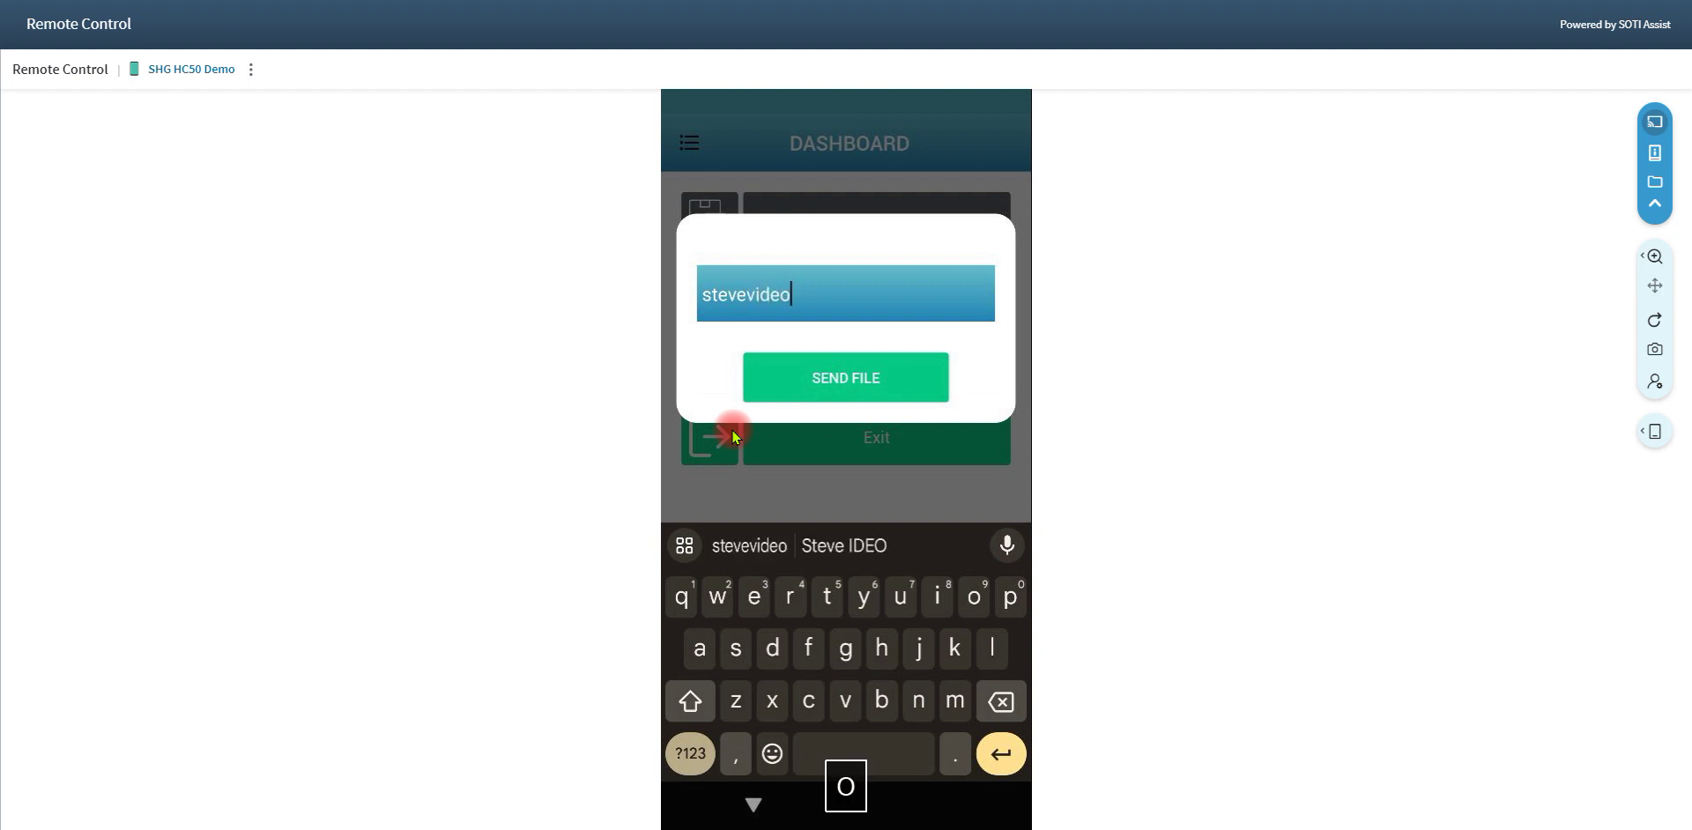
pyautogui.click(862, 375)
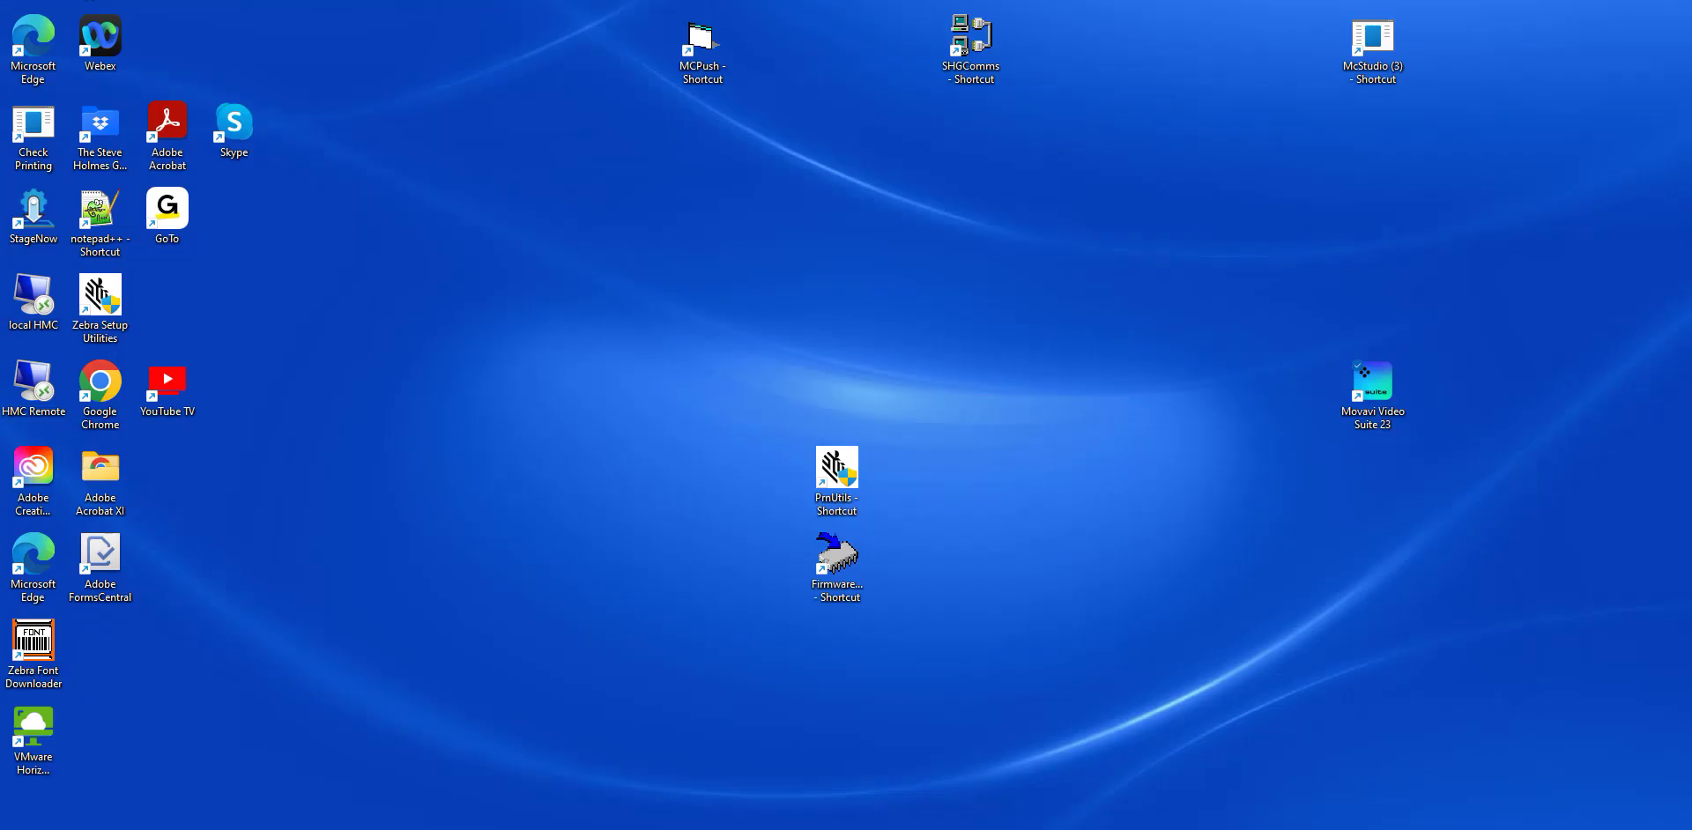
# Bring MEDITECH to the front and minimize the remote control browser window.
pyautogui.moveTo(1032, 826)
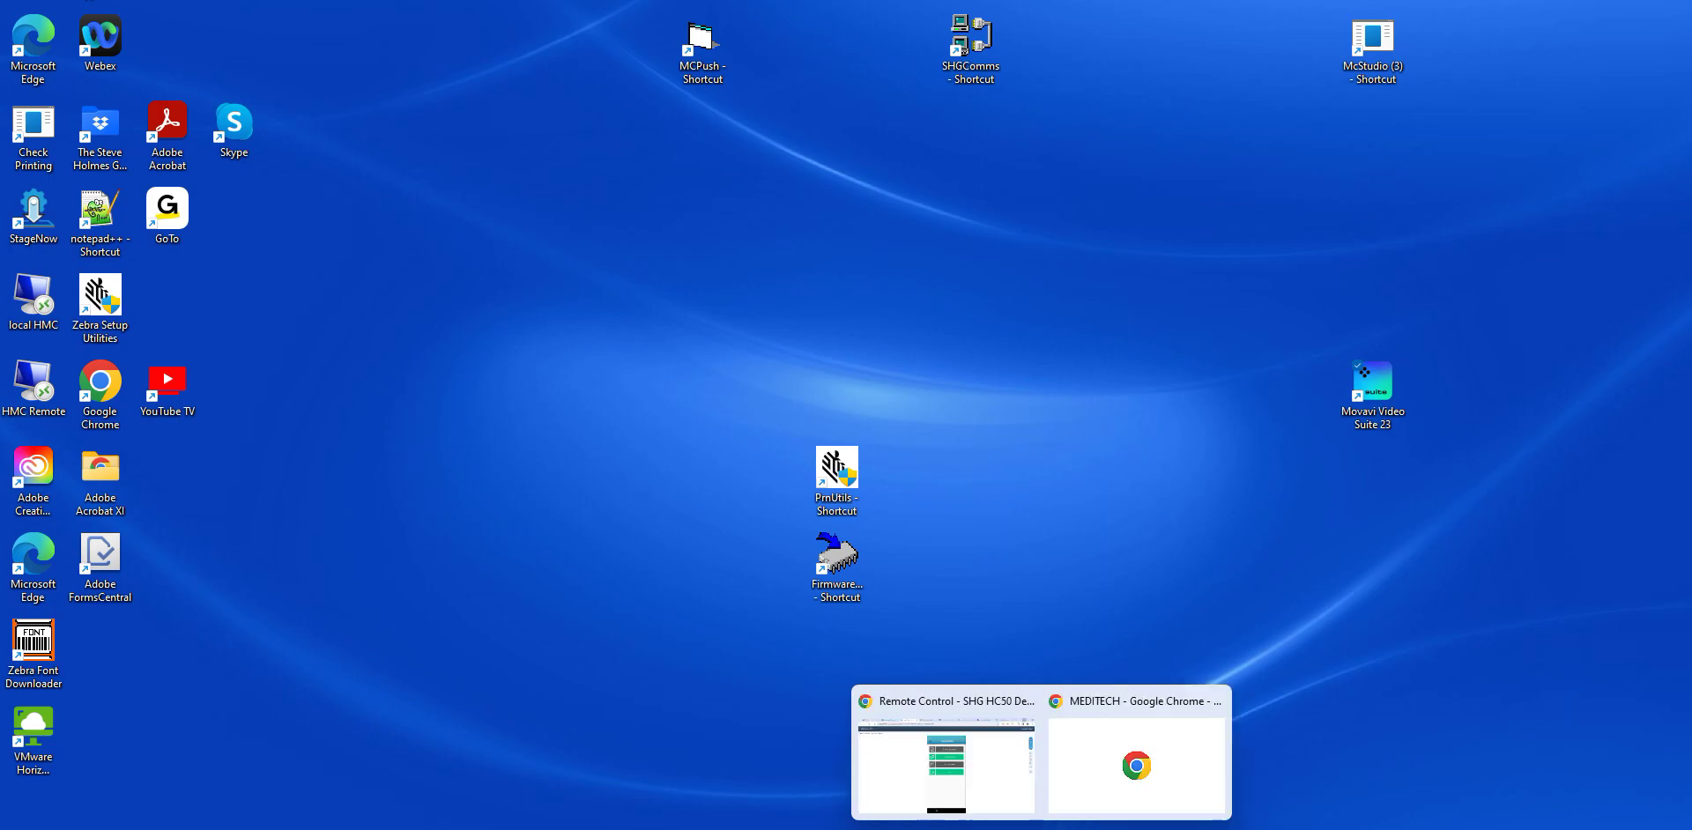
pyautogui.click(993, 790)
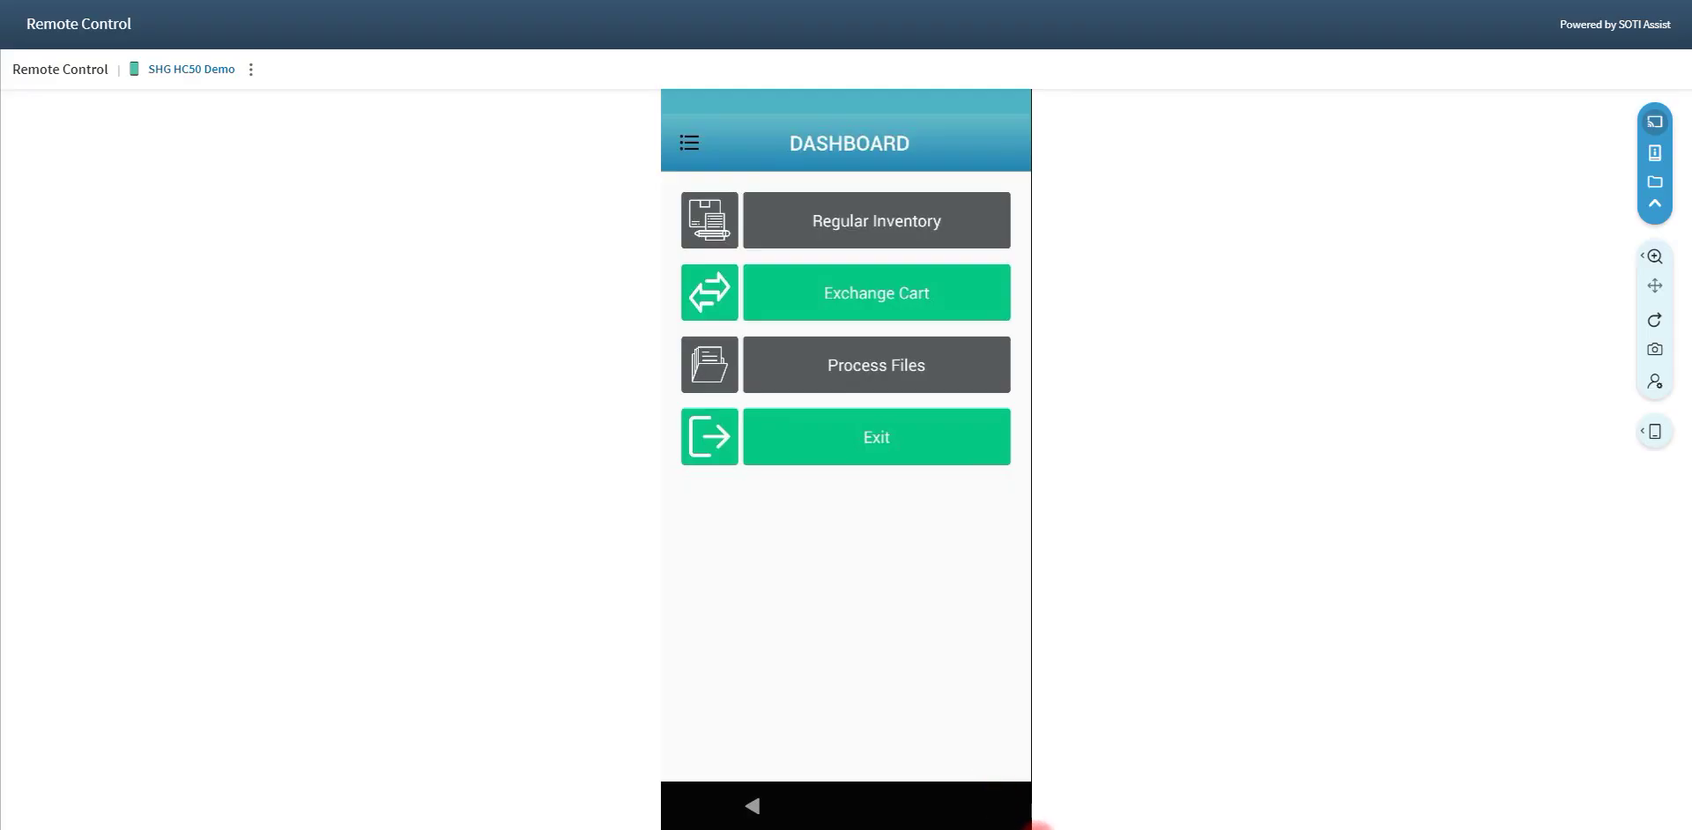
pyautogui.moveTo(1031, 826)
pyautogui.click(1085, 770)
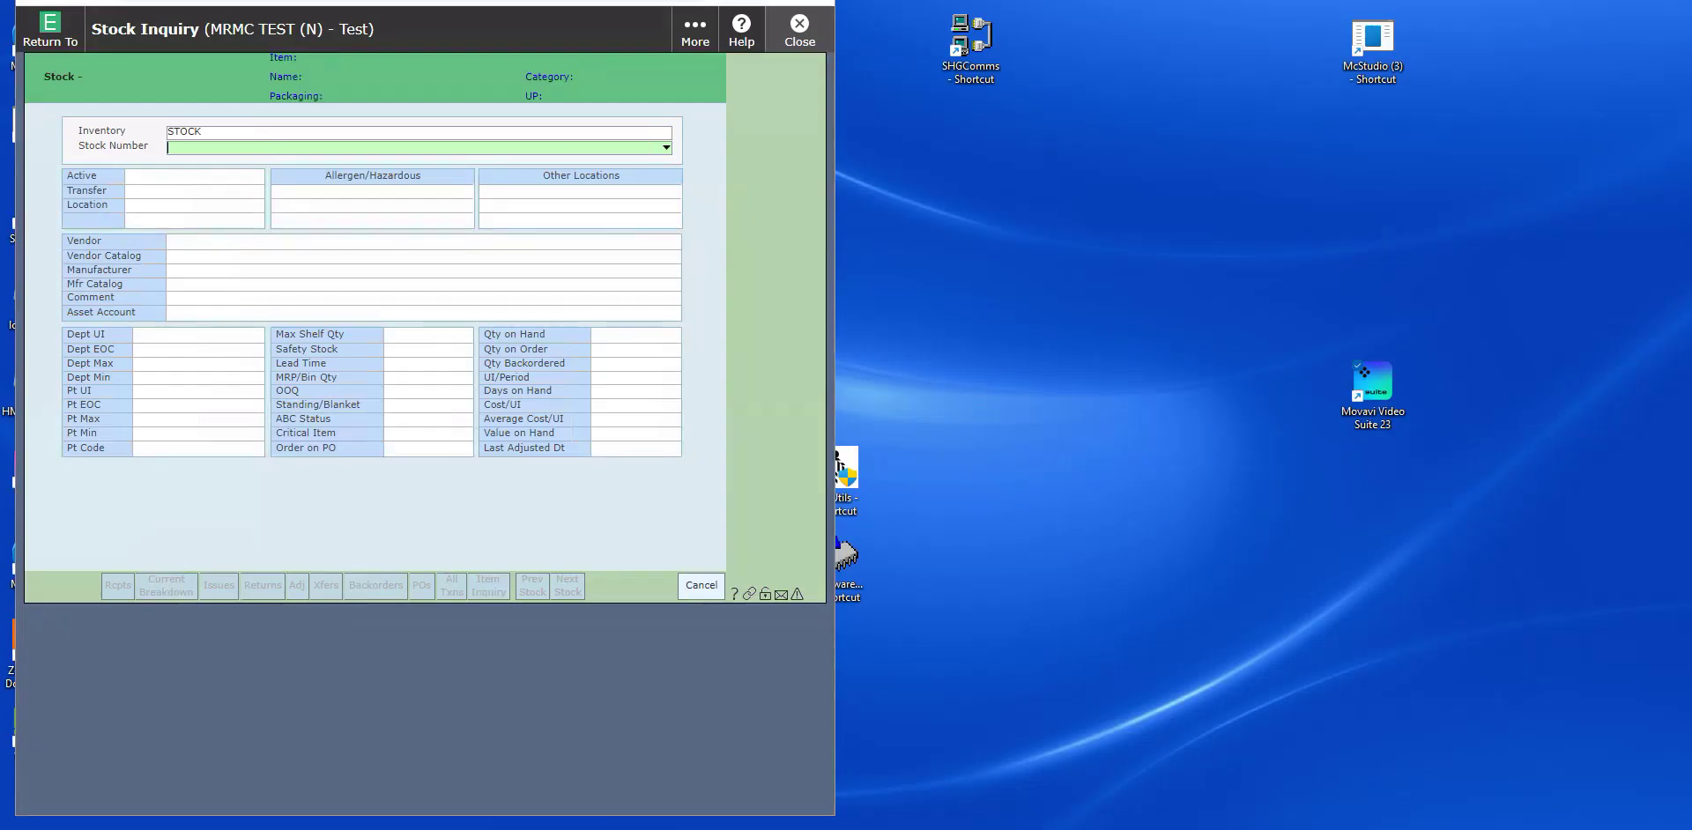
pyautogui.click(540, 334)
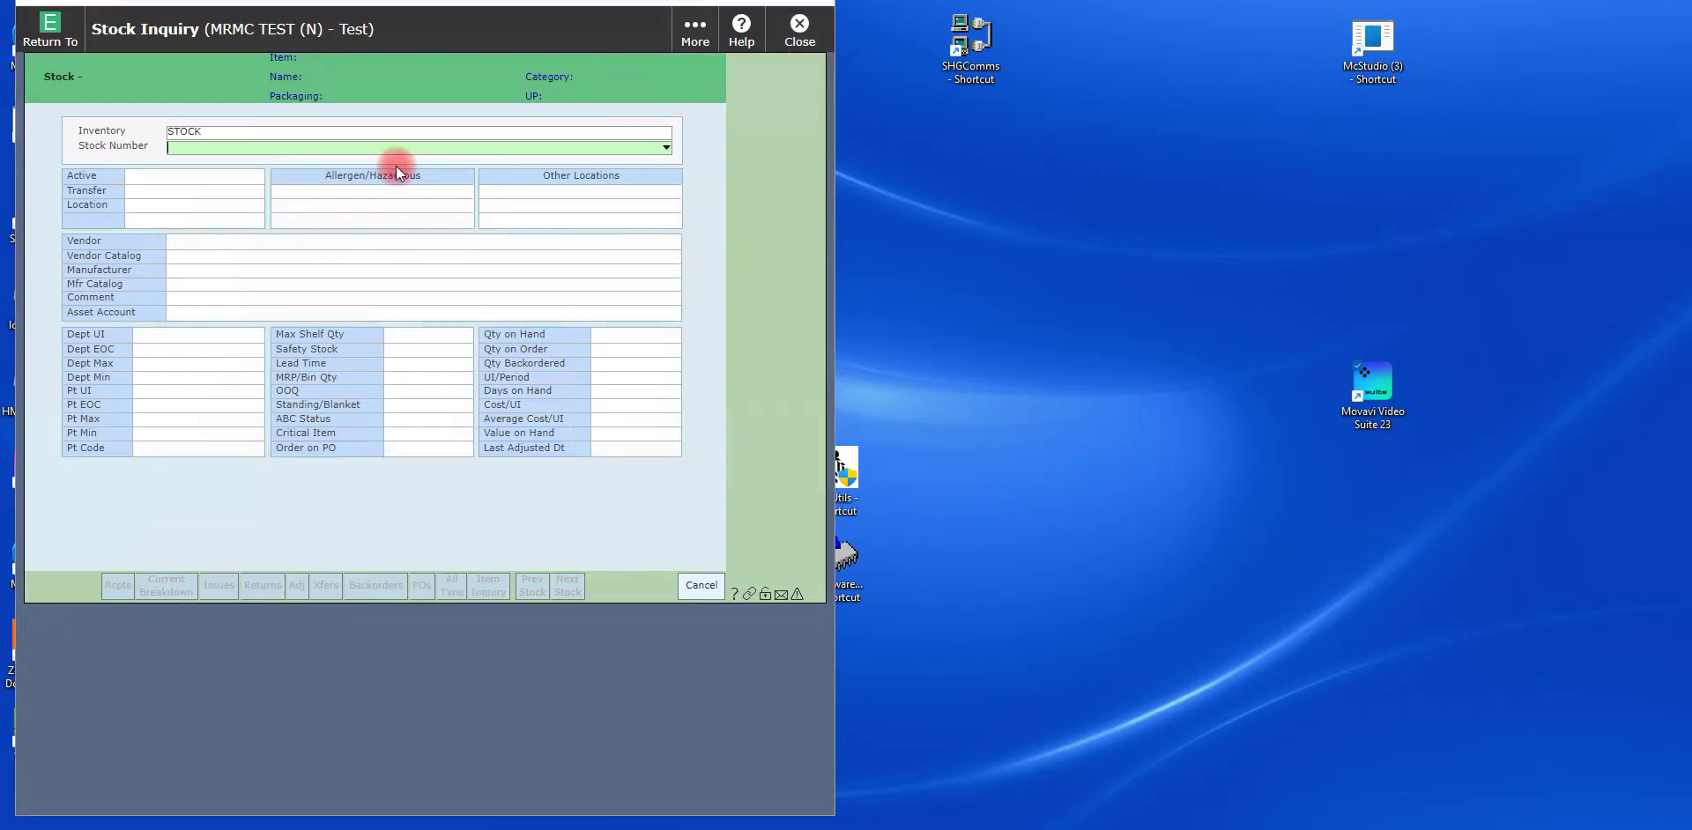
# Close Stock Inquiry and open Handheld Interface > Process Session.
pyautogui.click(807, 34)
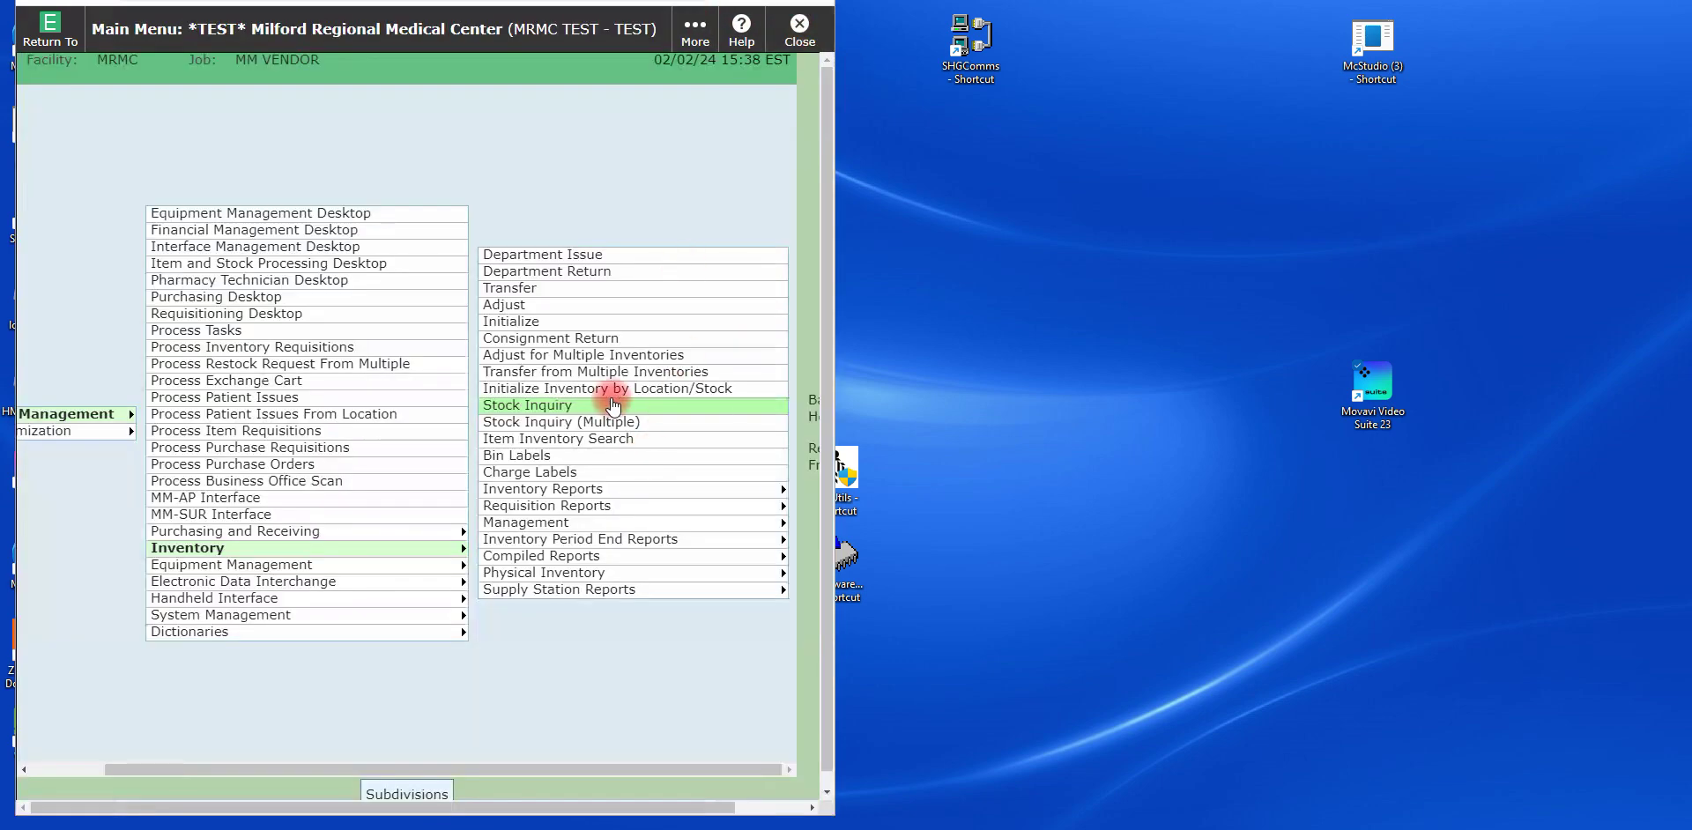
pyautogui.click(234, 604)
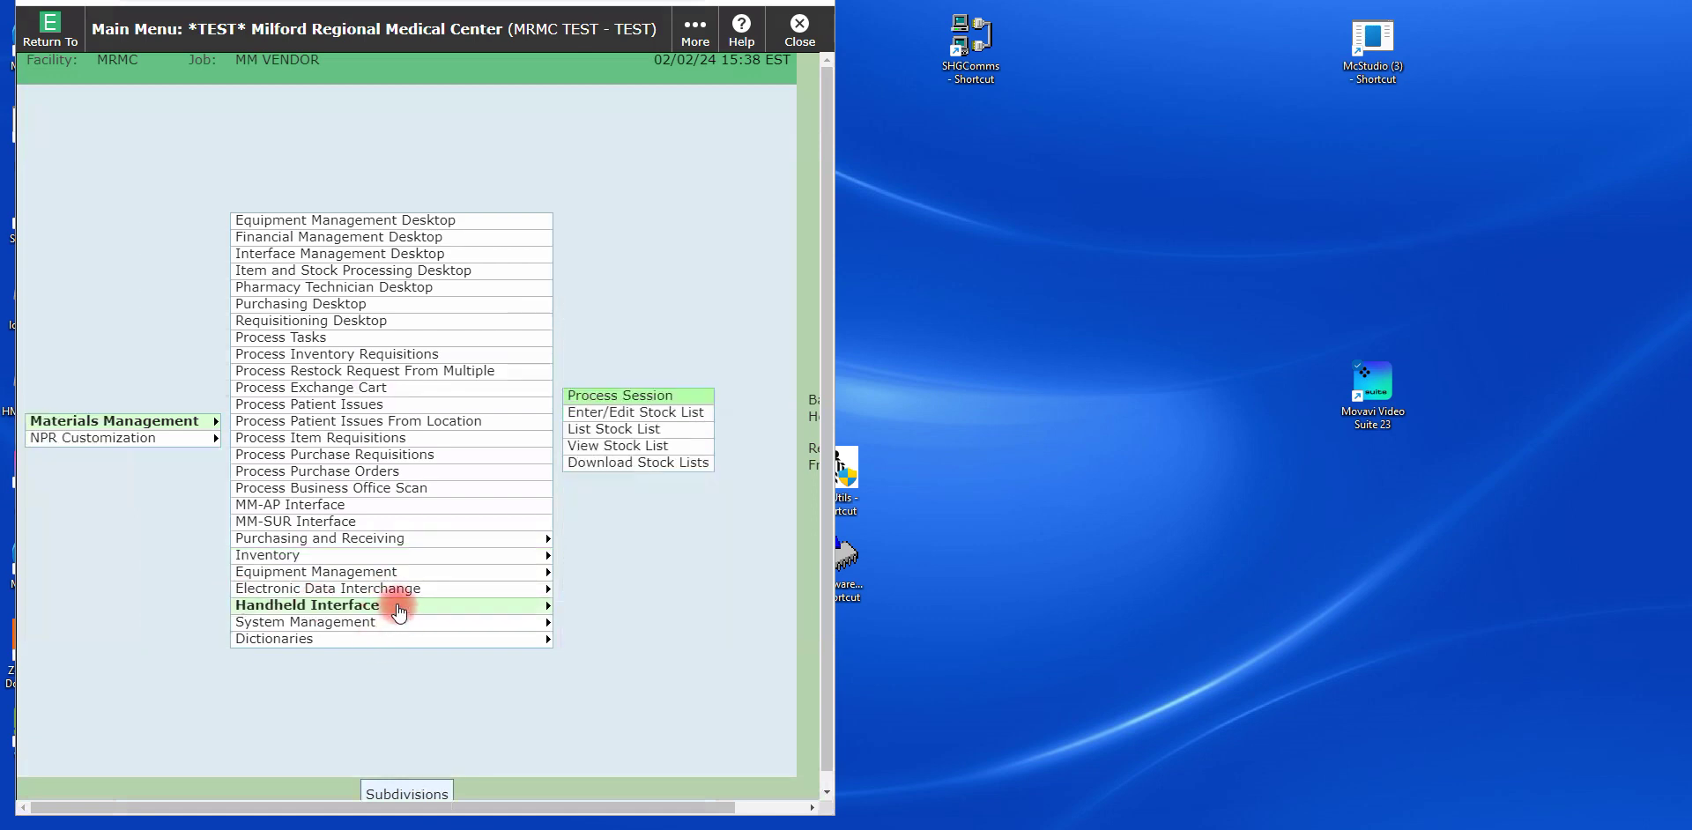
pyautogui.click(637, 397)
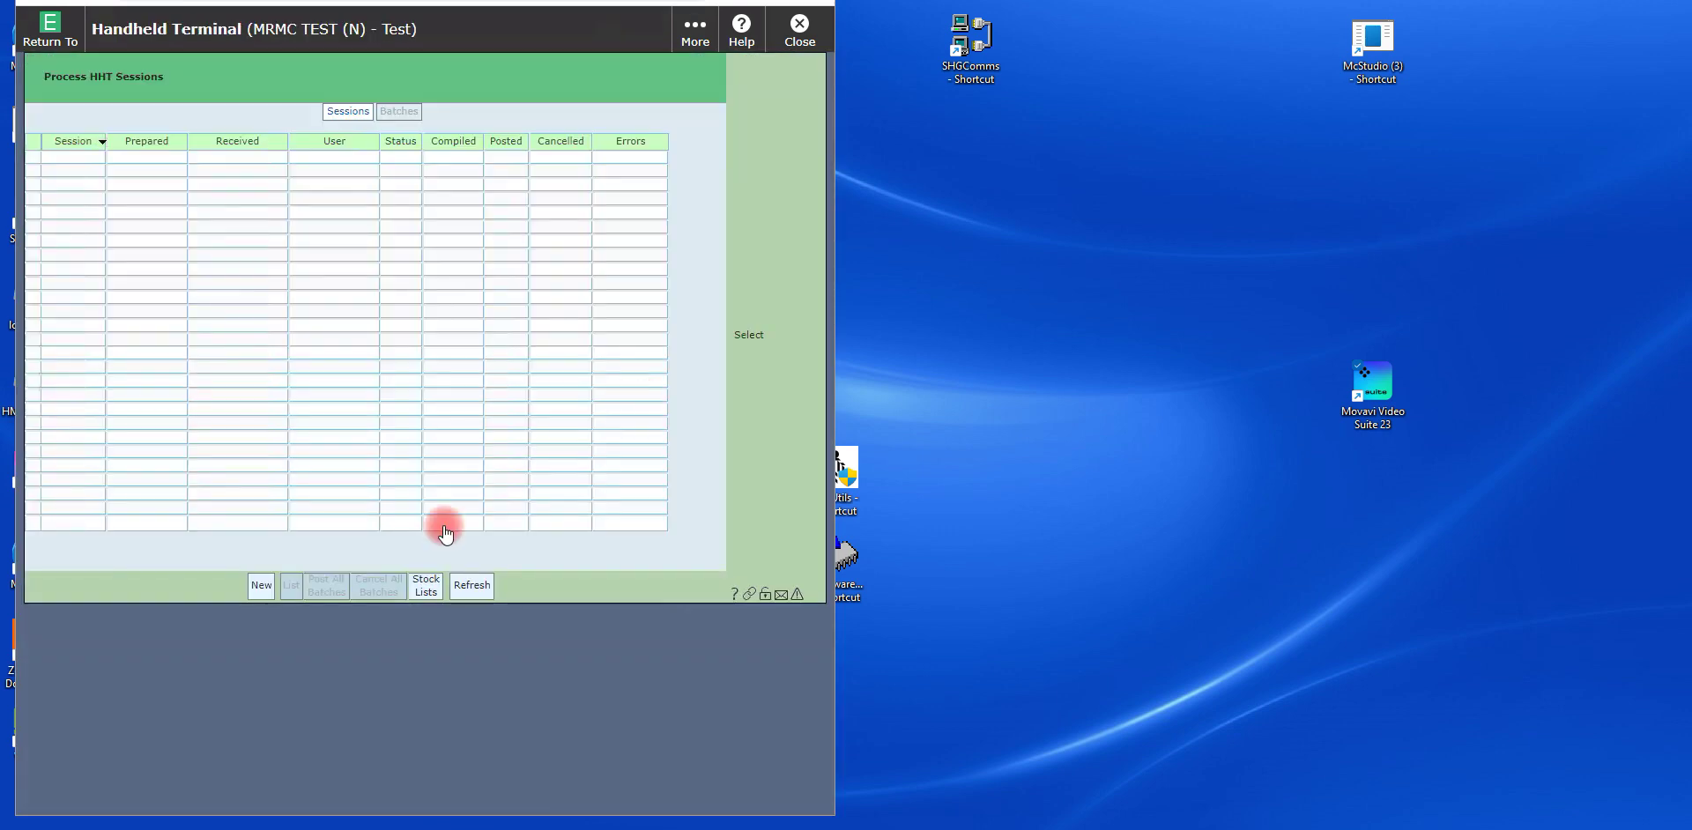
# Start a new handheld terminal session loaded from a file.
pyautogui.click(260, 587)
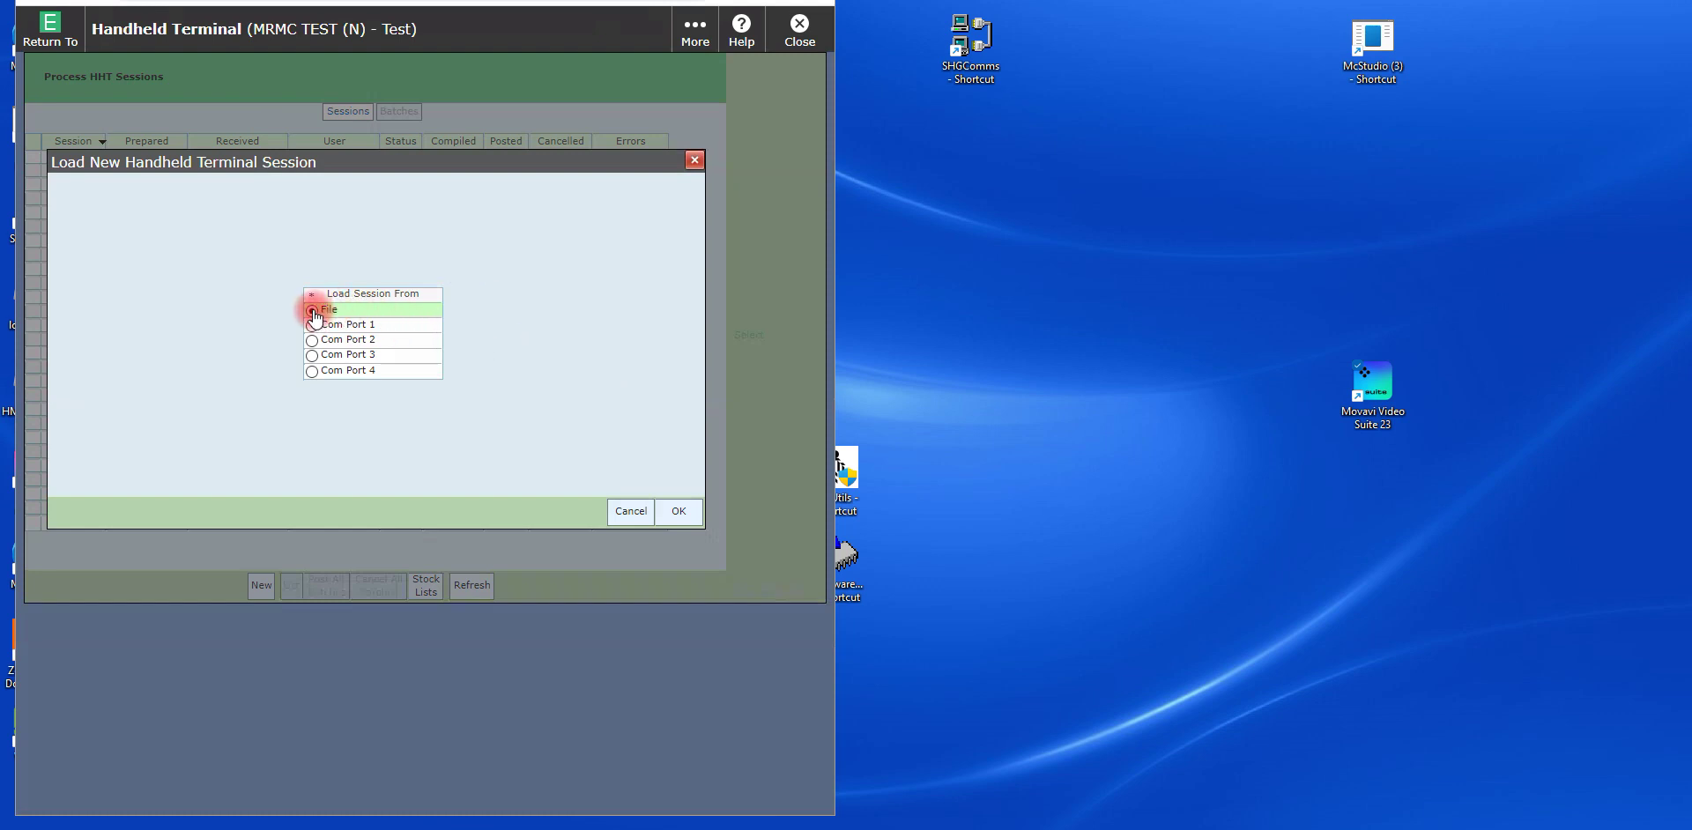
pyautogui.click(313, 310)
pyautogui.click(680, 512)
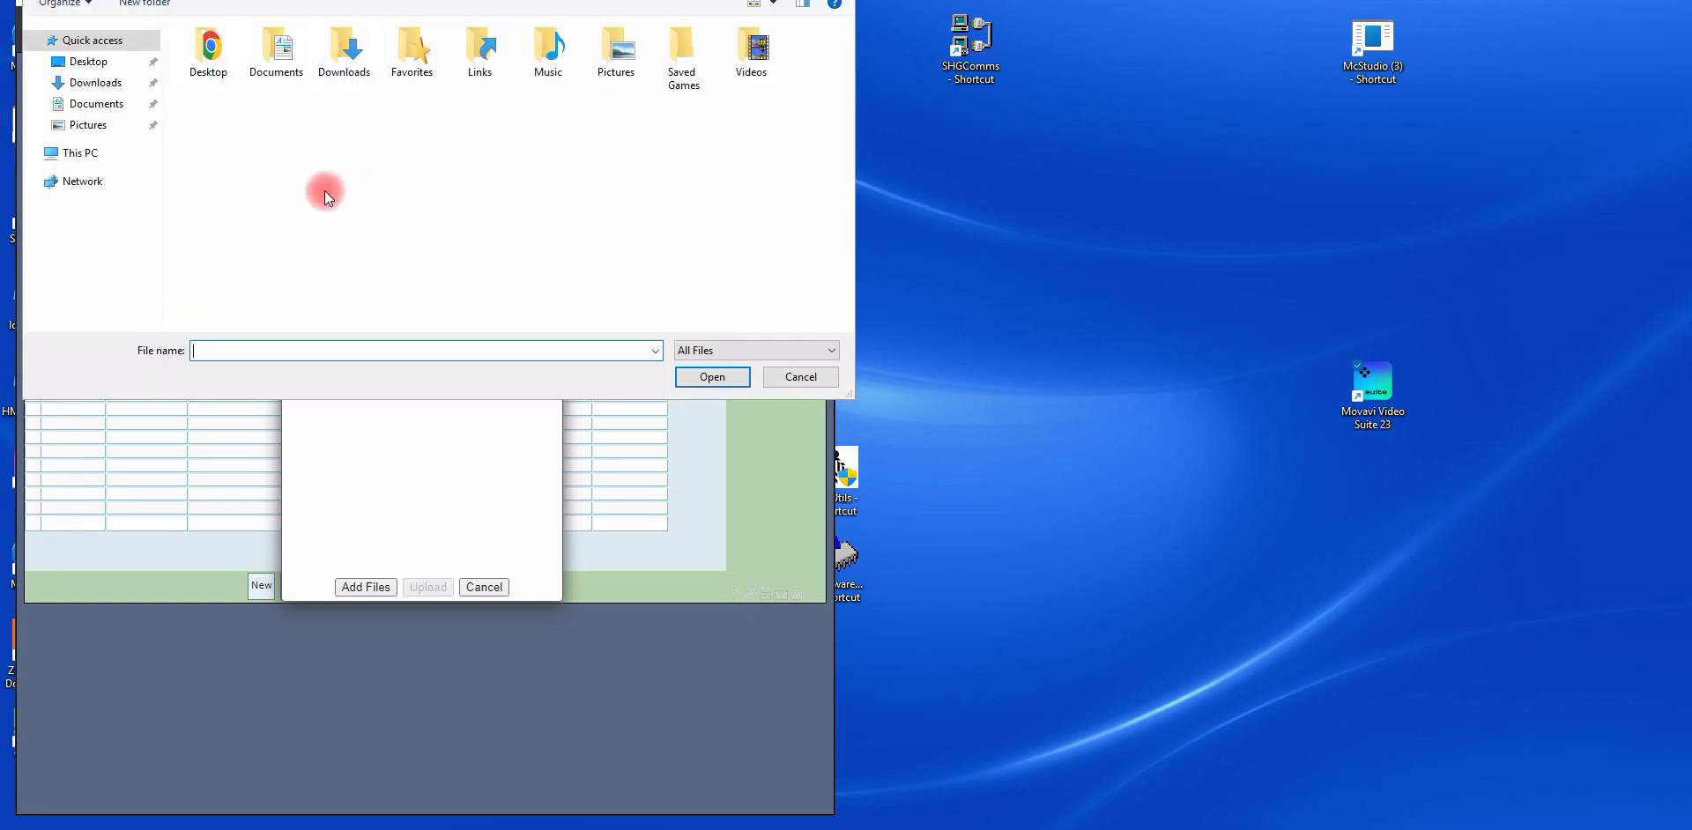
# Allow Citrix file access, browse to the STEVE folder, and pick stevevideo.HHT.
pyautogui.click(35, 156)
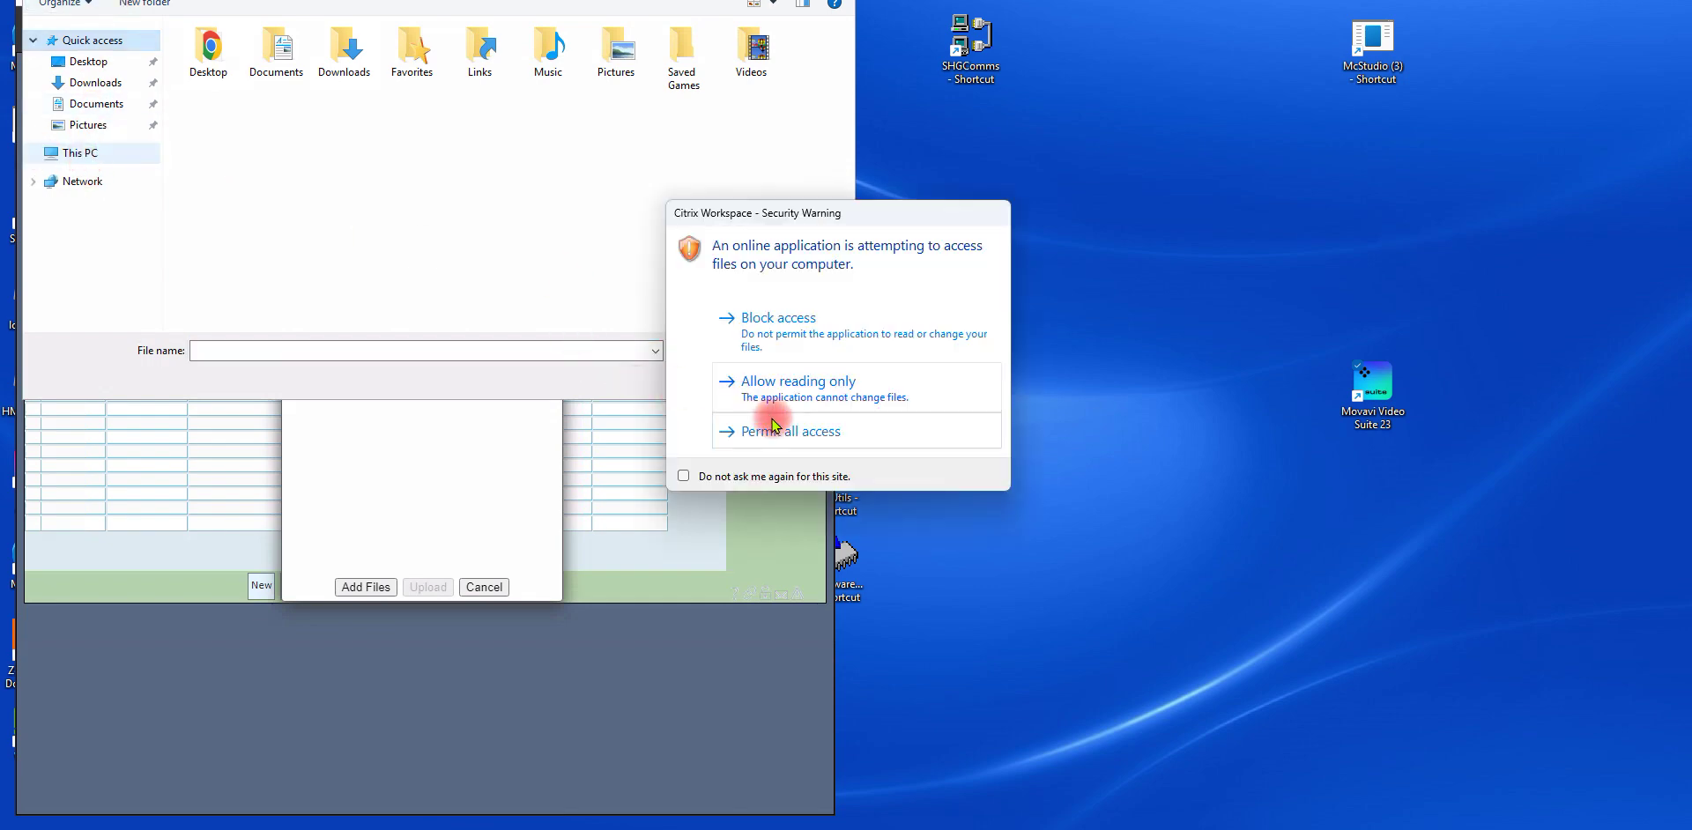
pyautogui.click(778, 431)
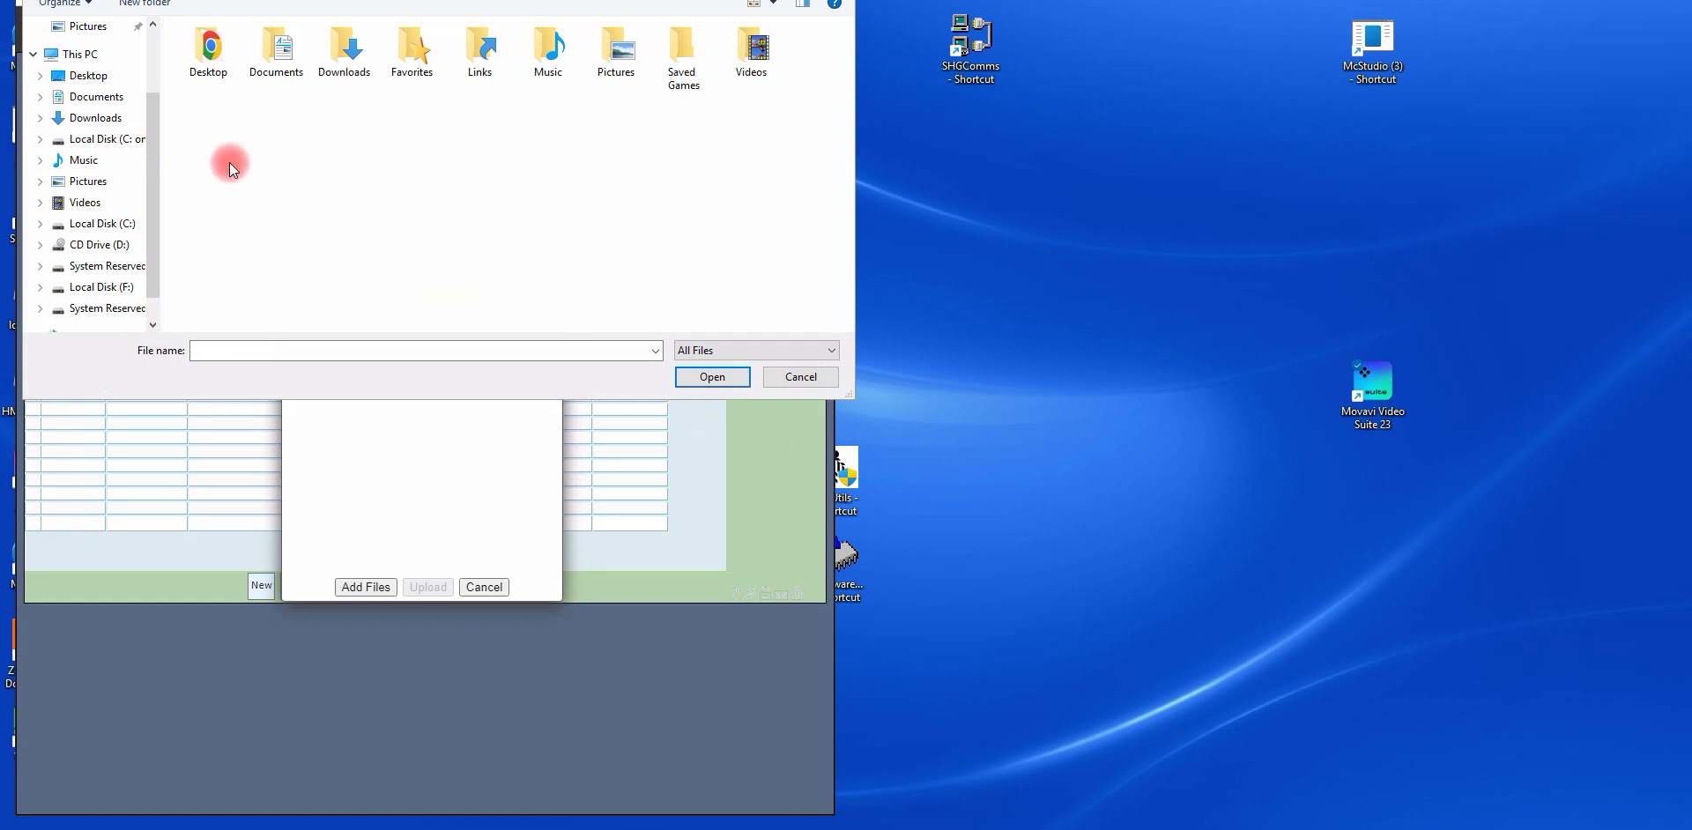
pyautogui.click(107, 225)
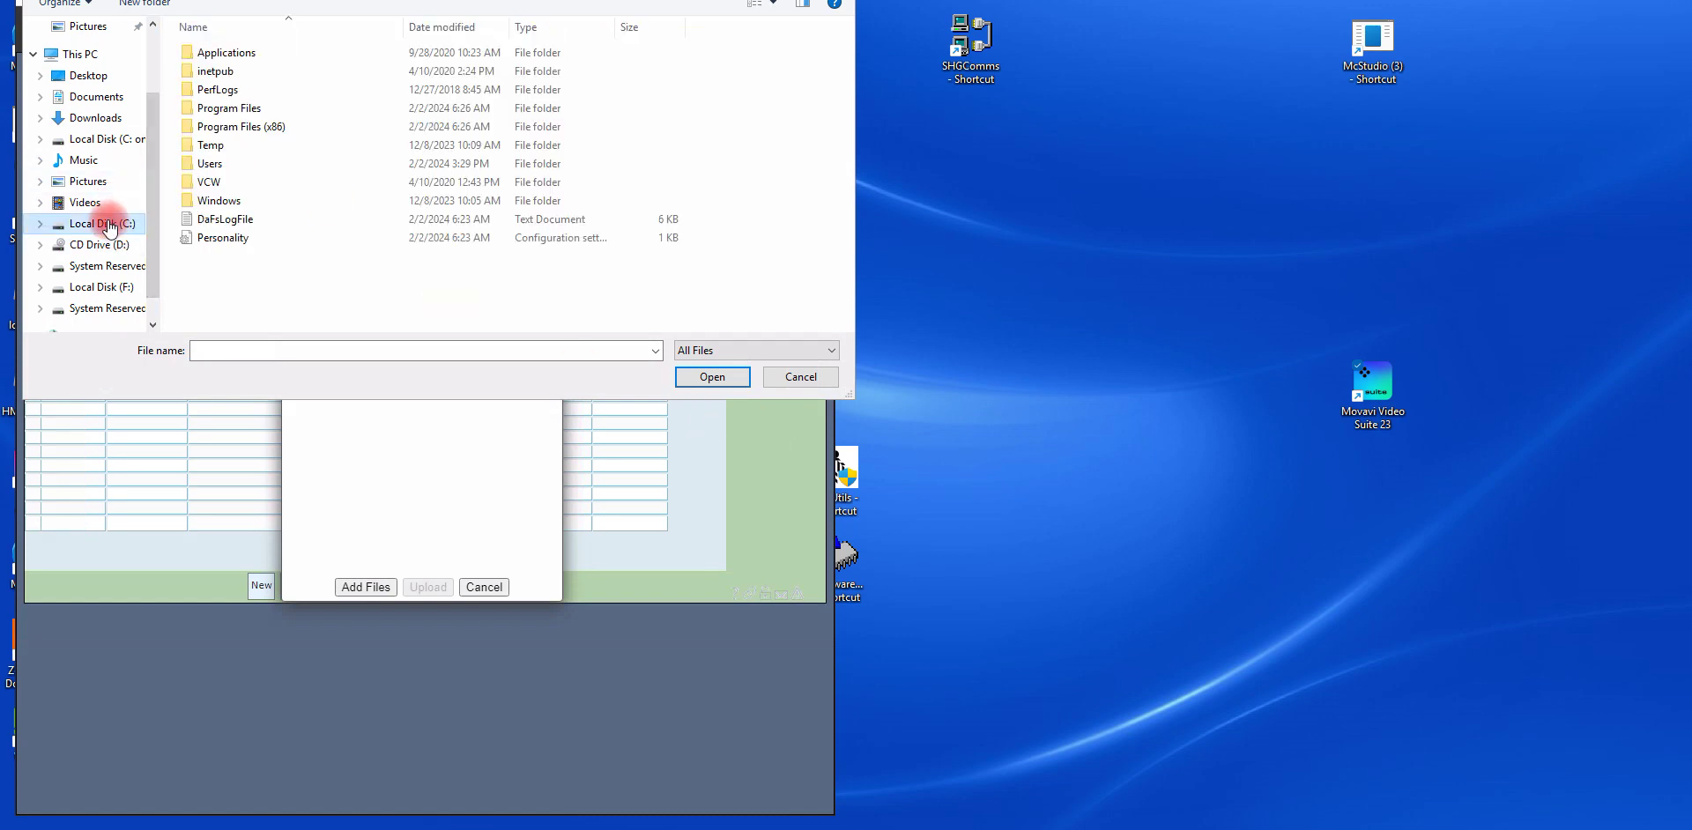
pyautogui.scroll(-1, 108, 225)
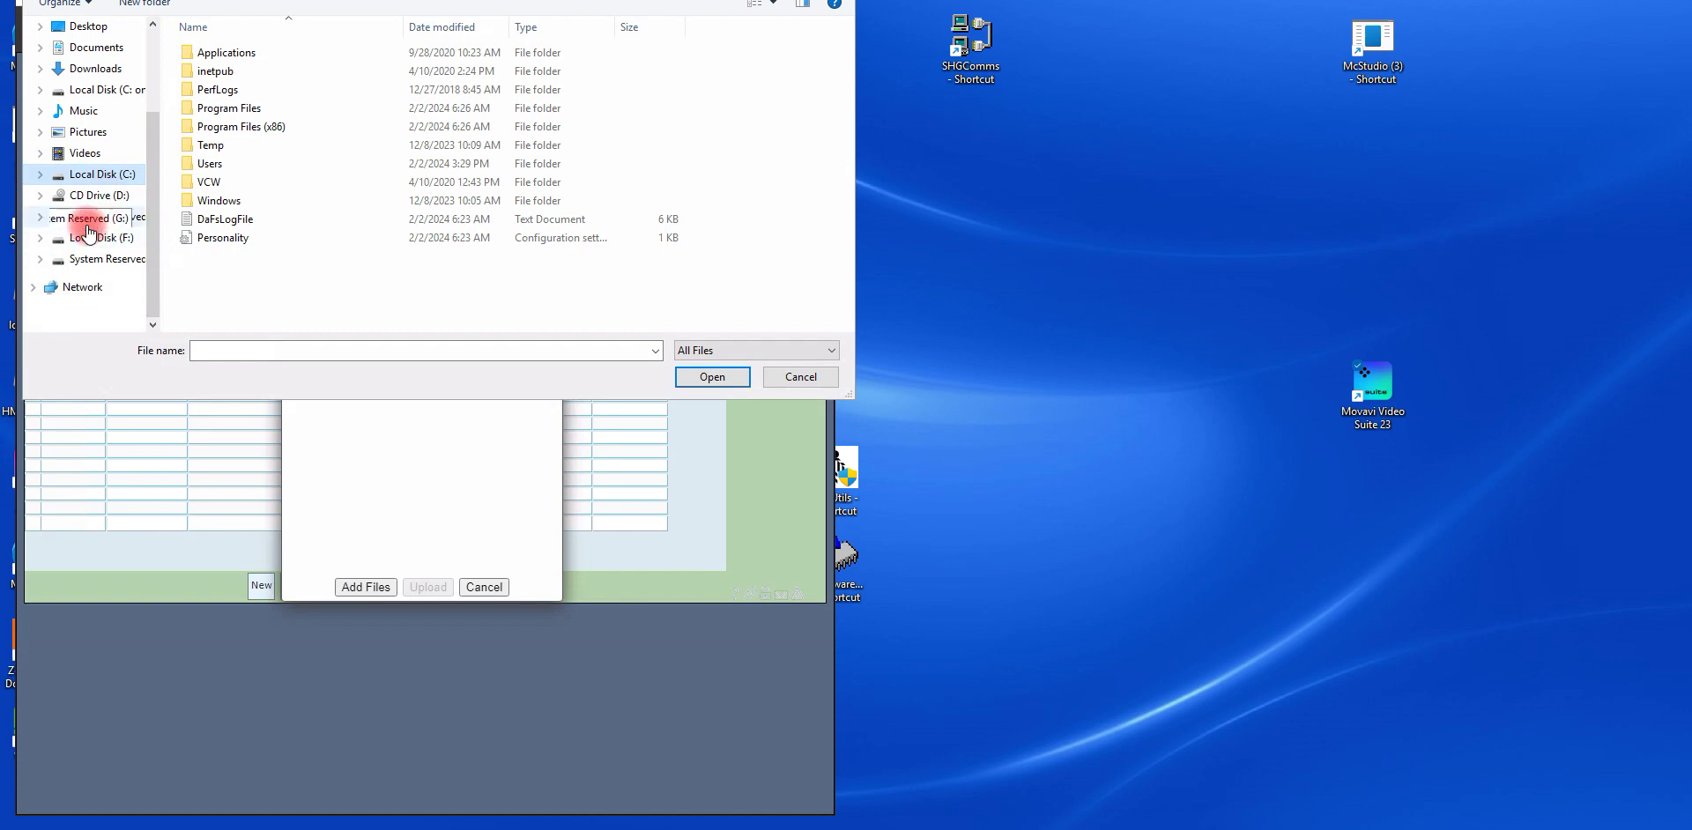
pyautogui.click(86, 240)
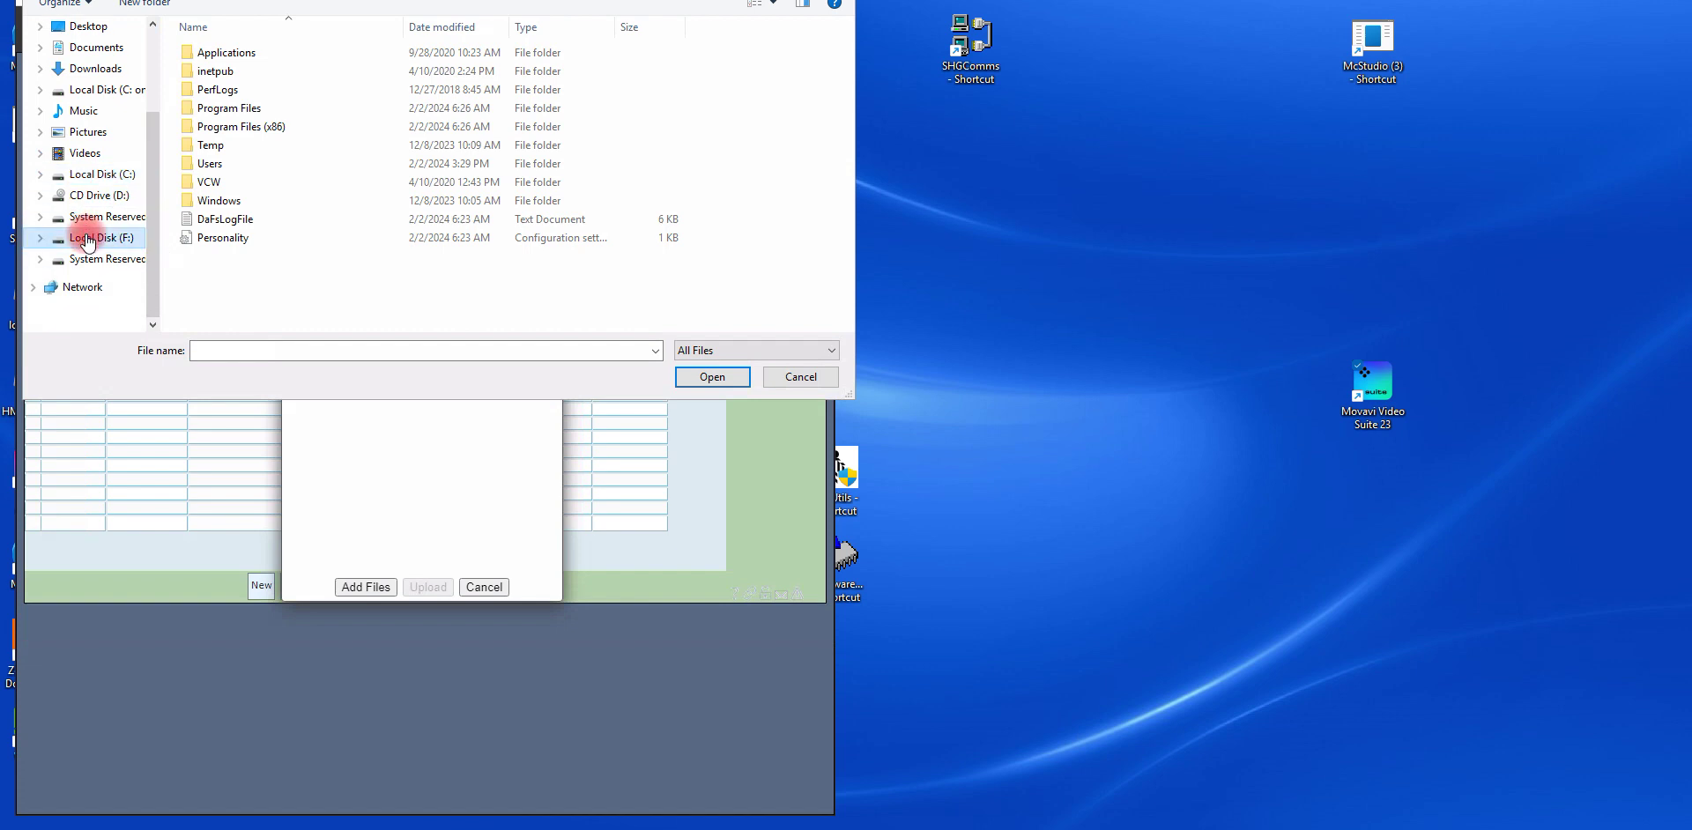
pyautogui.click(102, 89)
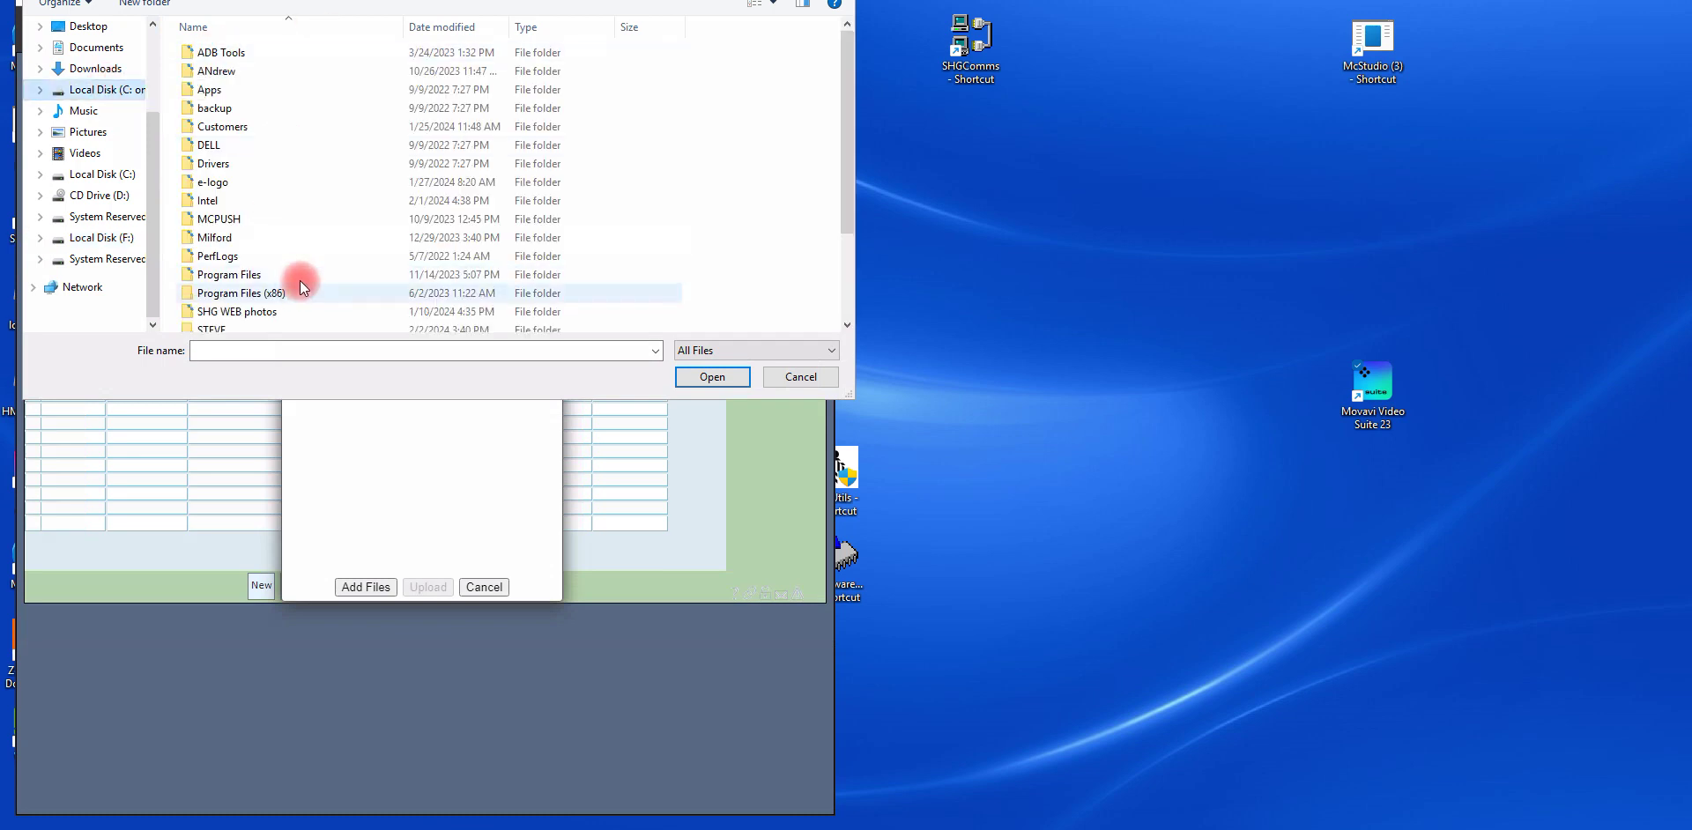
pyautogui.scroll(-2, 300, 281)
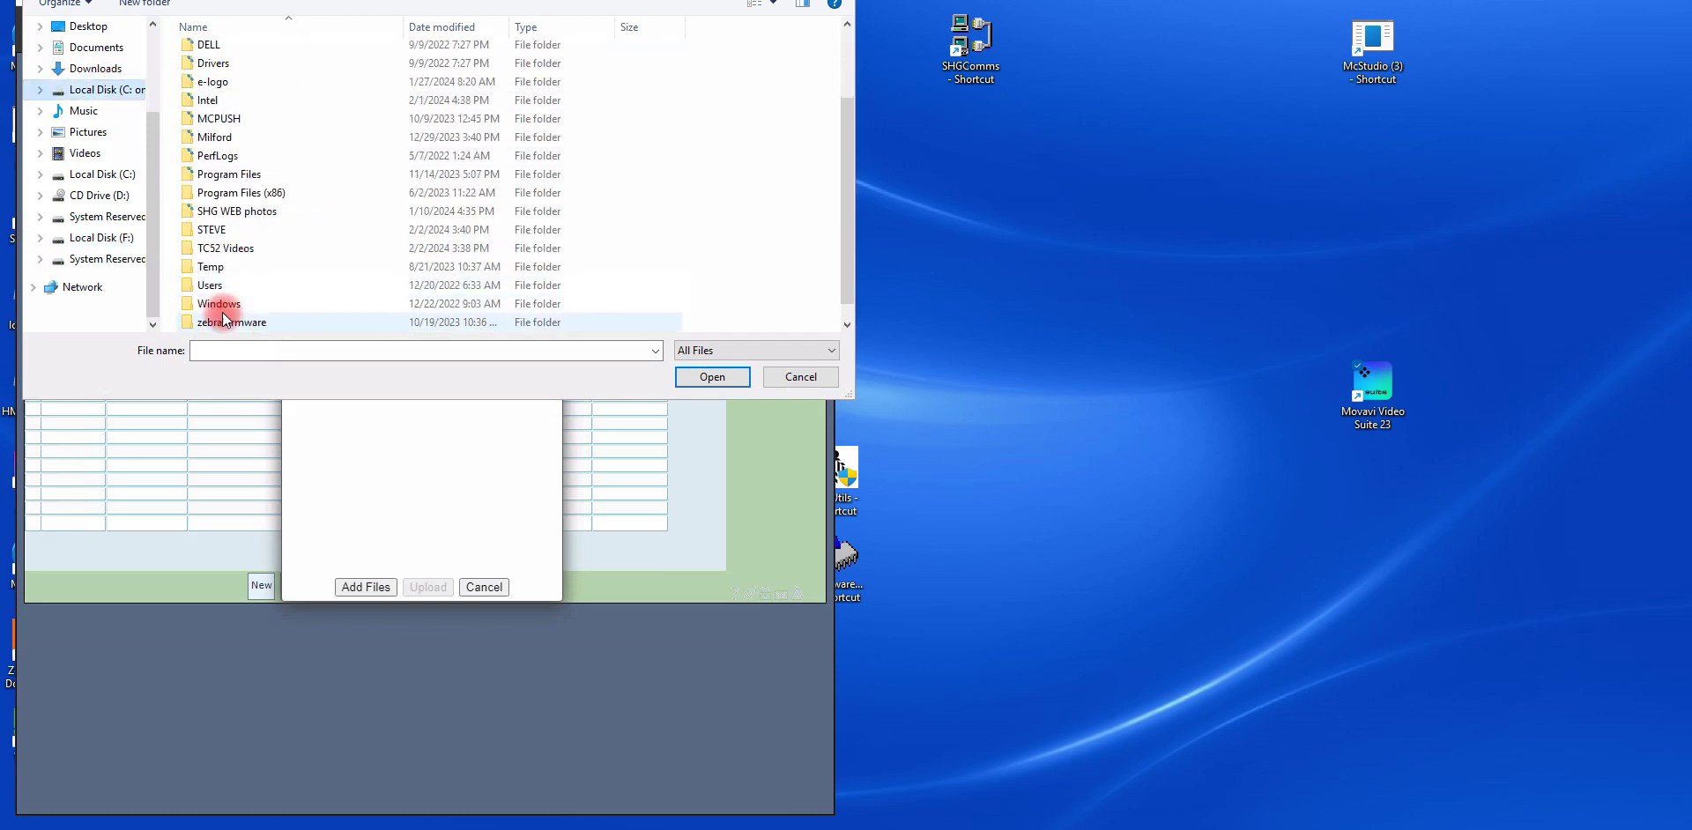
pyautogui.doubleClick(210, 233)
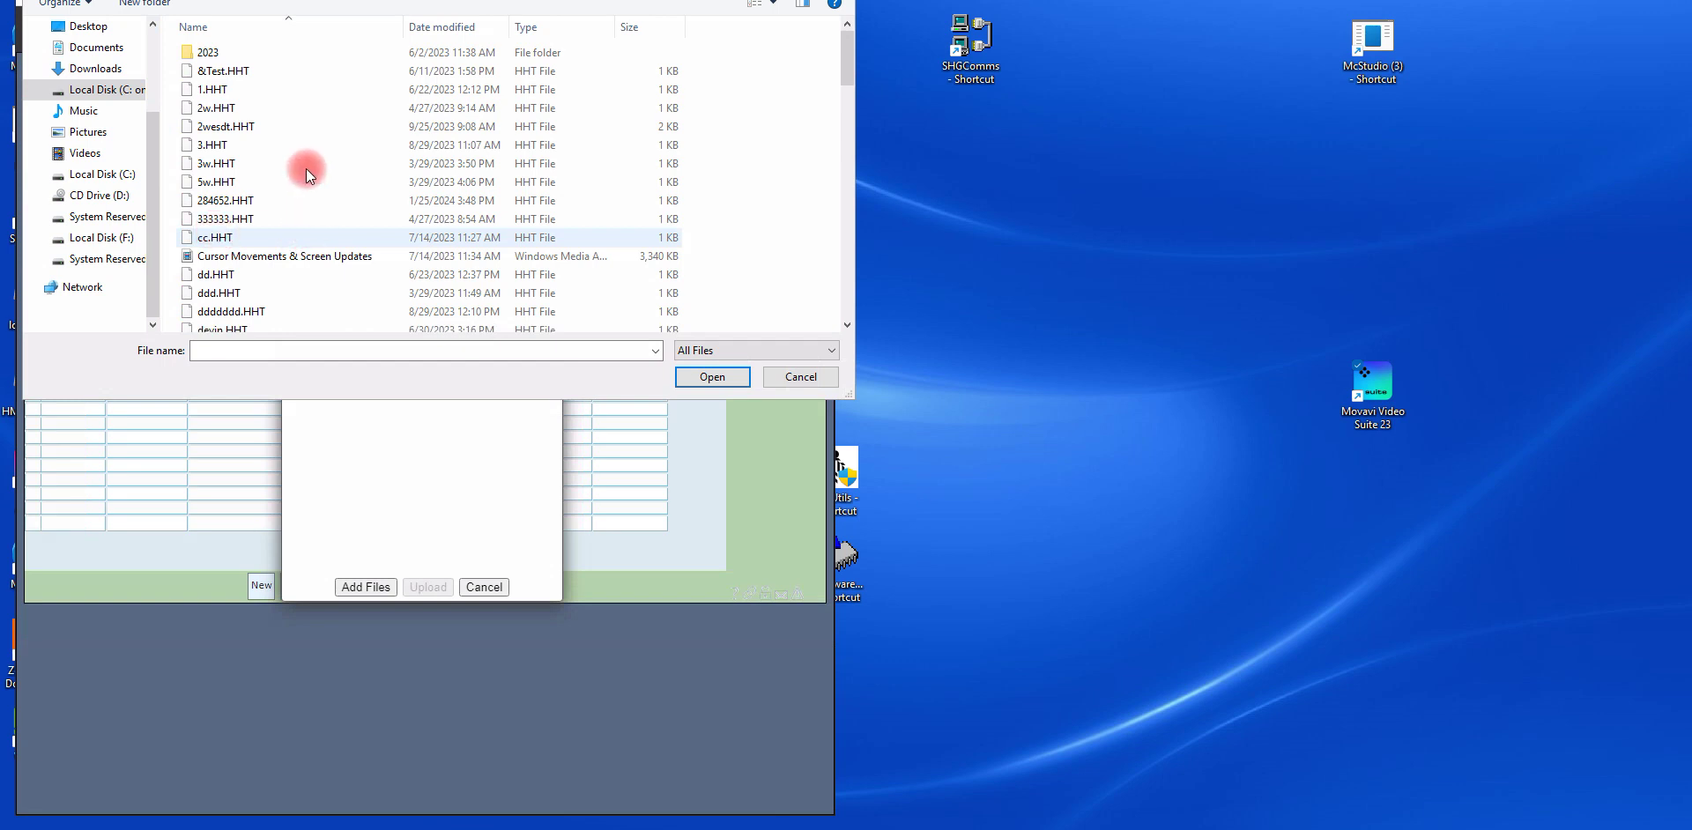
pyautogui.click(490, 28)
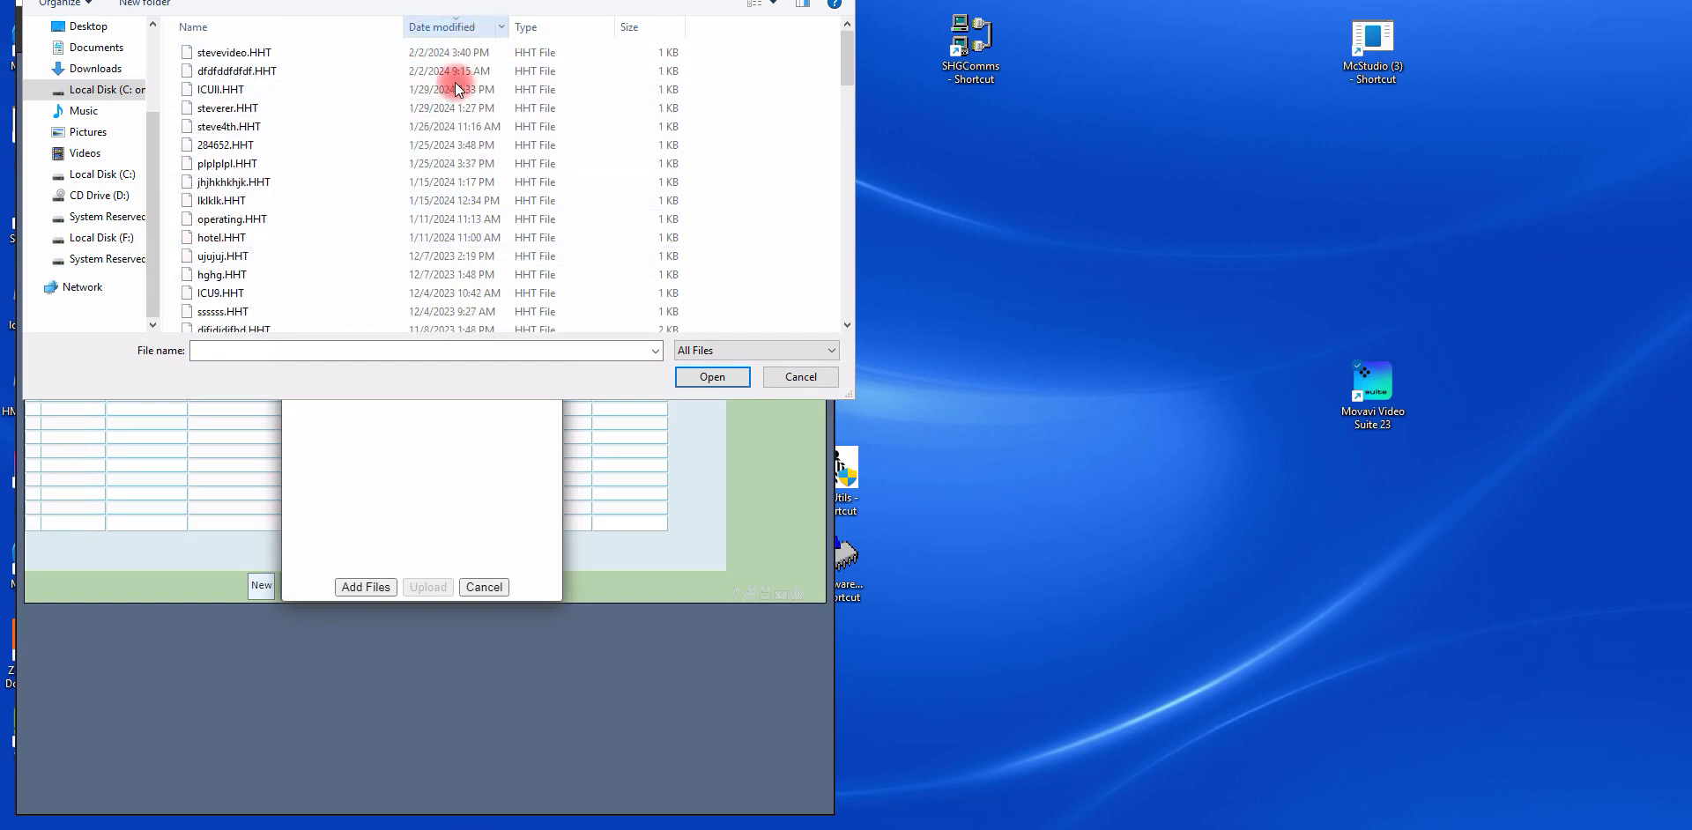
pyautogui.doubleClick(230, 51)
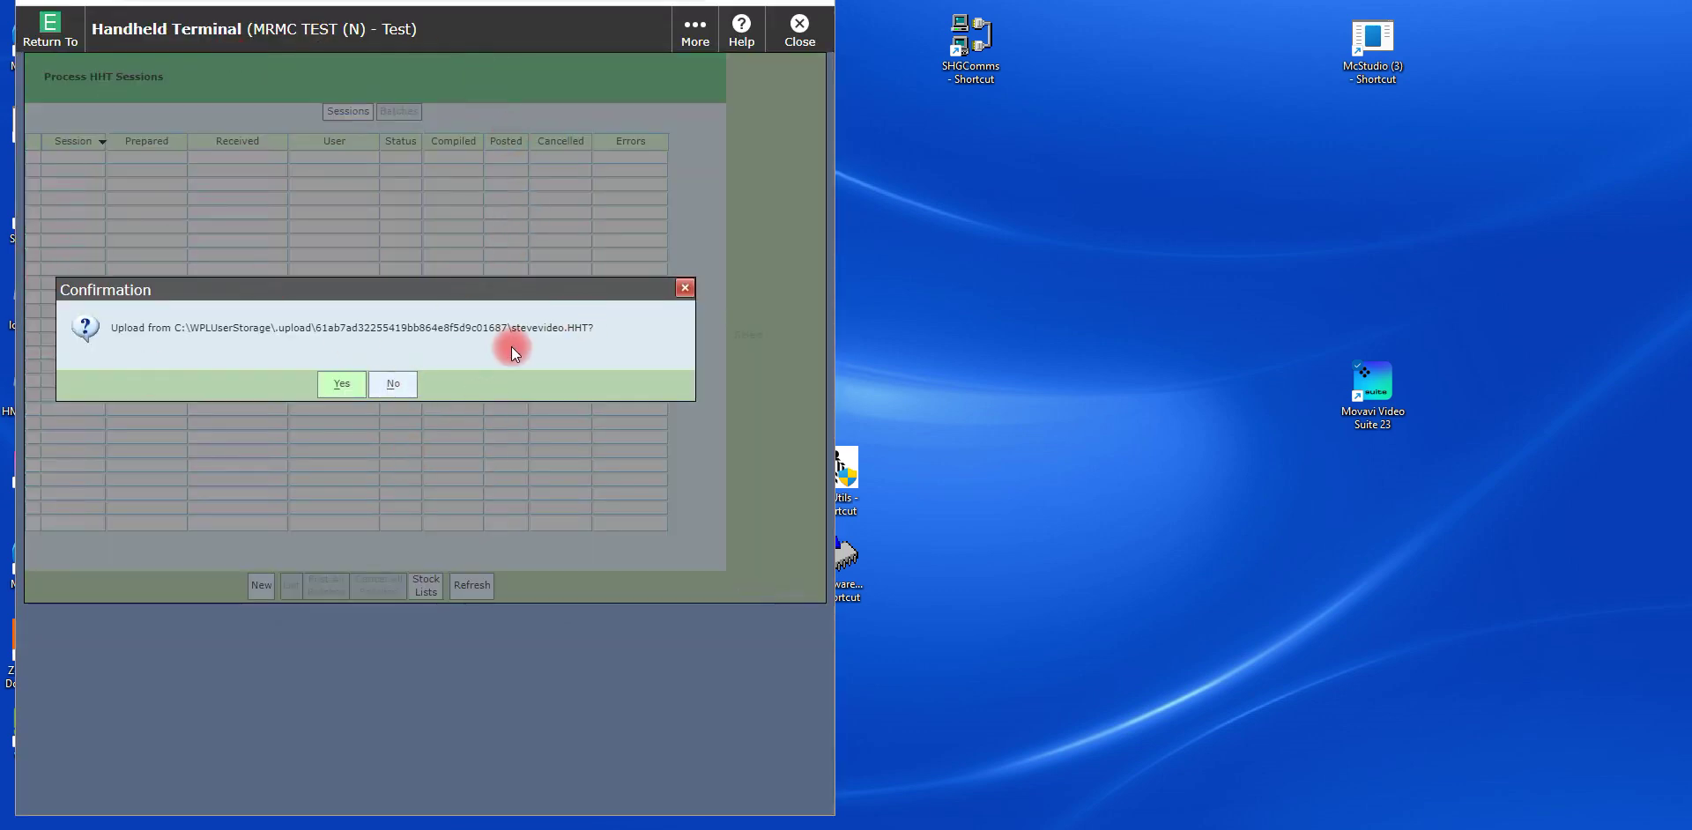
# Confirm the upload as session 39 and post all its batches.
pyautogui.click(340, 385)
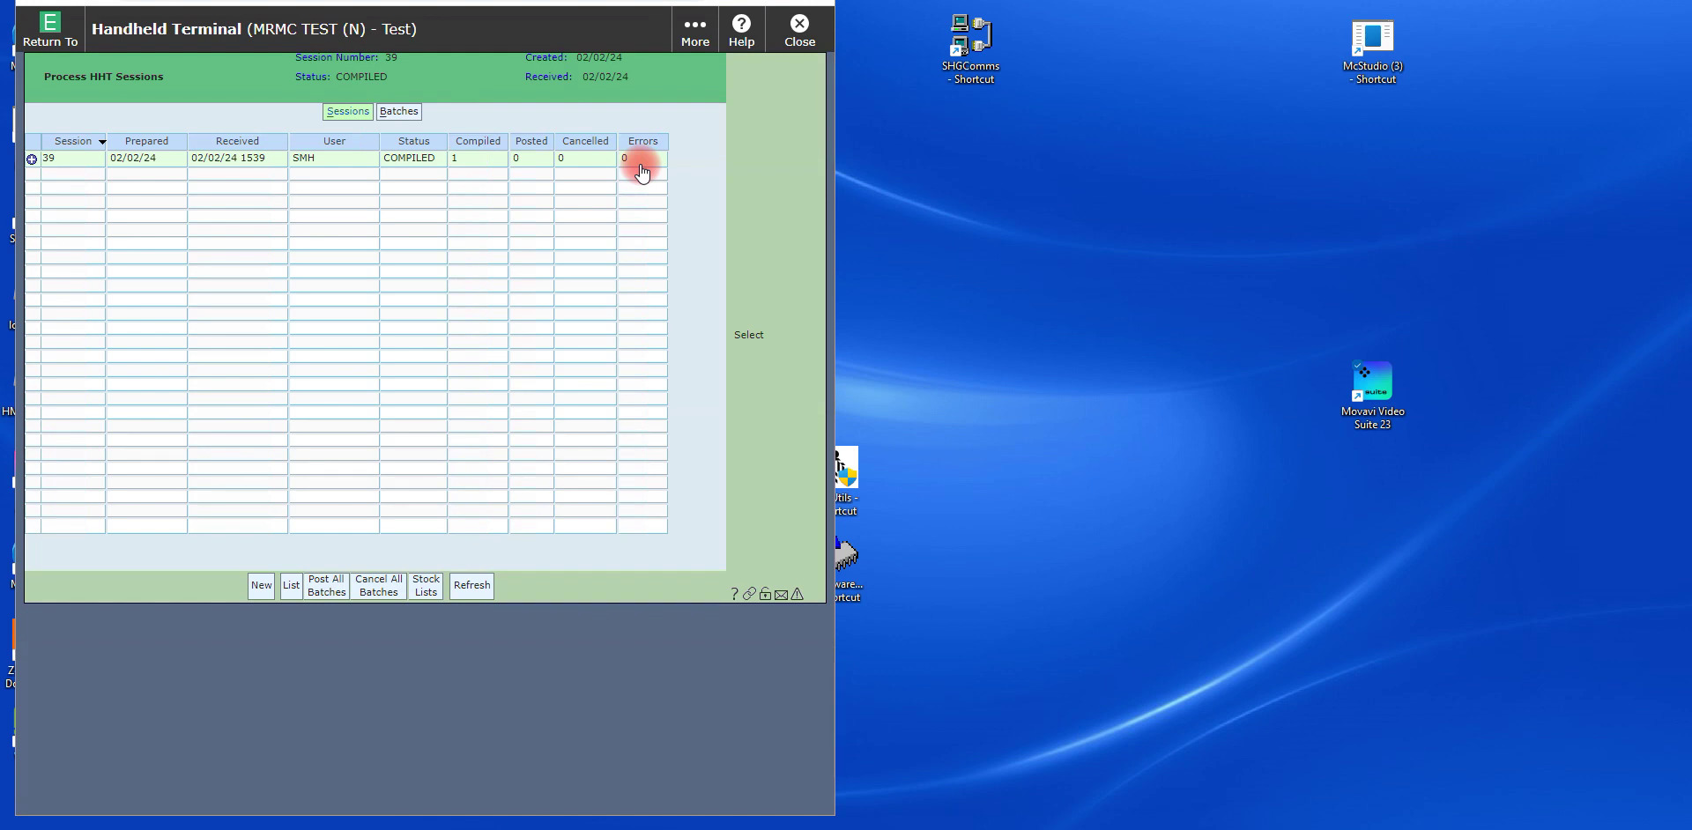
pyautogui.click(321, 589)
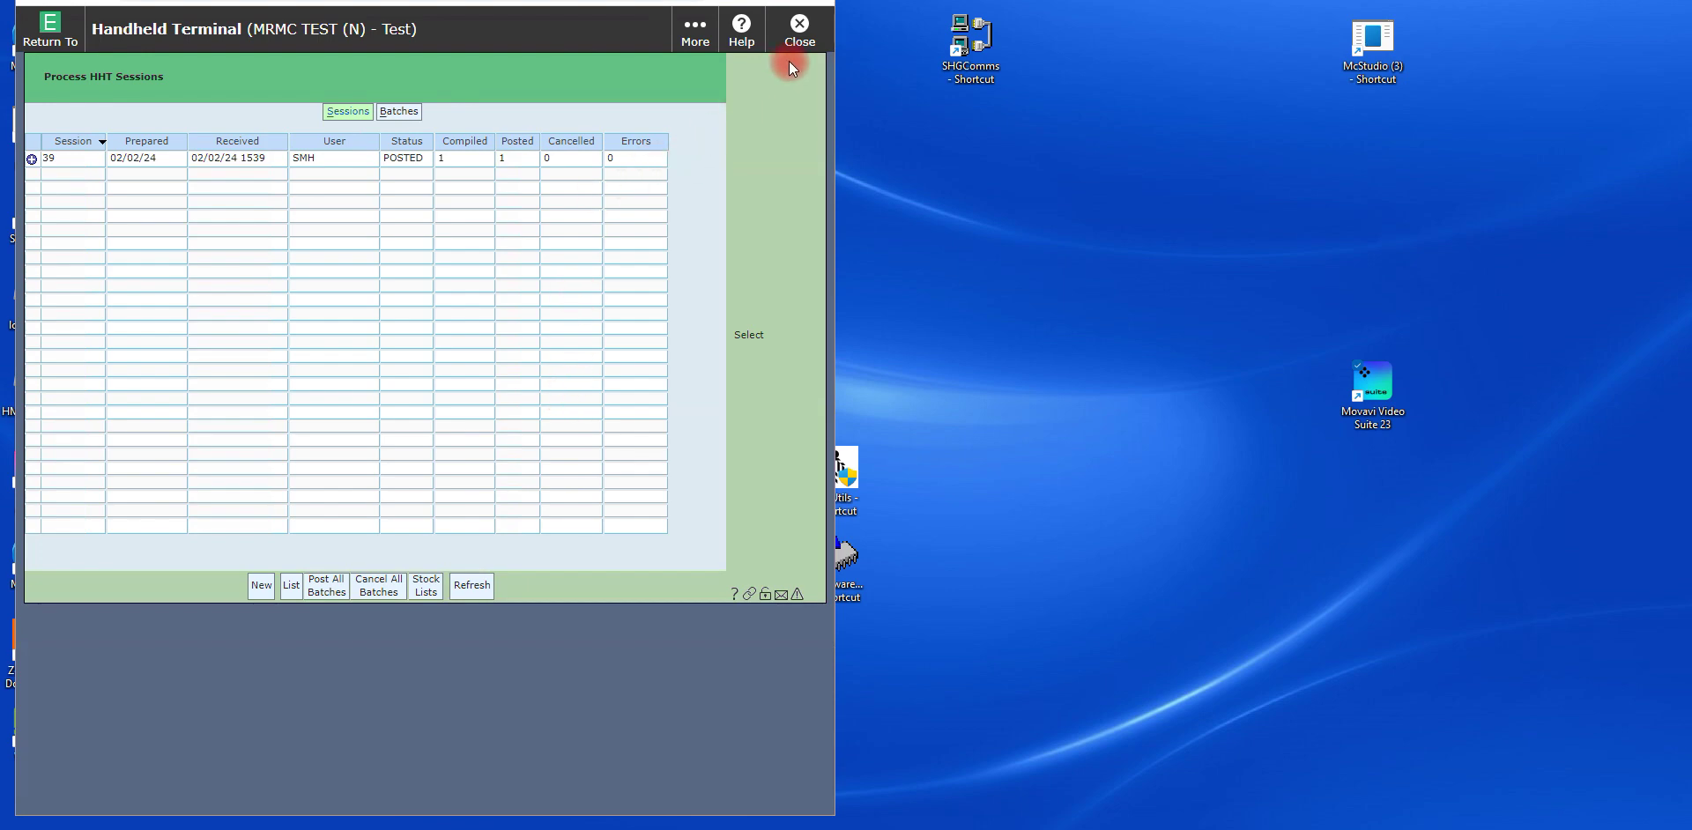
# Leave session processing, open Process Exchange Cart, and select inventory 4TH FLOOR.
pyautogui.click(802, 35)
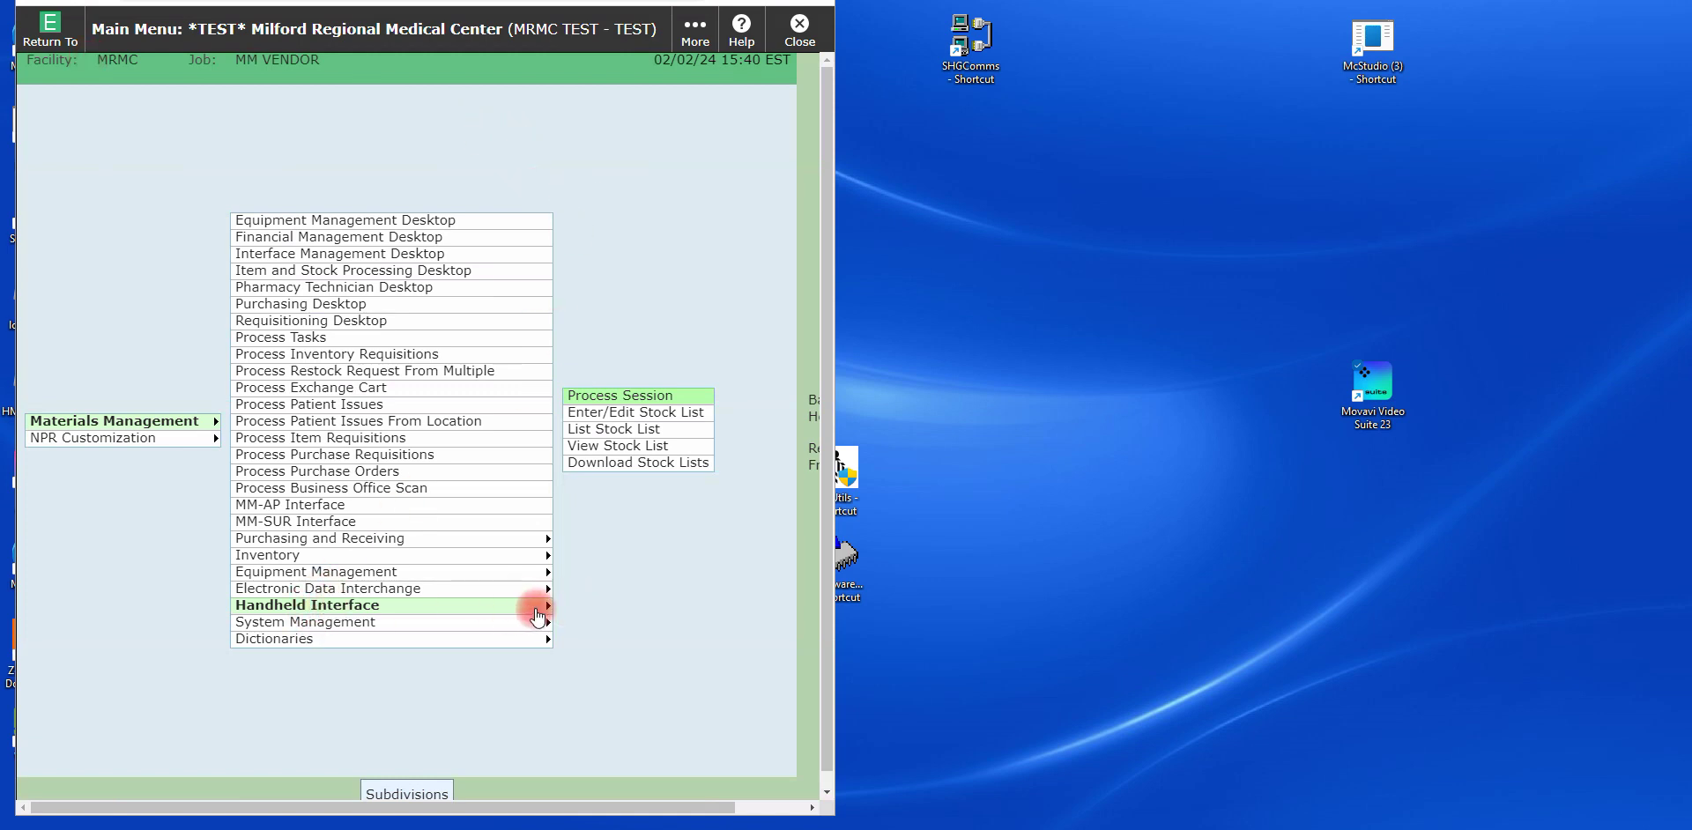
pyautogui.click(349, 389)
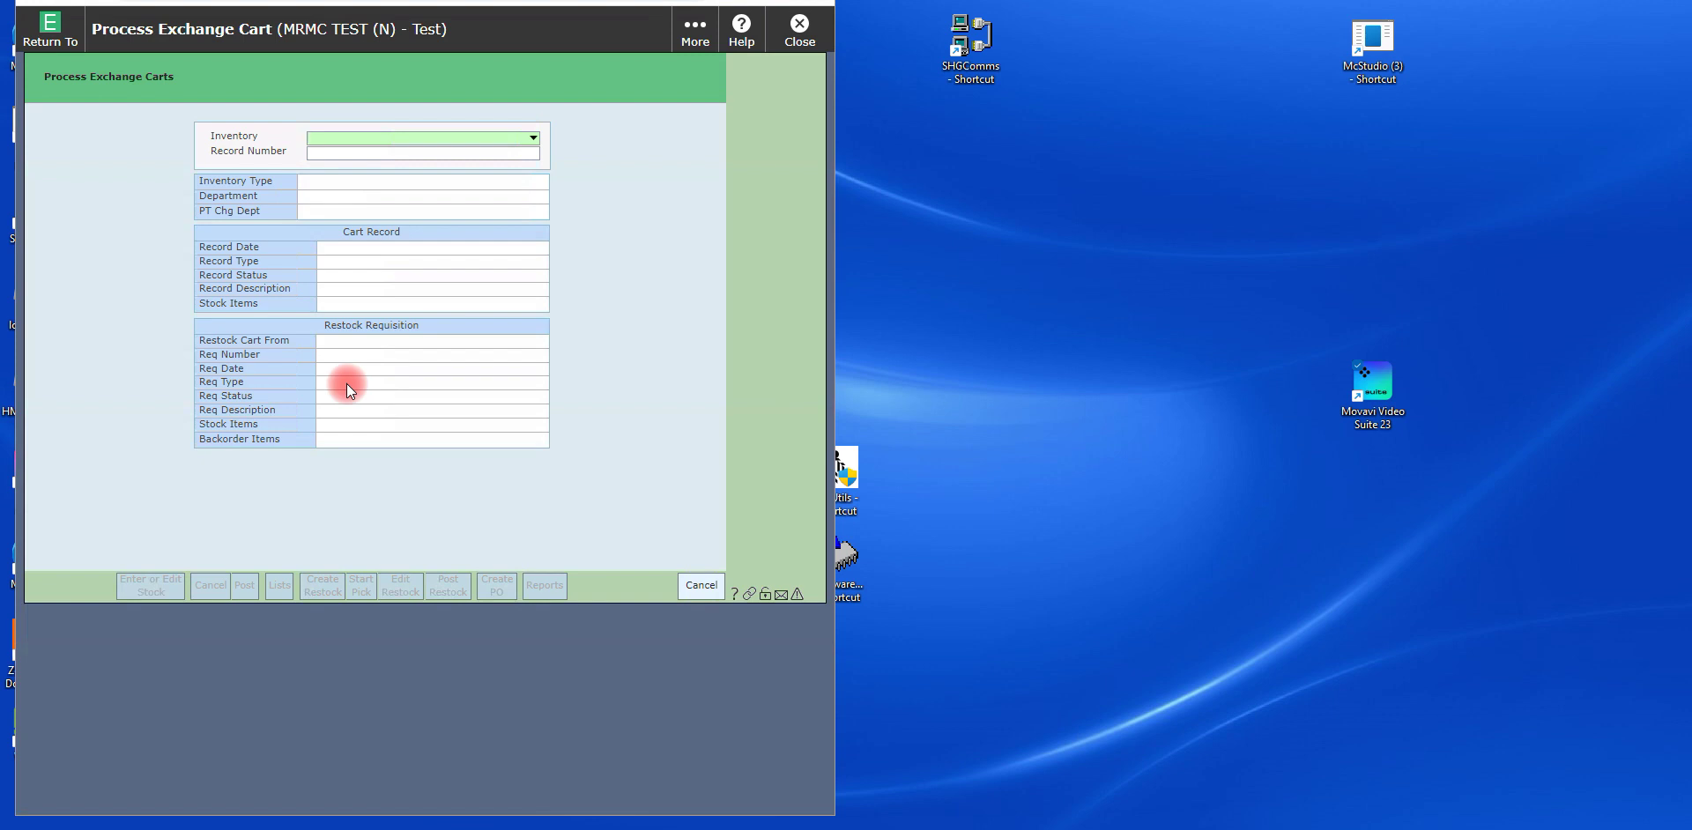
pyautogui.click(534, 141)
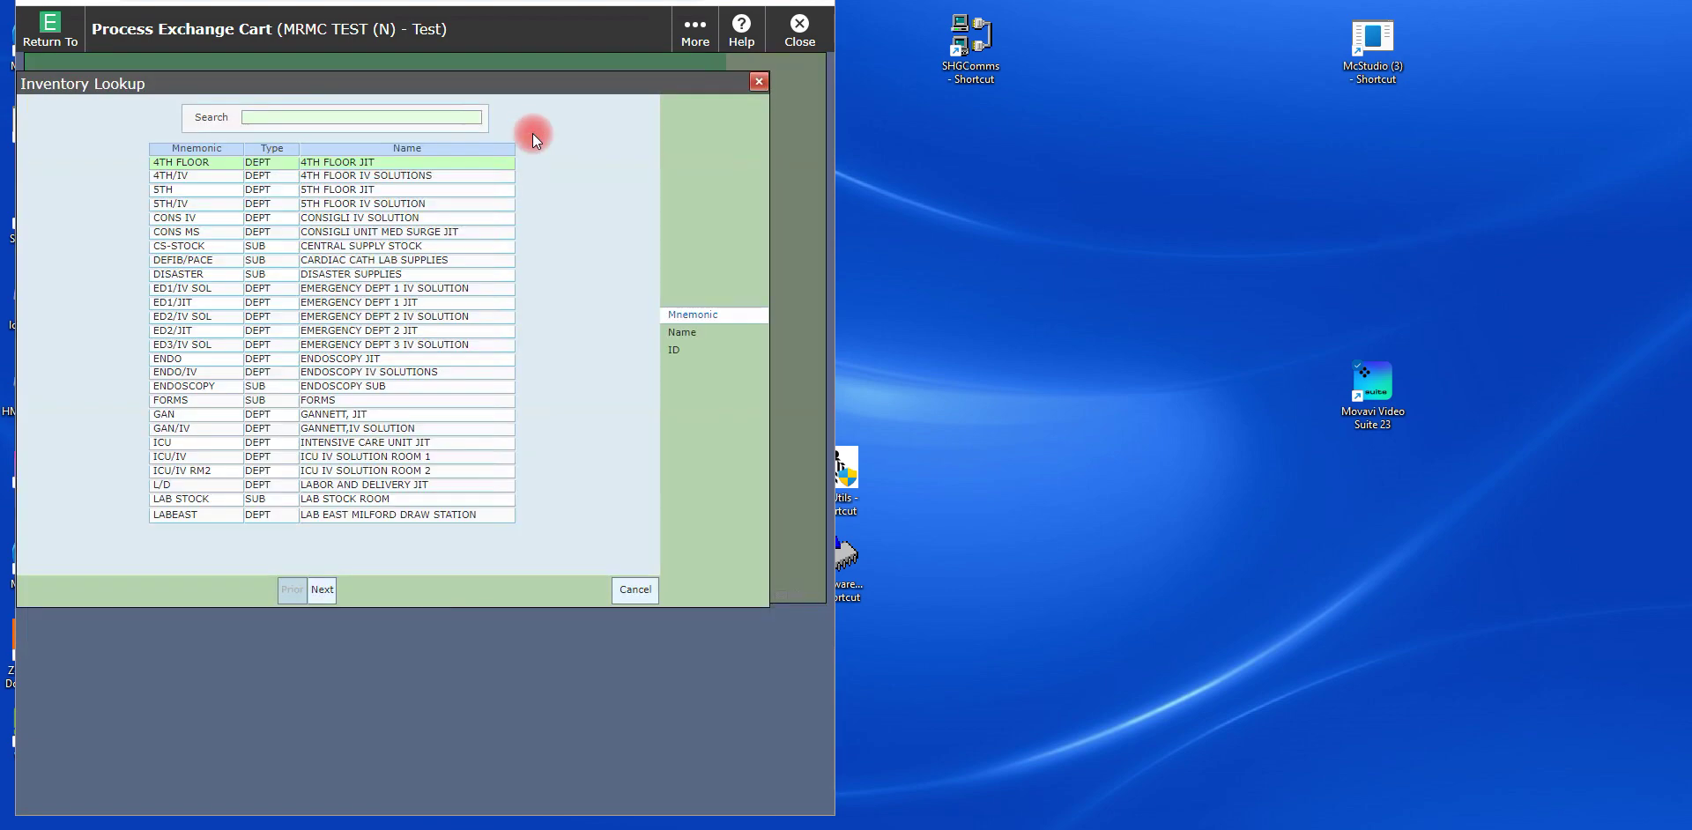
pyautogui.click(210, 165)
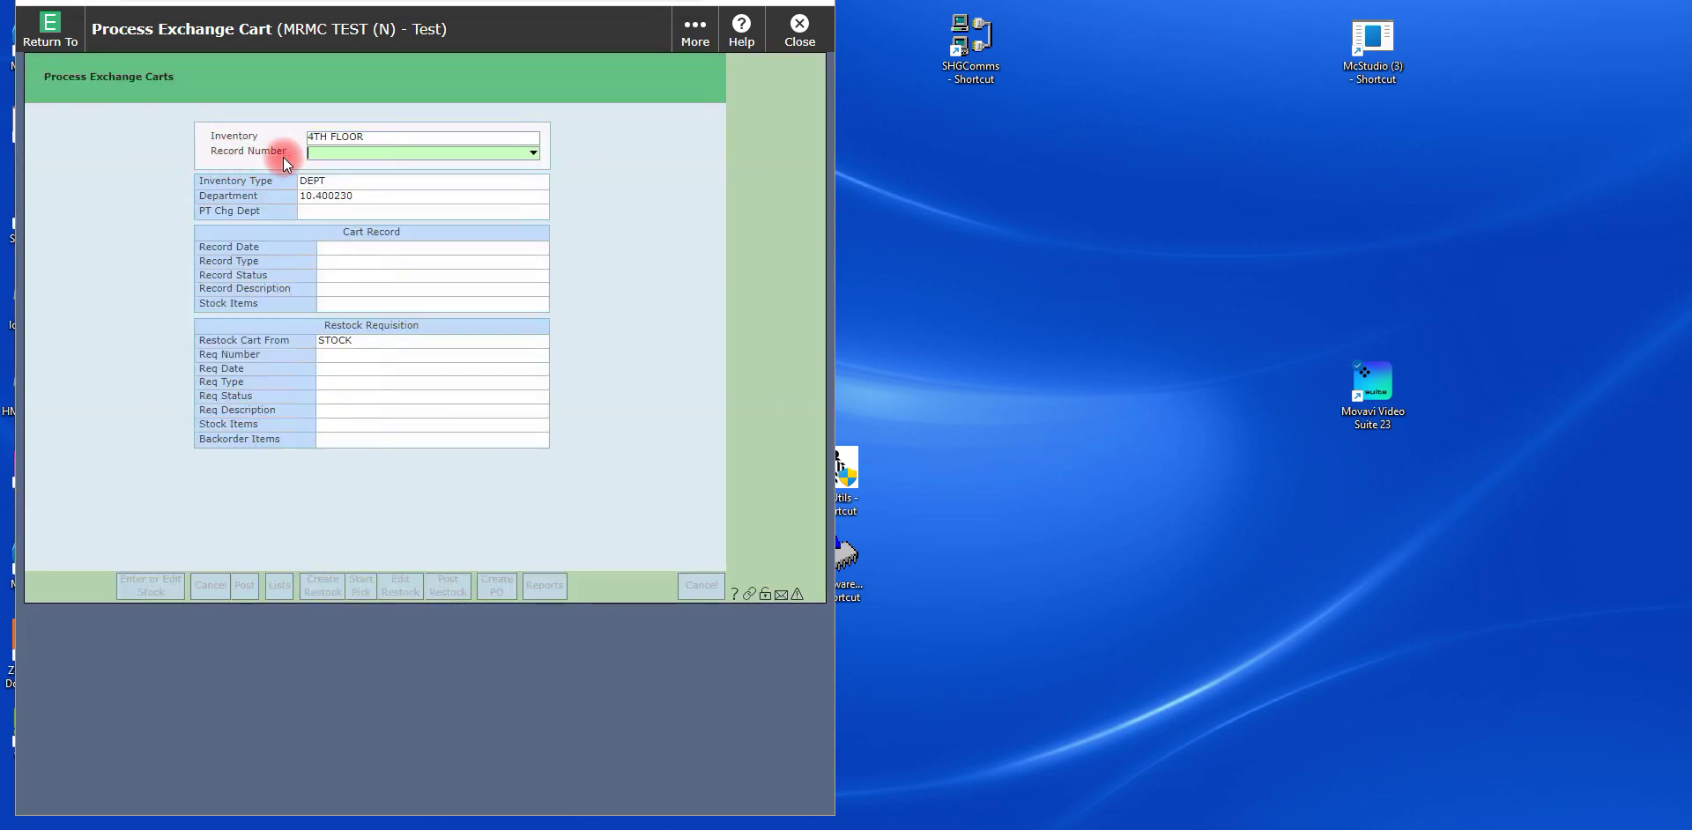
# Choose exchange cart record 29 from the Record Number lookup.
pyautogui.click(533, 153)
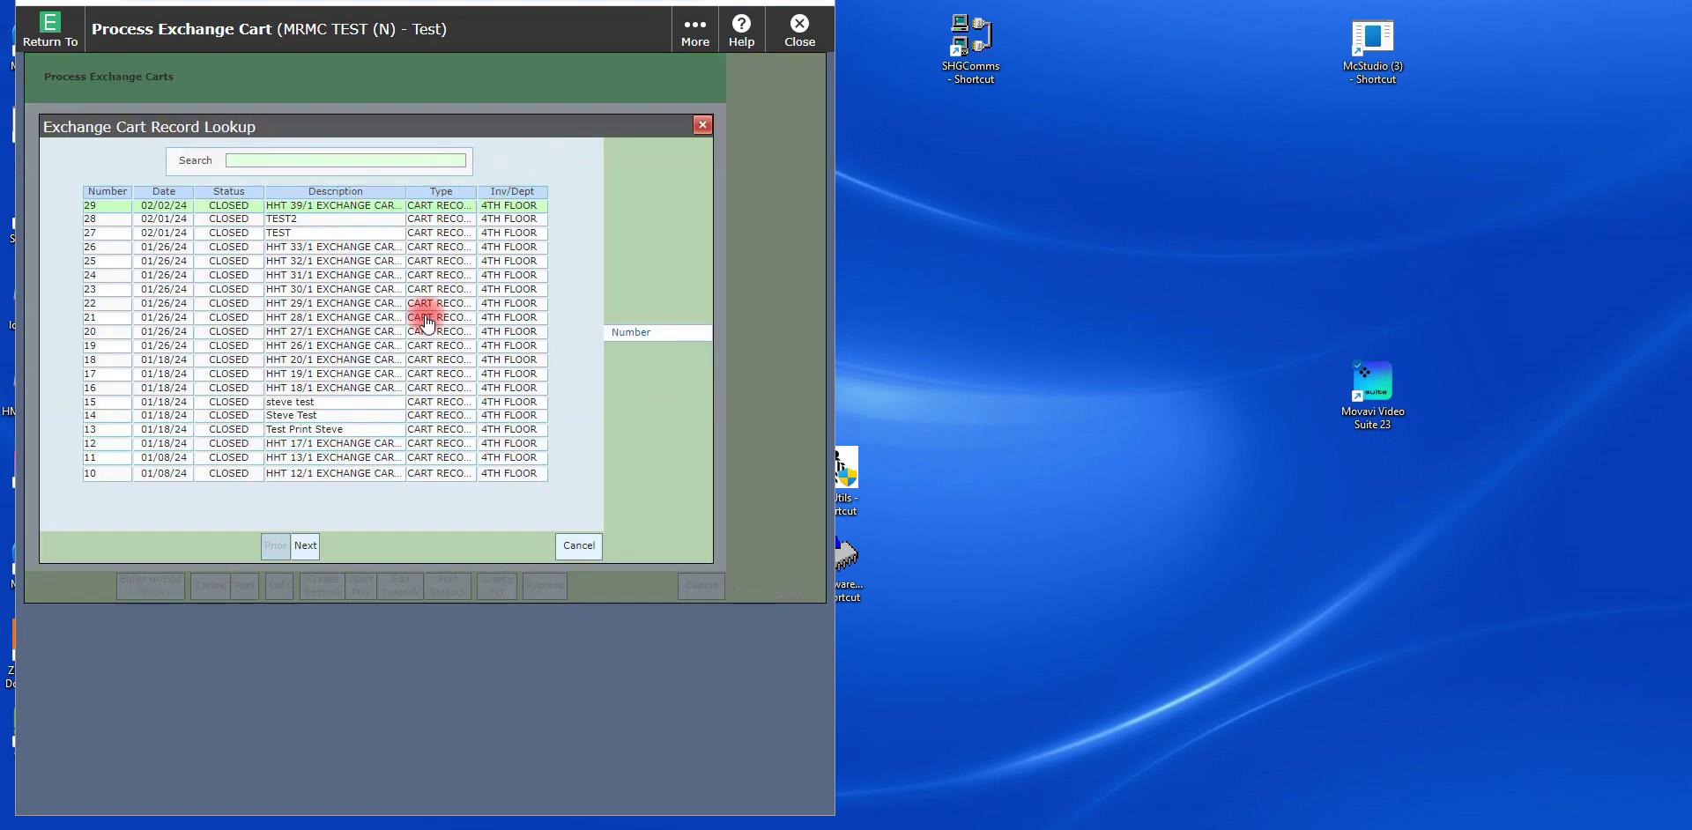
pyautogui.doubleClick(343, 214)
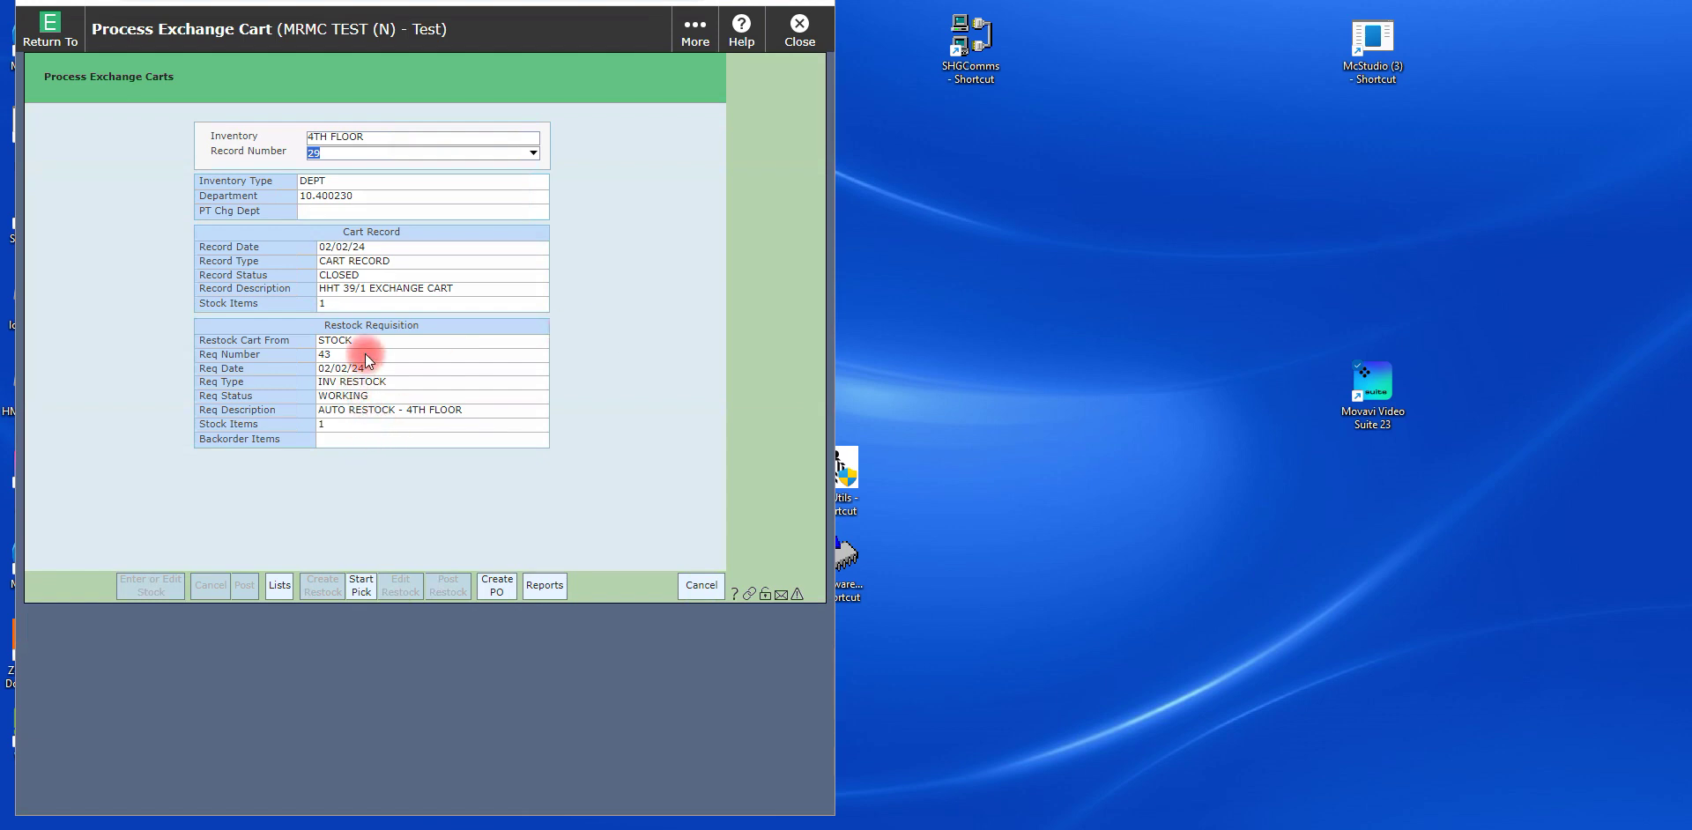
pyautogui.click(545, 590)
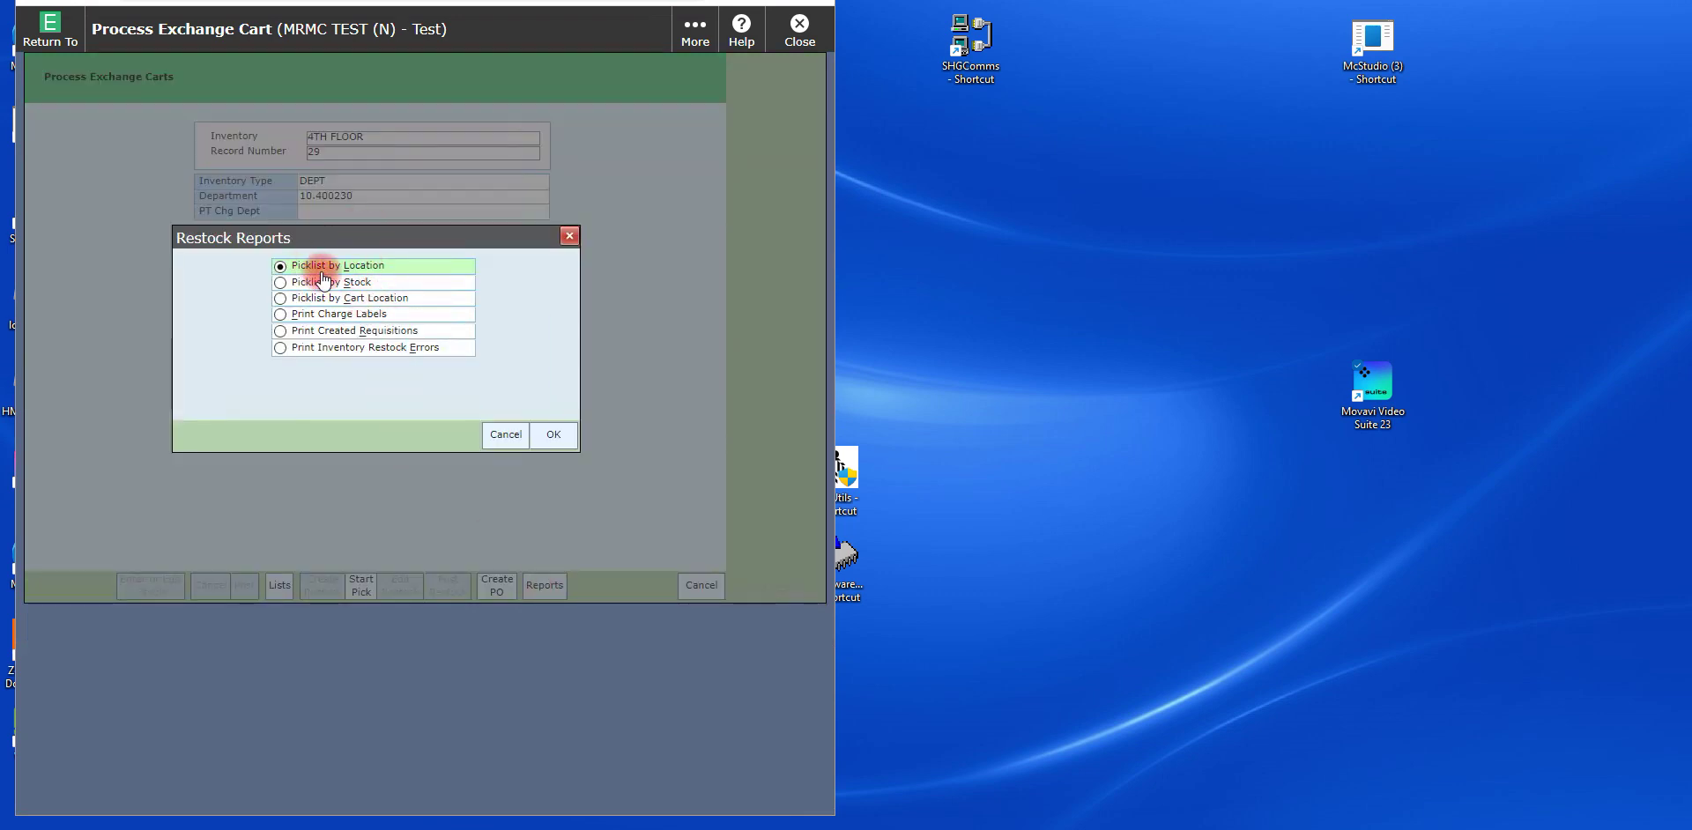
pyautogui.click(559, 430)
pyautogui.click(343, 384)
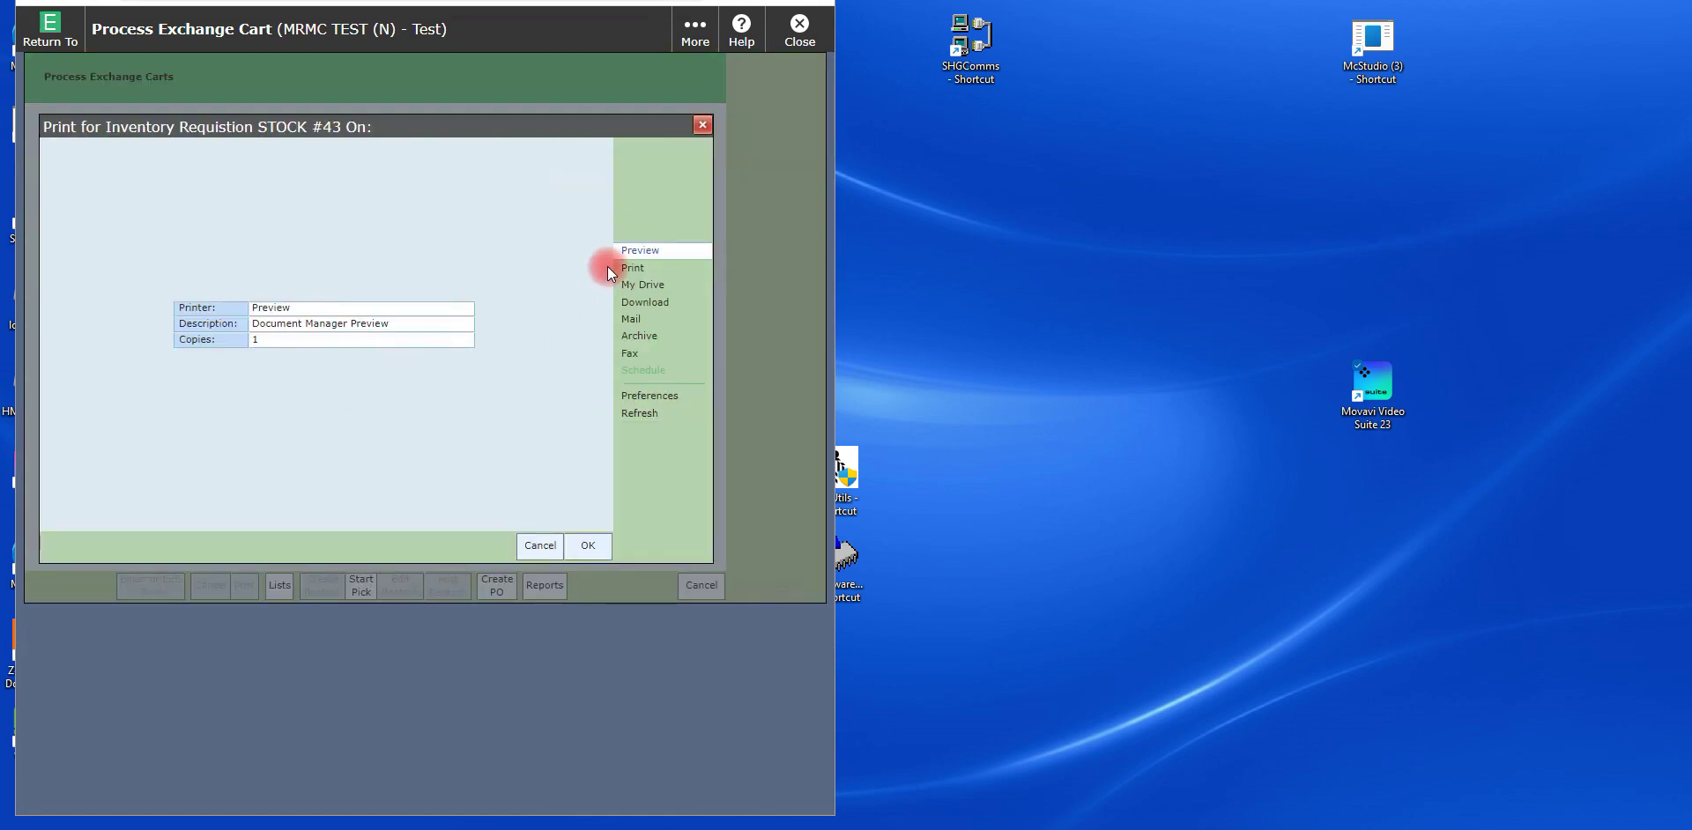
pyautogui.click(583, 547)
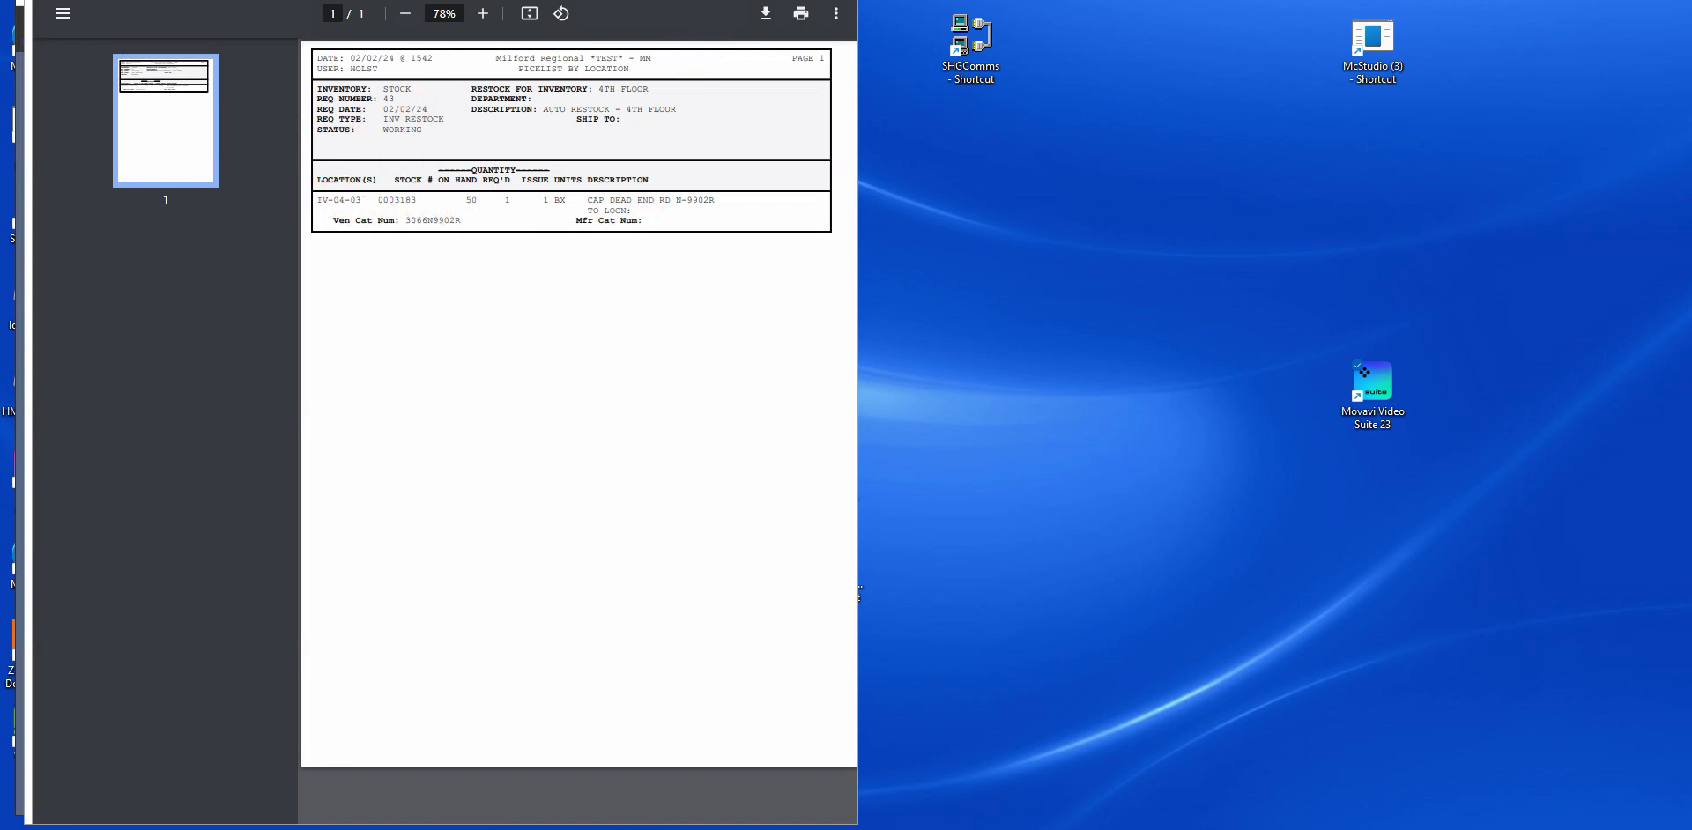
# Close the picklist preview, pick and post requisition 43, then cancel the form.
pyautogui.hotkey('ctrl', 'w')
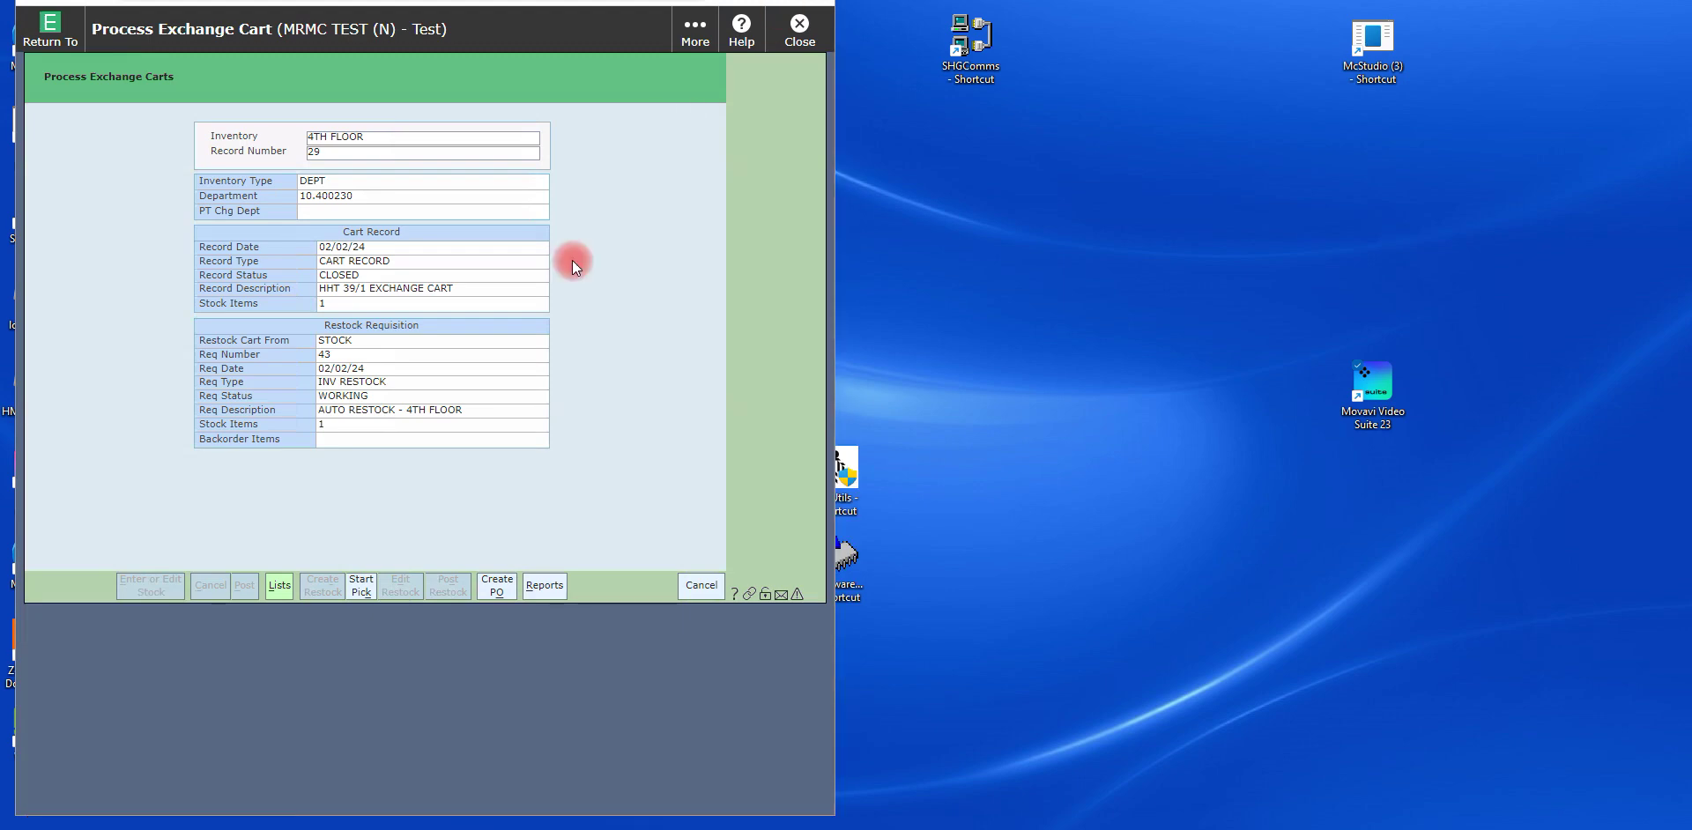
pyautogui.click(354, 589)
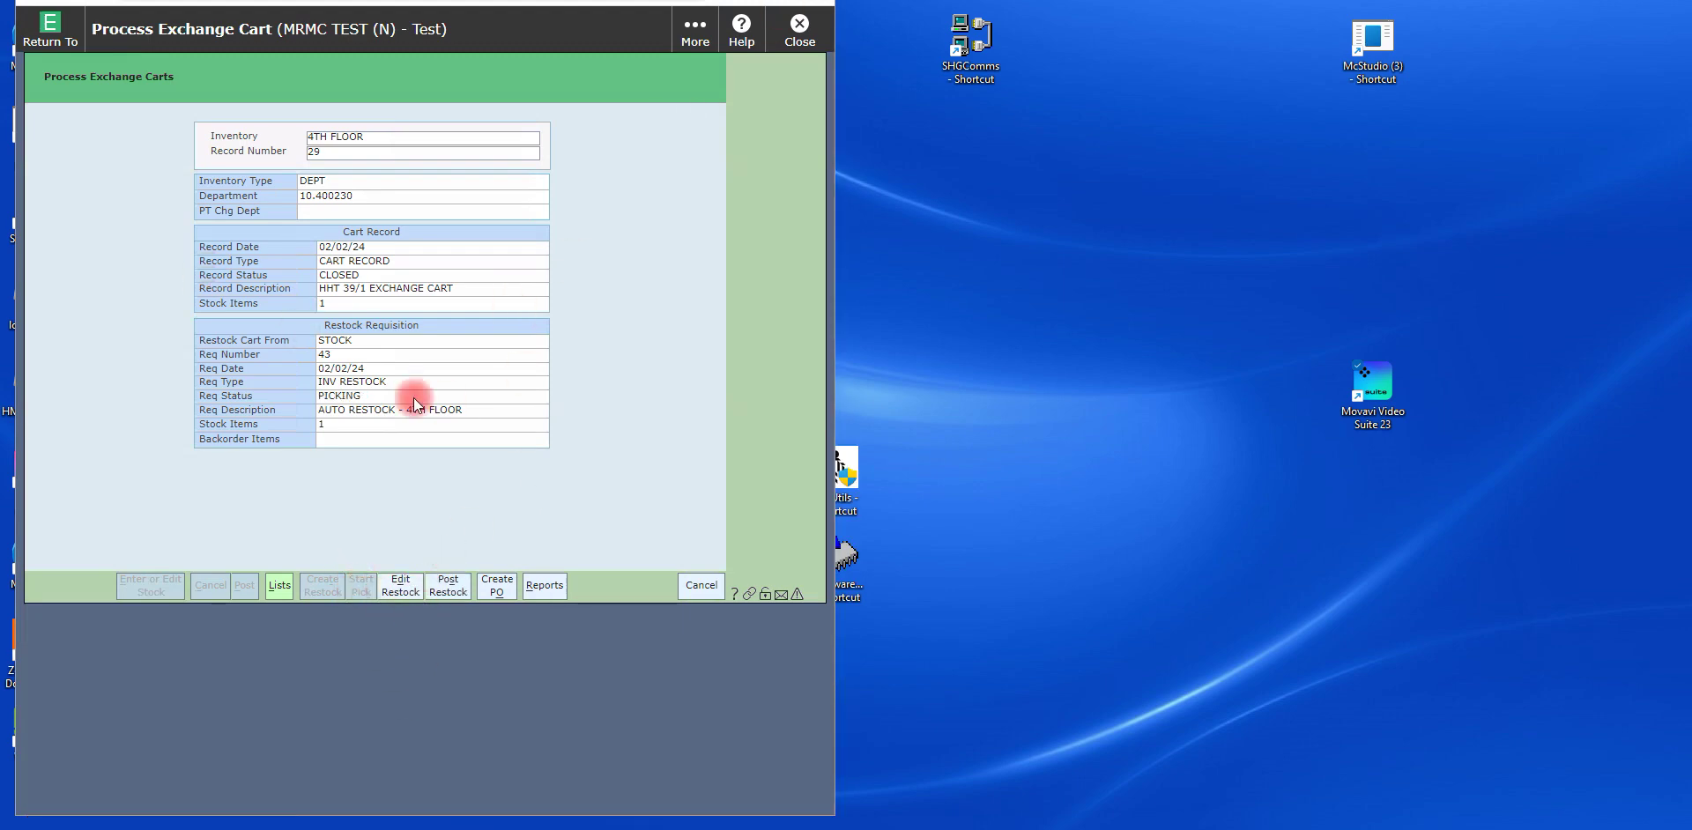
pyautogui.click(444, 589)
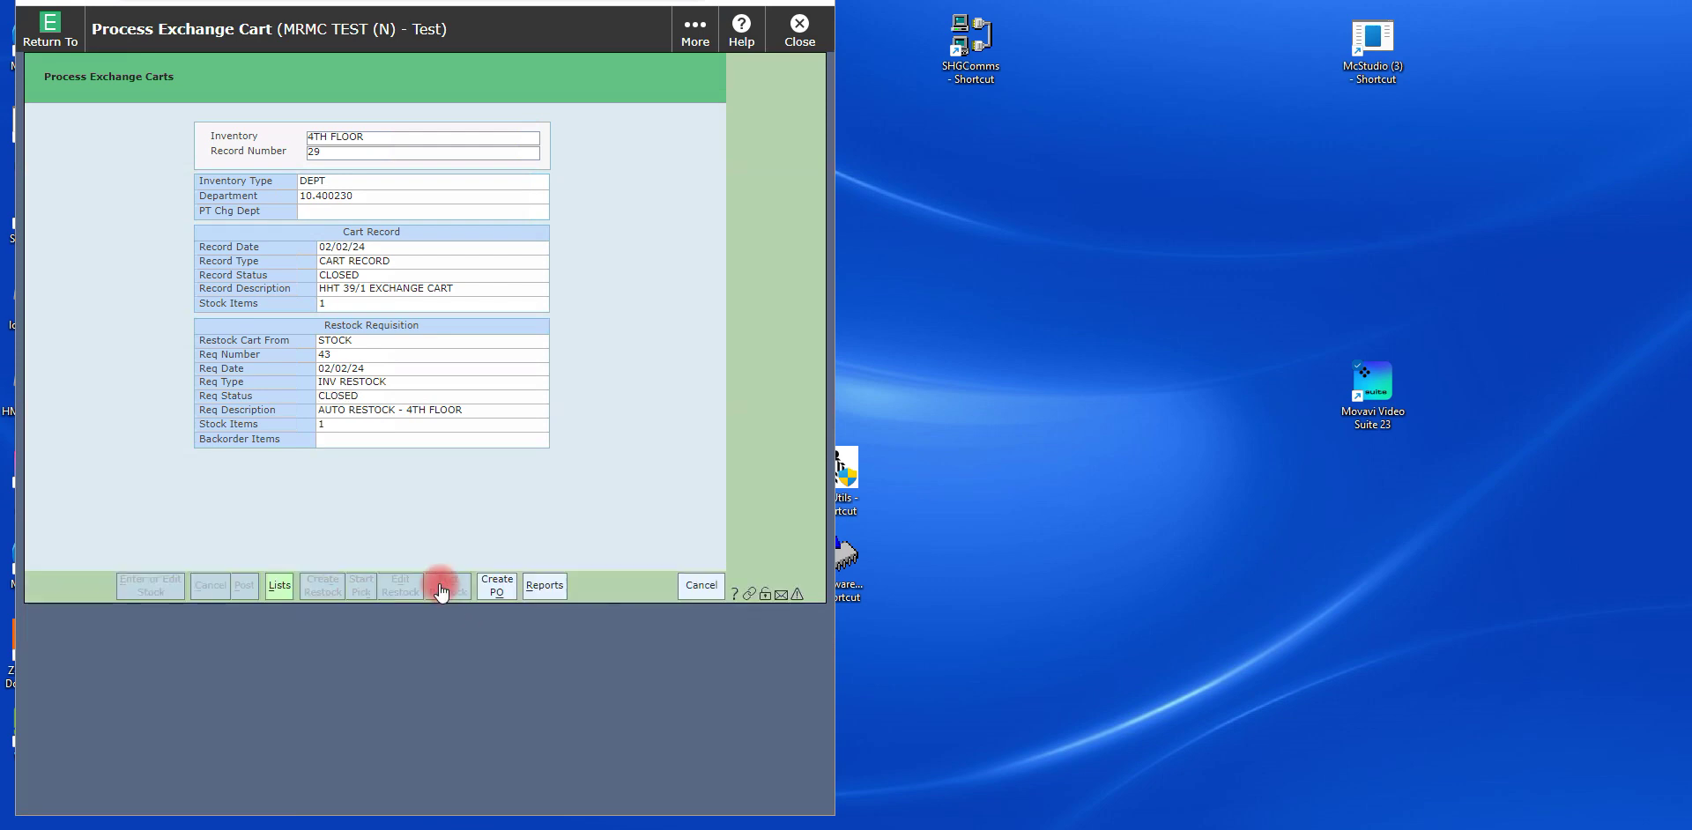
pyautogui.moveTo(329, 393); pyautogui.dragTo(364, 397)
pyautogui.click(701, 585)
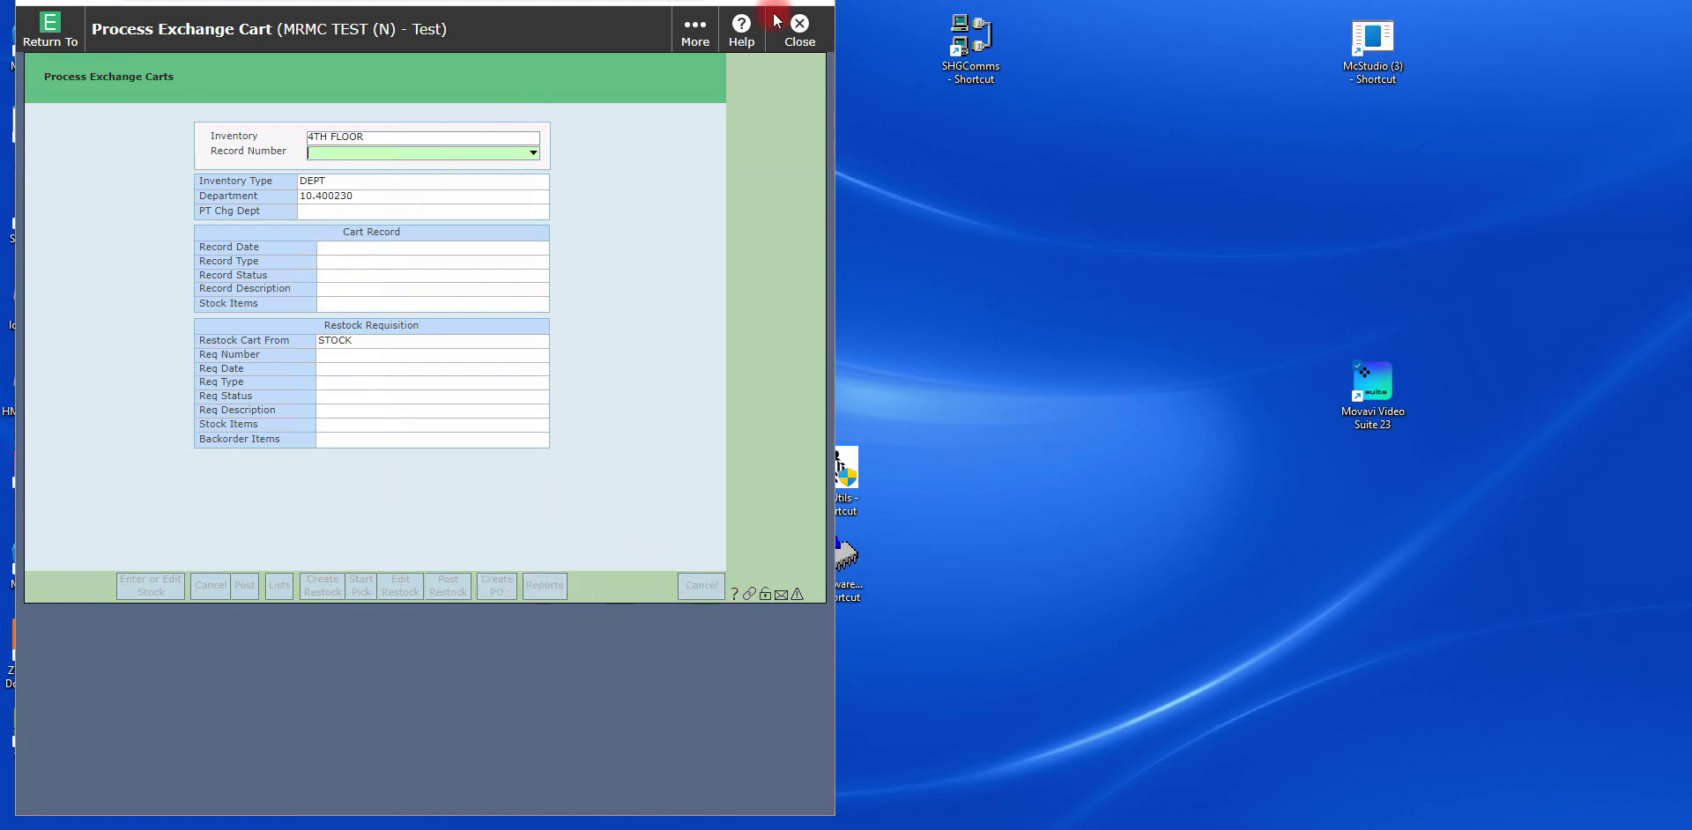
# Leave exchange cart processing and open Stock Inquiry under Materials Management inventory functions.
pyautogui.click(803, 29)
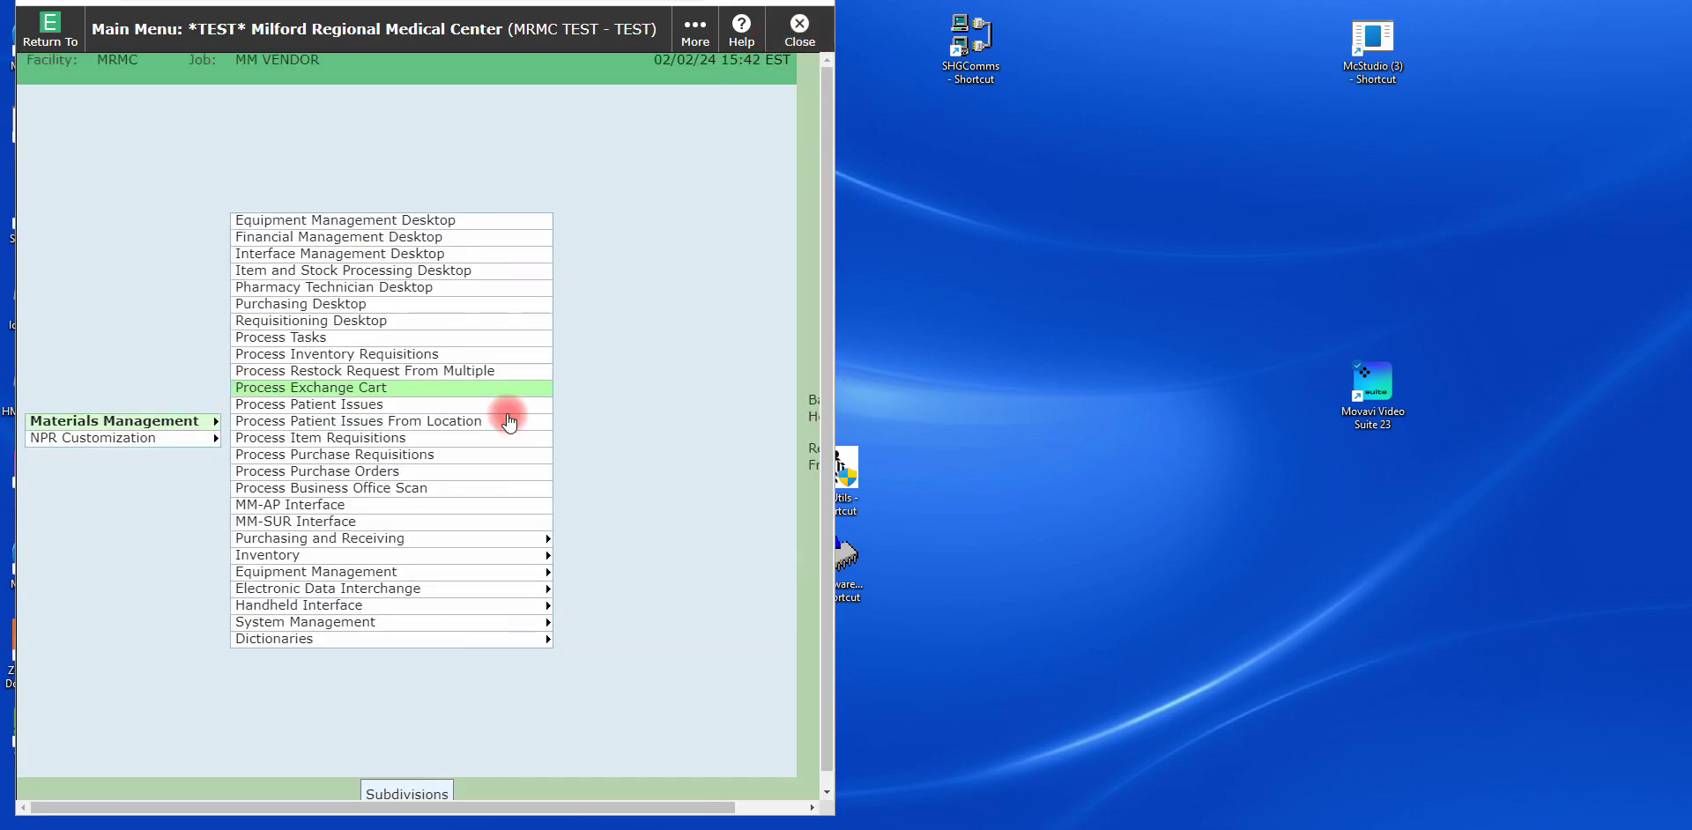
pyautogui.click(346, 554)
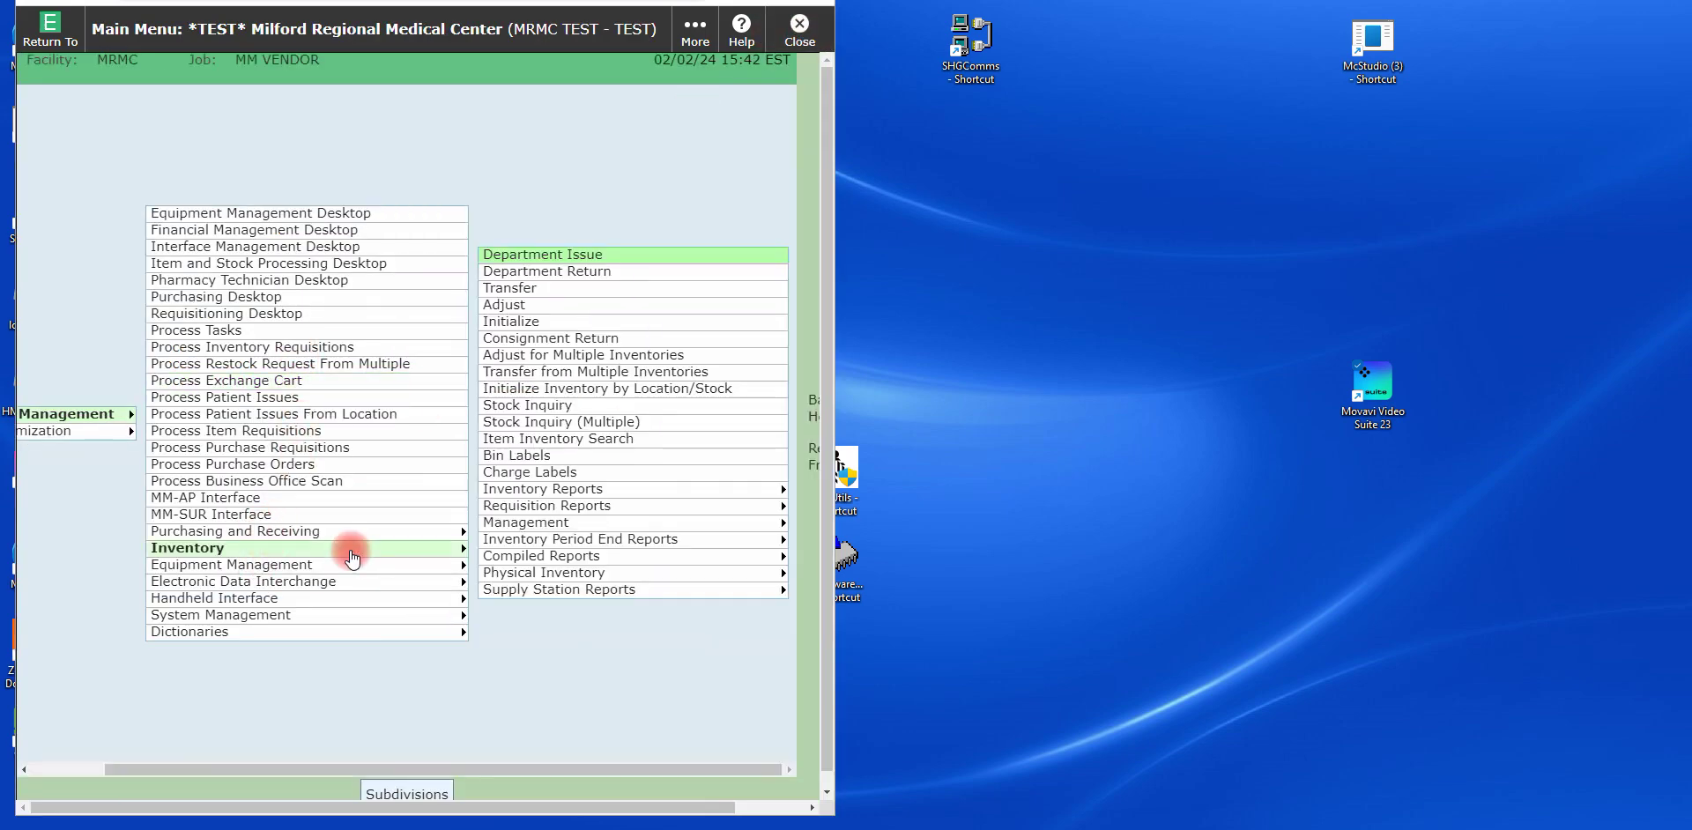
pyautogui.click(529, 407)
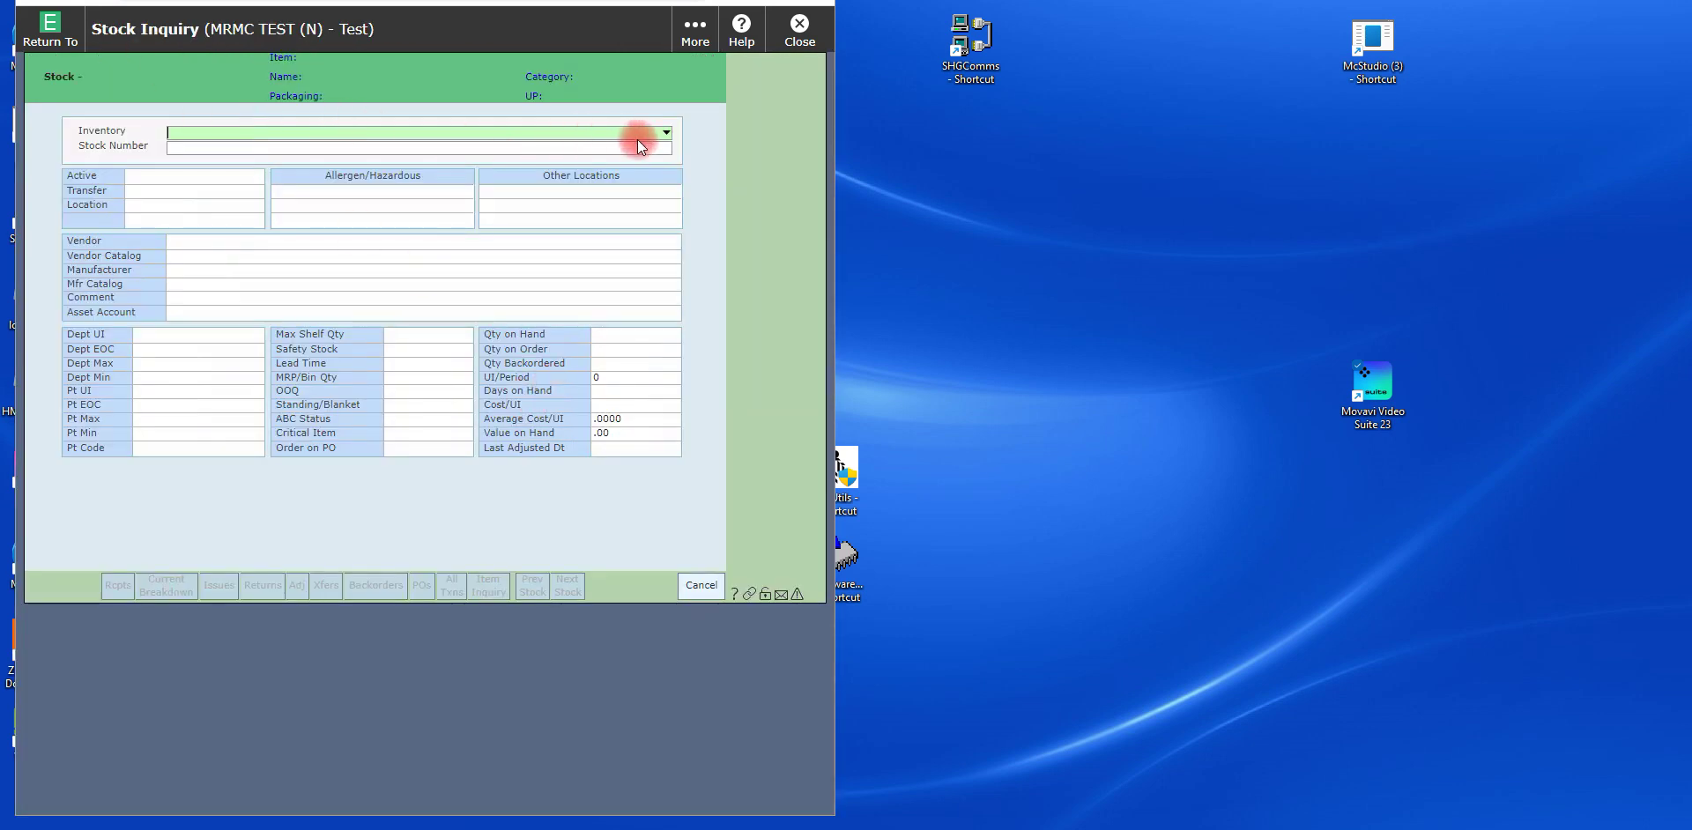
# Look up stock 0003183 in the 4TH FLOOR inventory, showing quantity on hand 1.
pyautogui.click(668, 134)
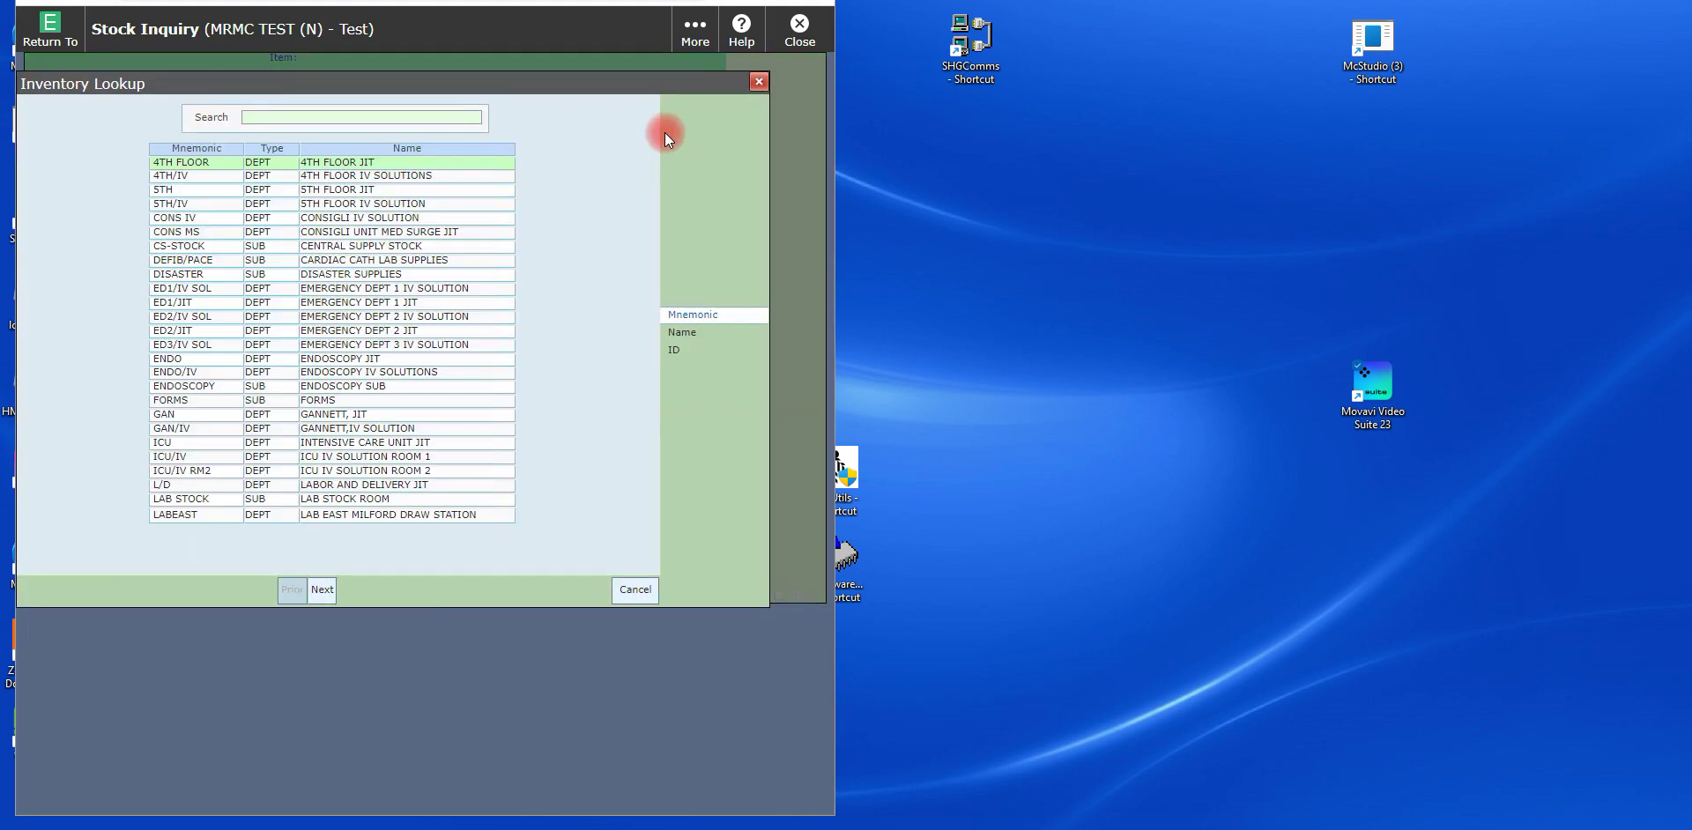
pyautogui.click(334, 164)
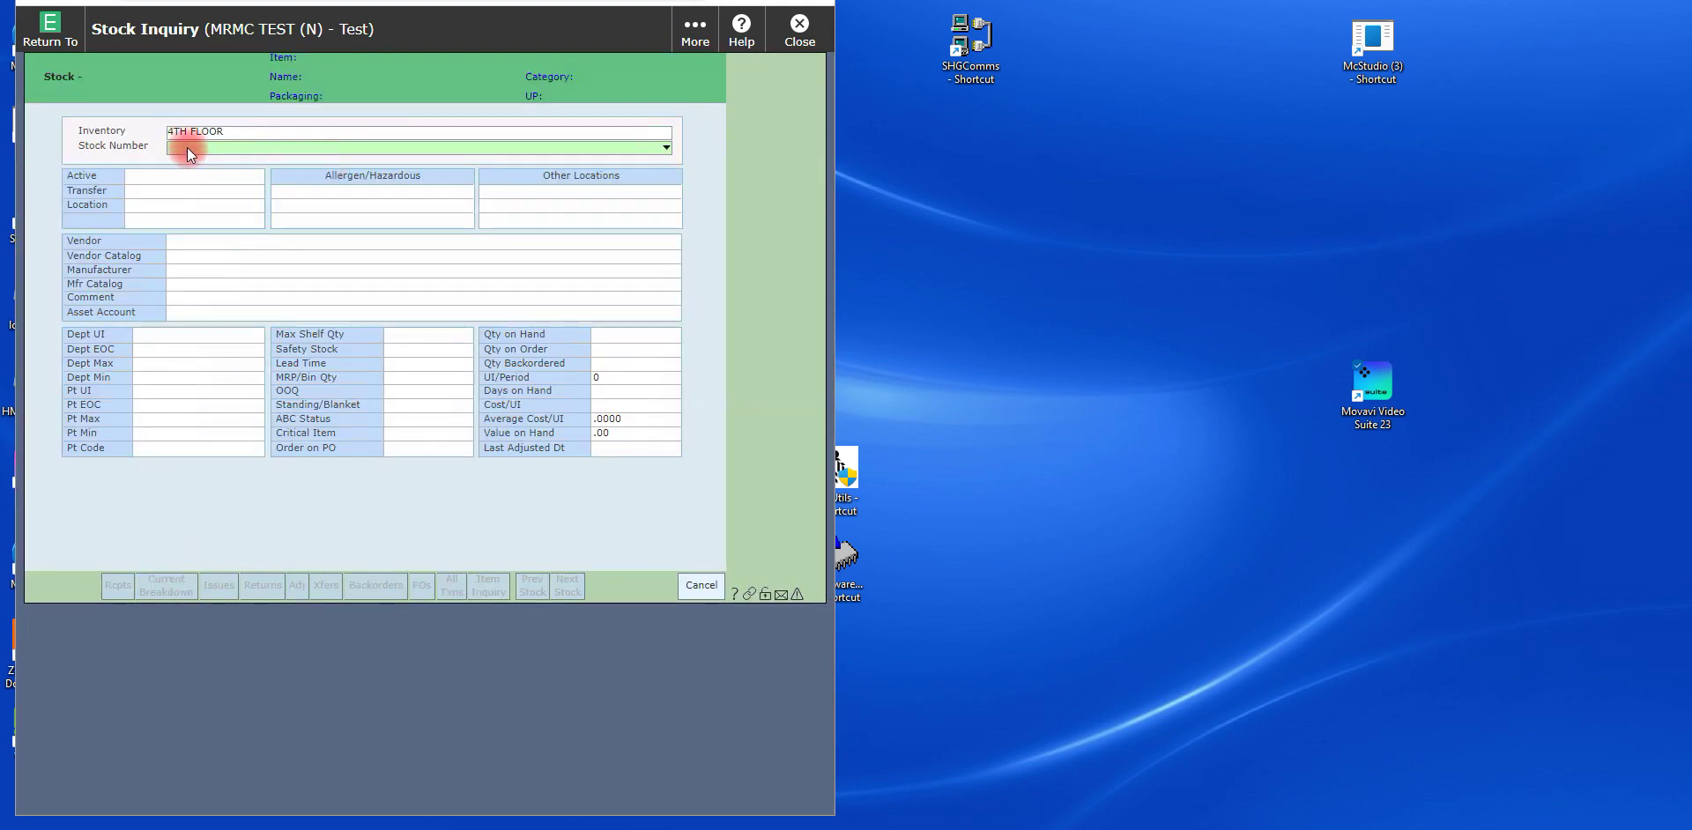
pyautogui.write('0')
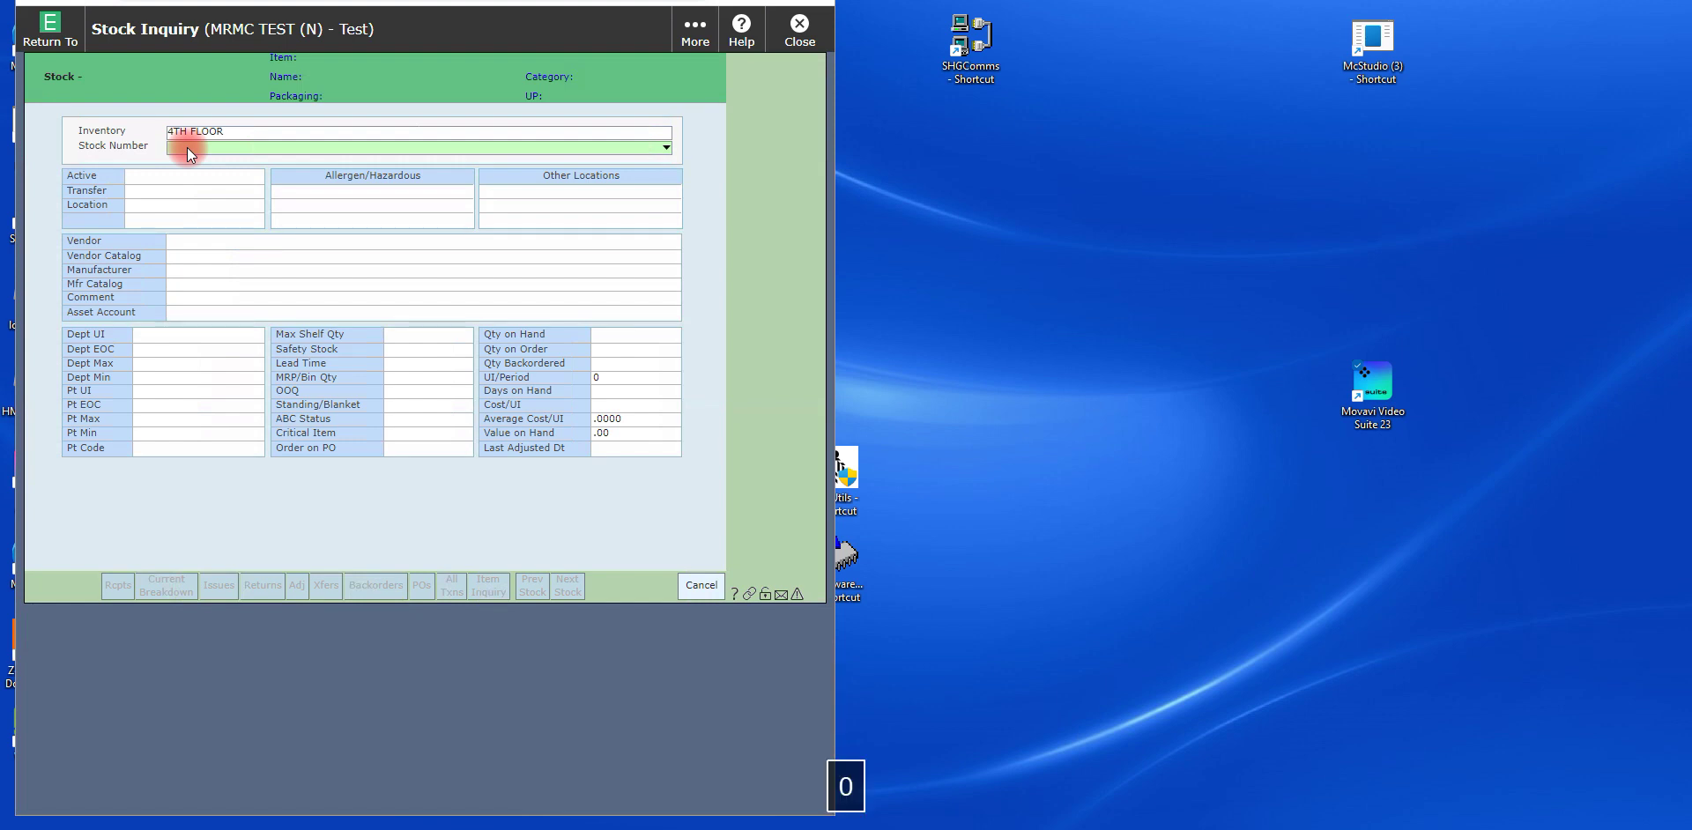
pyautogui.write('00')
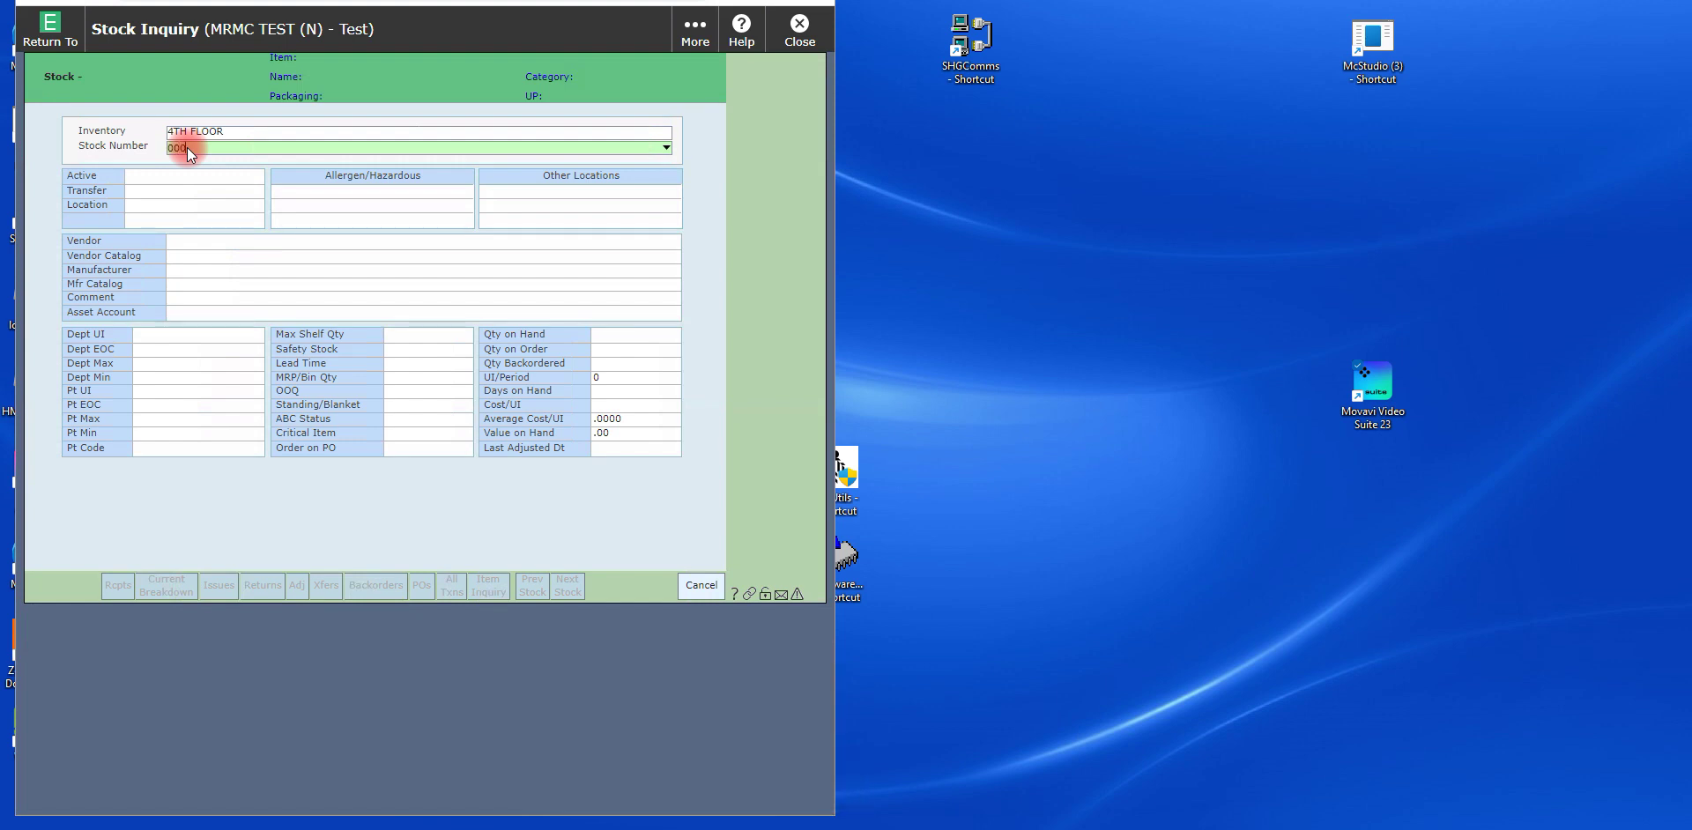
pyautogui.write('3183')
pyautogui.press('Return')
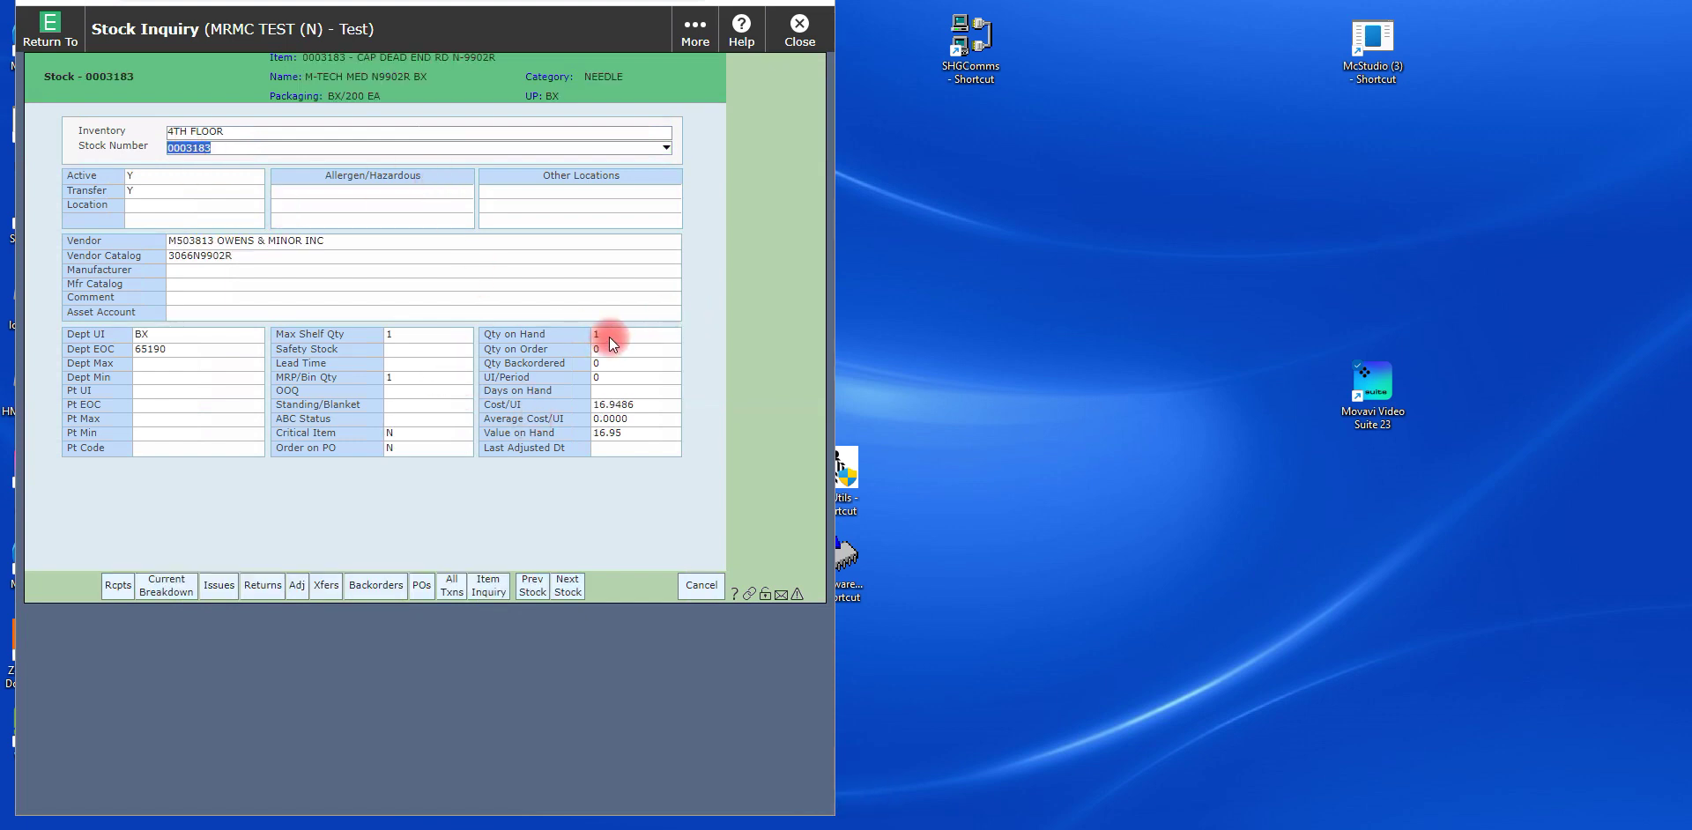
pyautogui.click(450, 591)
pyautogui.click(555, 436)
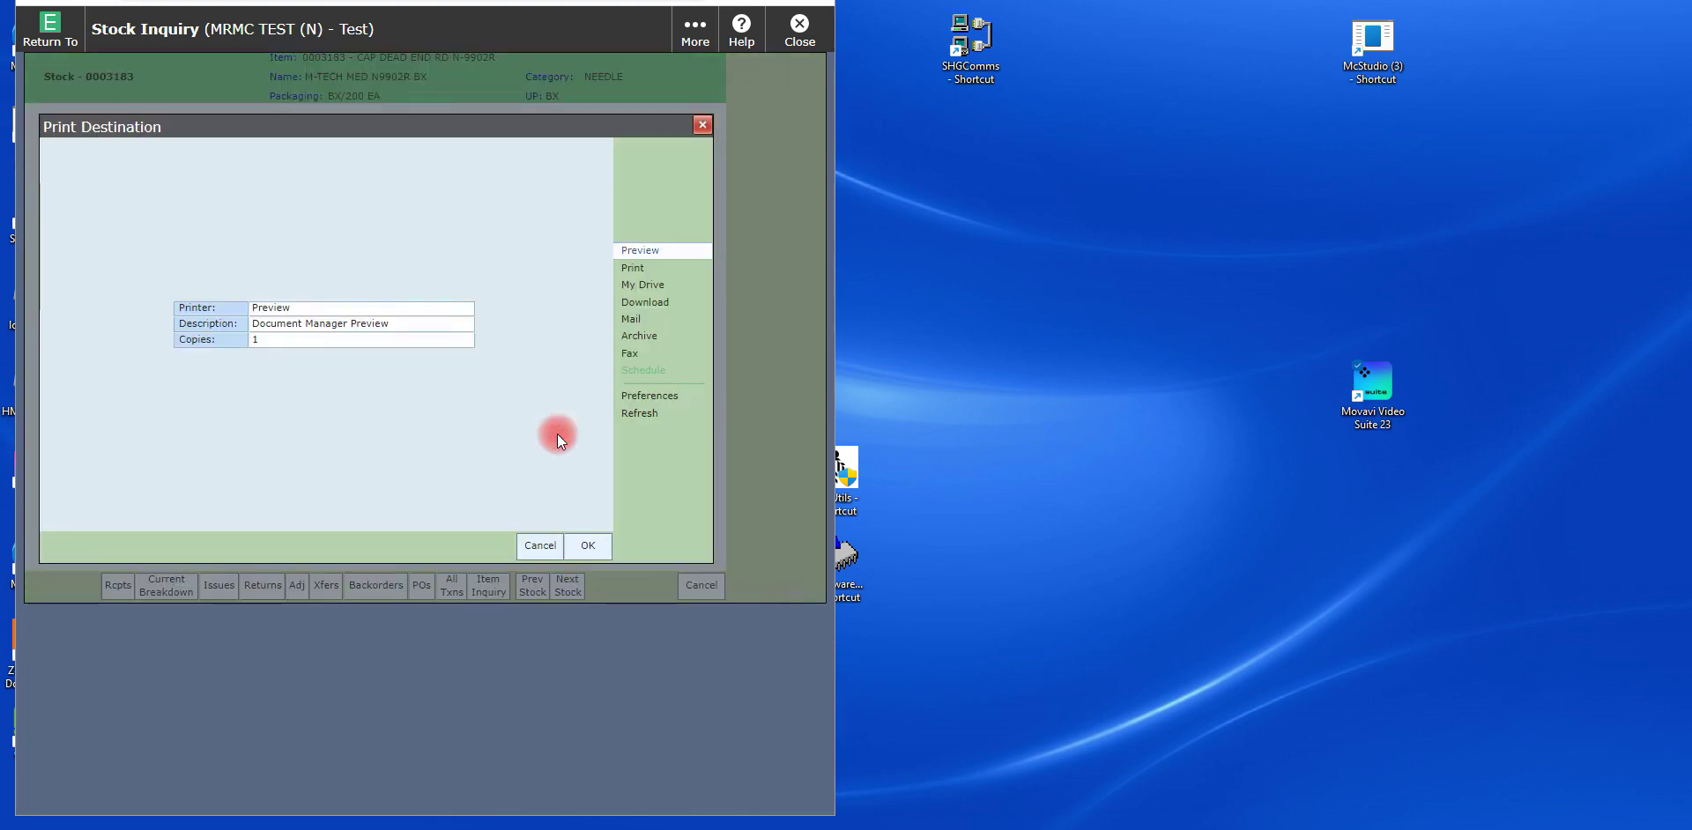
pyautogui.click(675, 253)
pyautogui.click(588, 549)
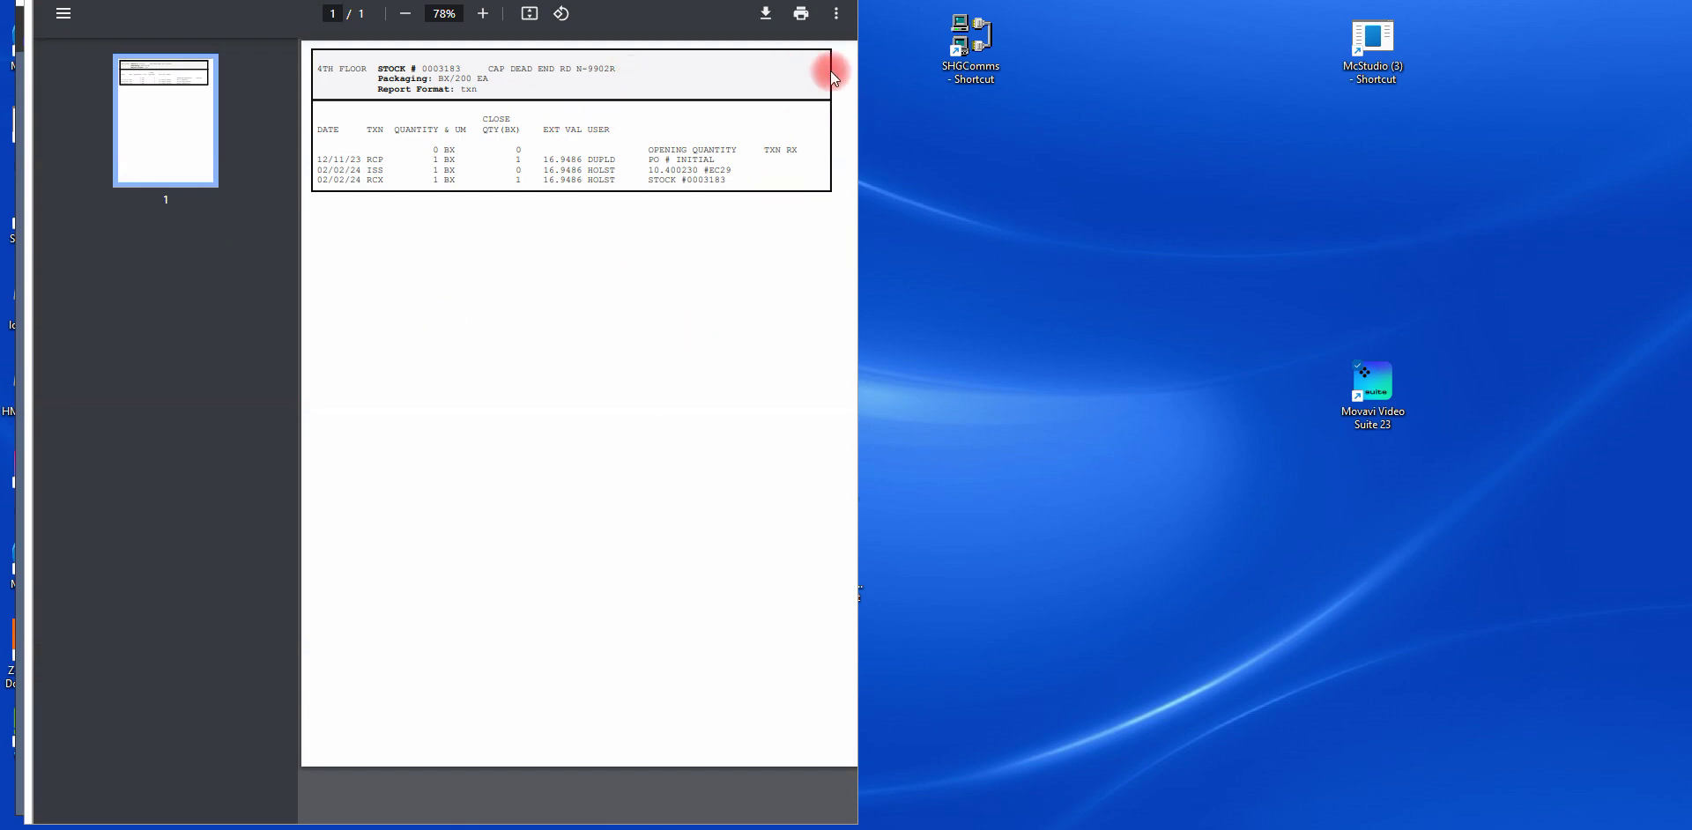
pyautogui.hotkey('ctrl', 'w')
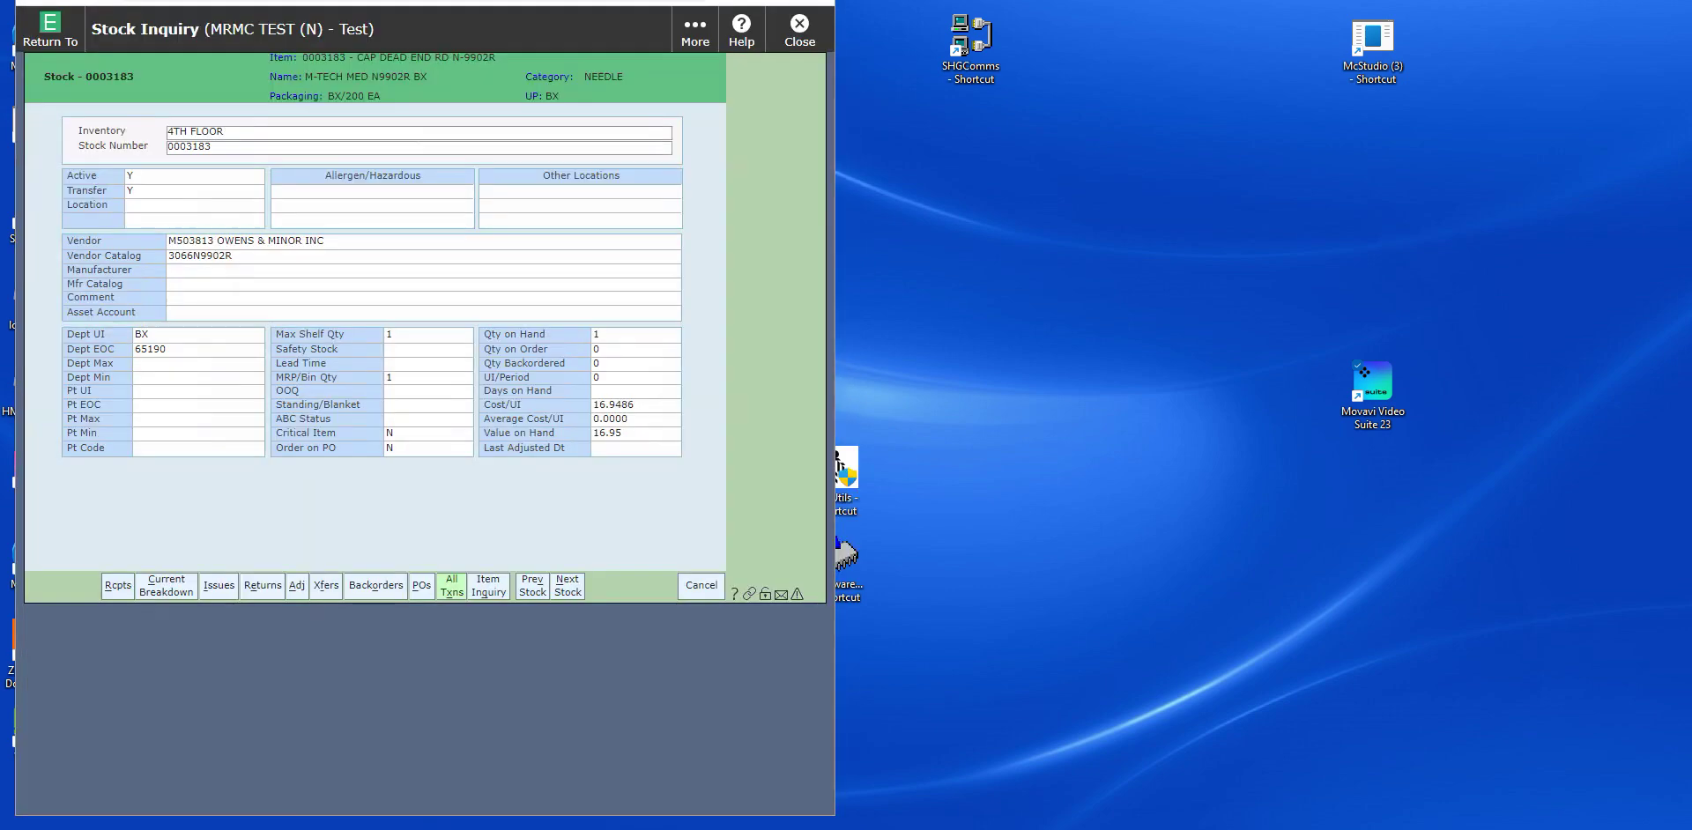